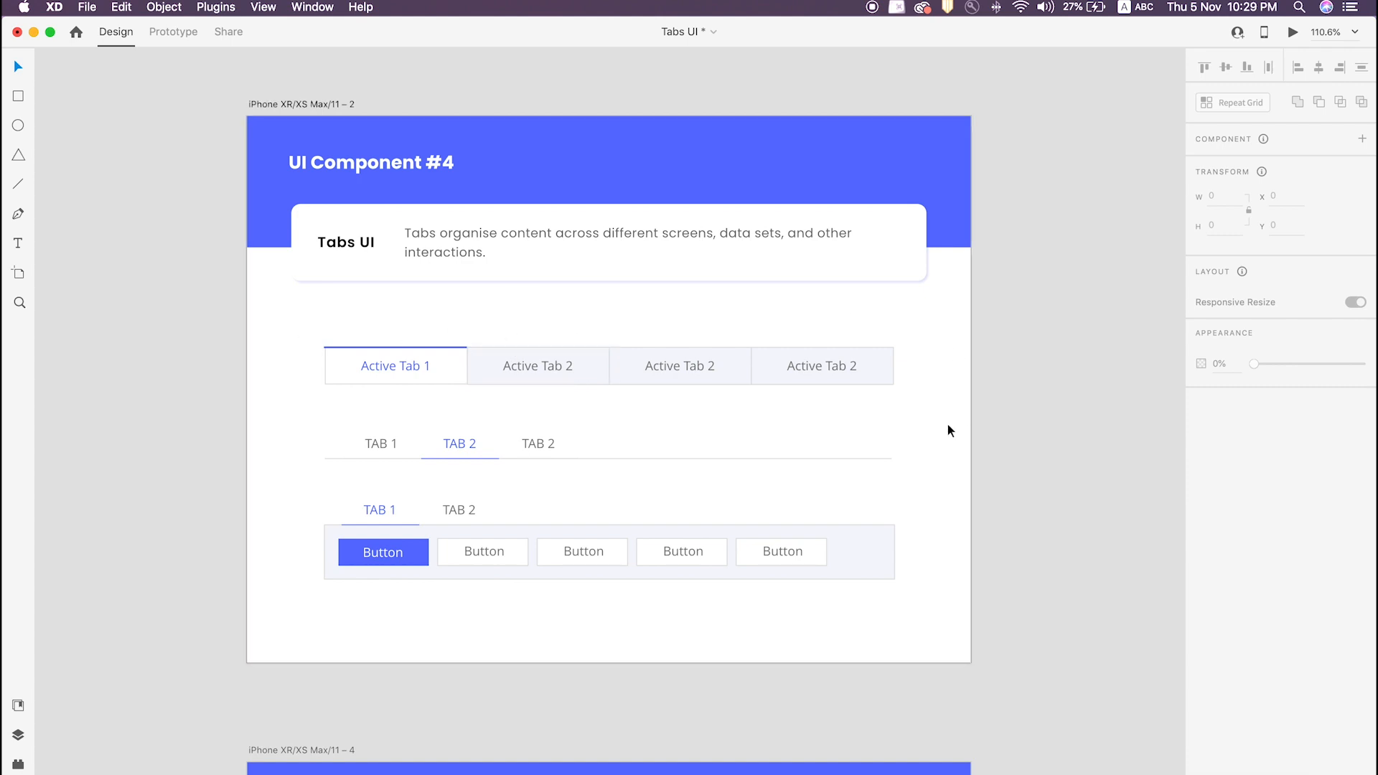
# Switch to Chrome and search Google for "tabs ui material design".
pyautogui.click(497, 237)
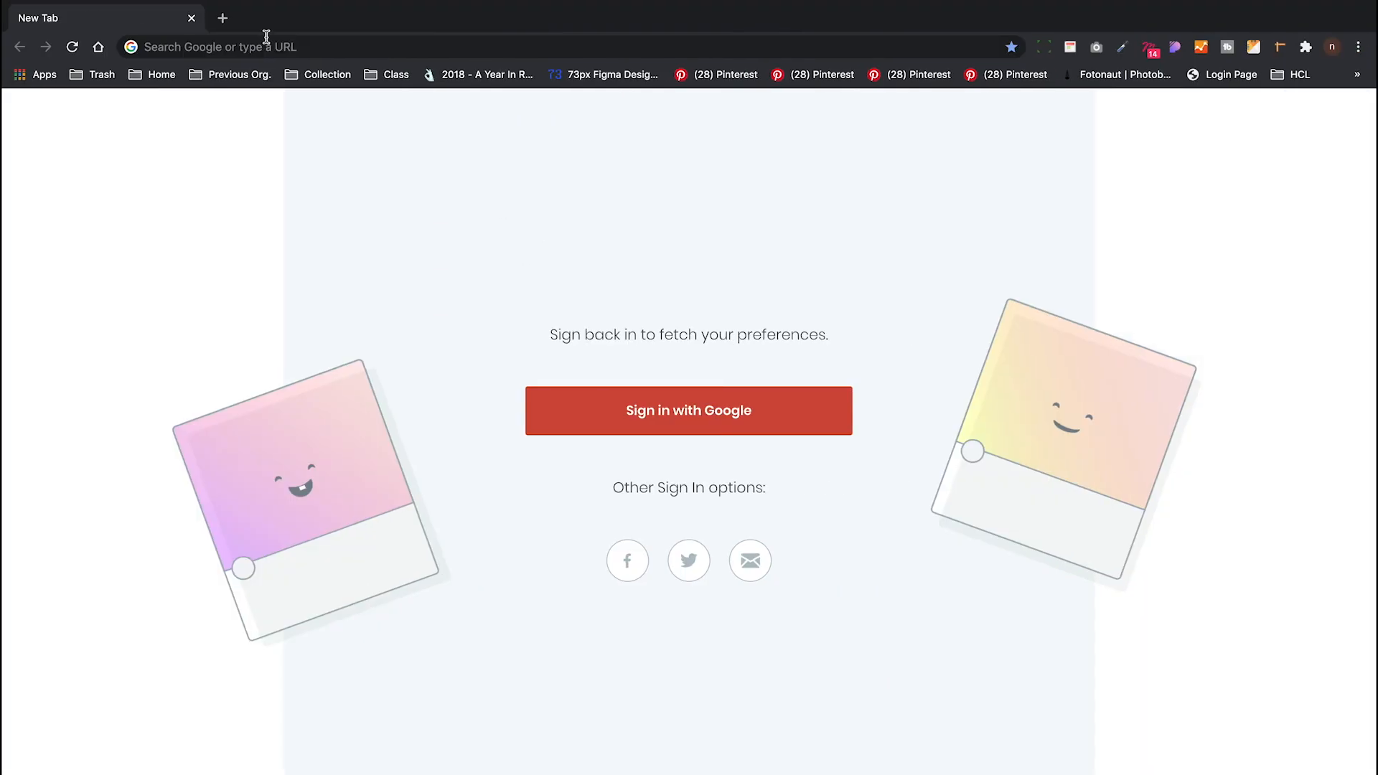
pyautogui.click(351, 53)
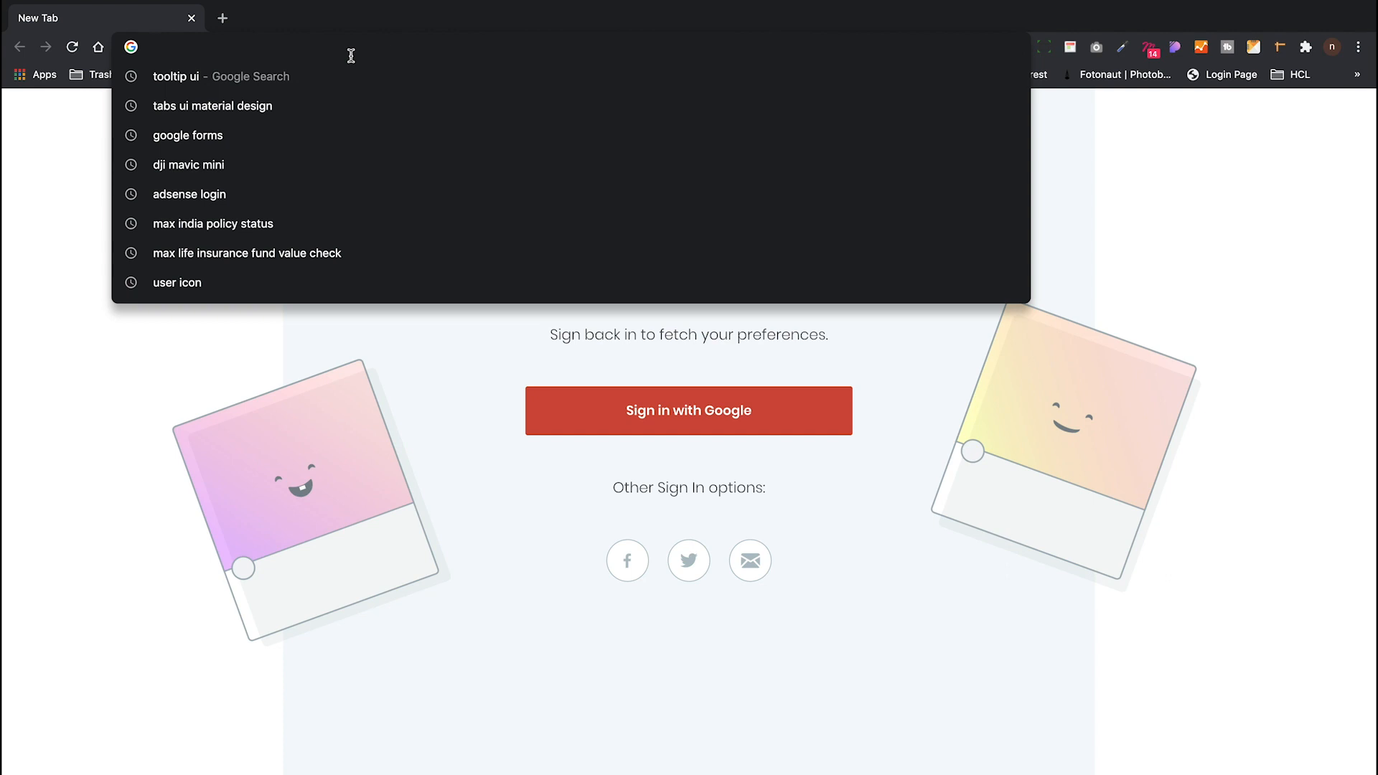
pyautogui.click(242, 108)
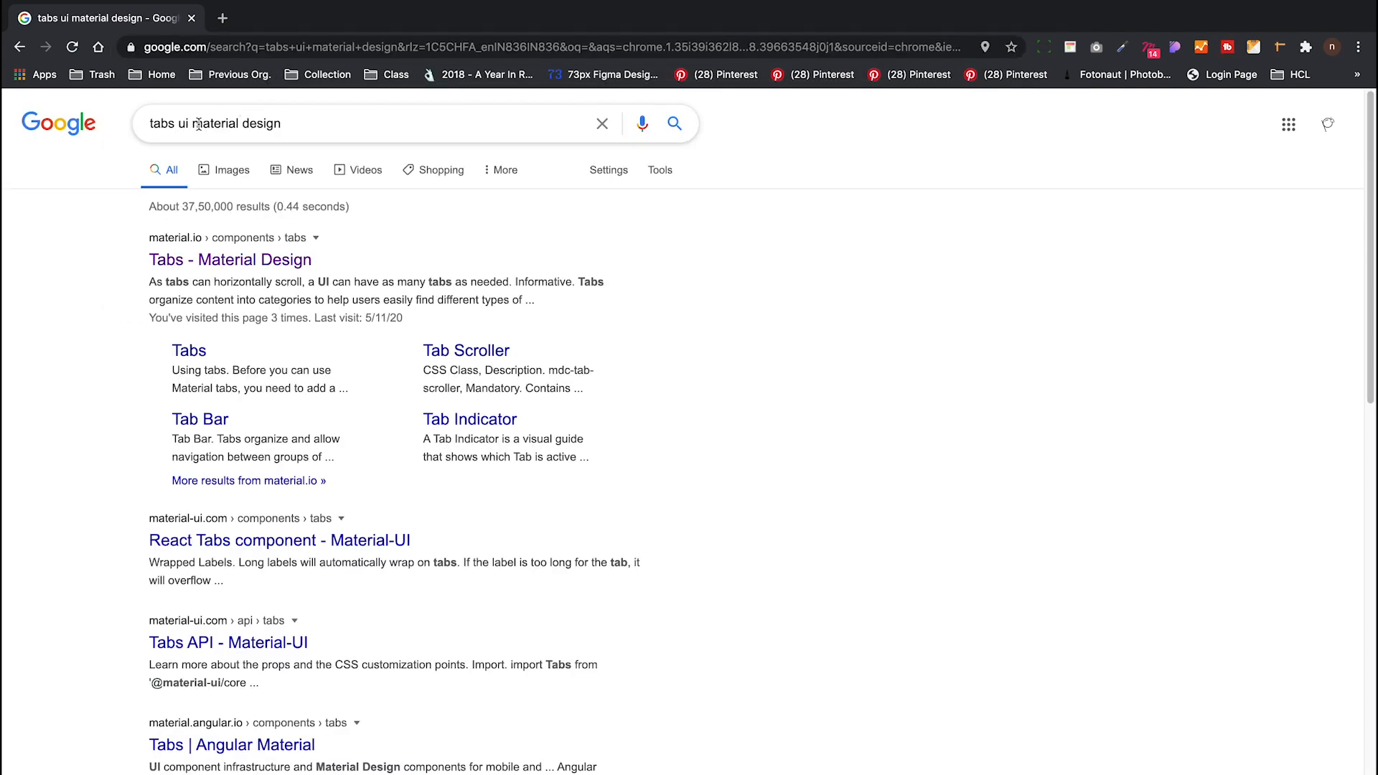
# Search Google Images for "tabs ui" in a new browser tab and preview the Designmodo tabbed widgets and Justinmind tab design examples.
pyautogui.click(223, 18)
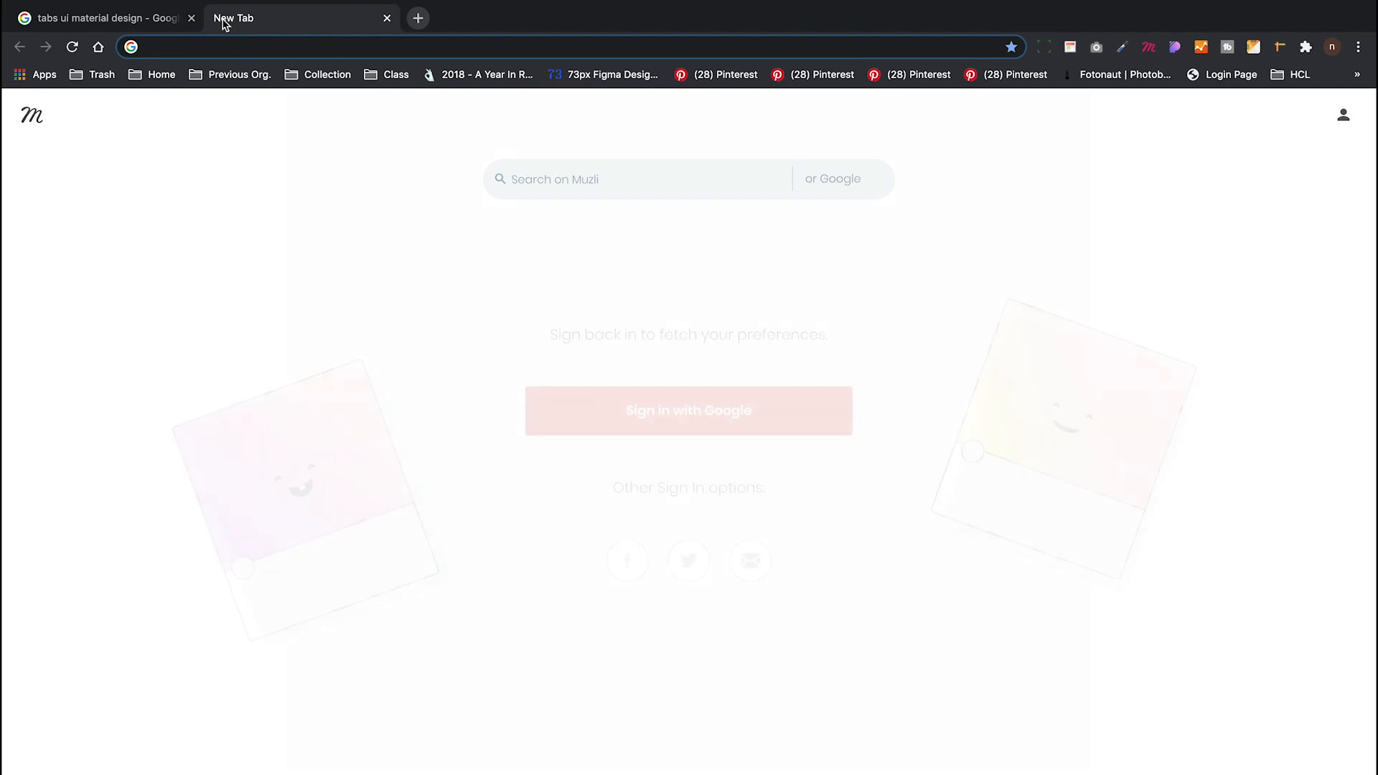
pyautogui.write('tabs ui')
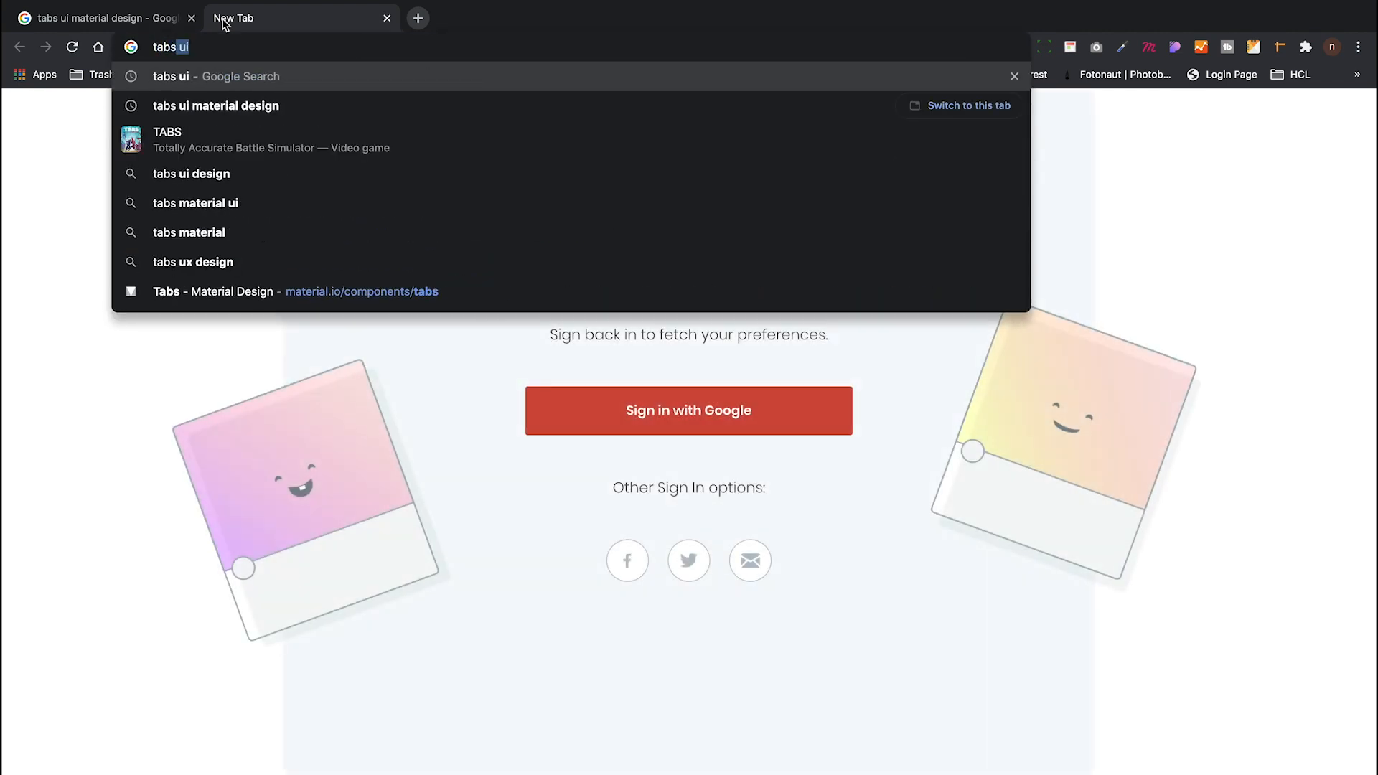
pyautogui.press('Return')
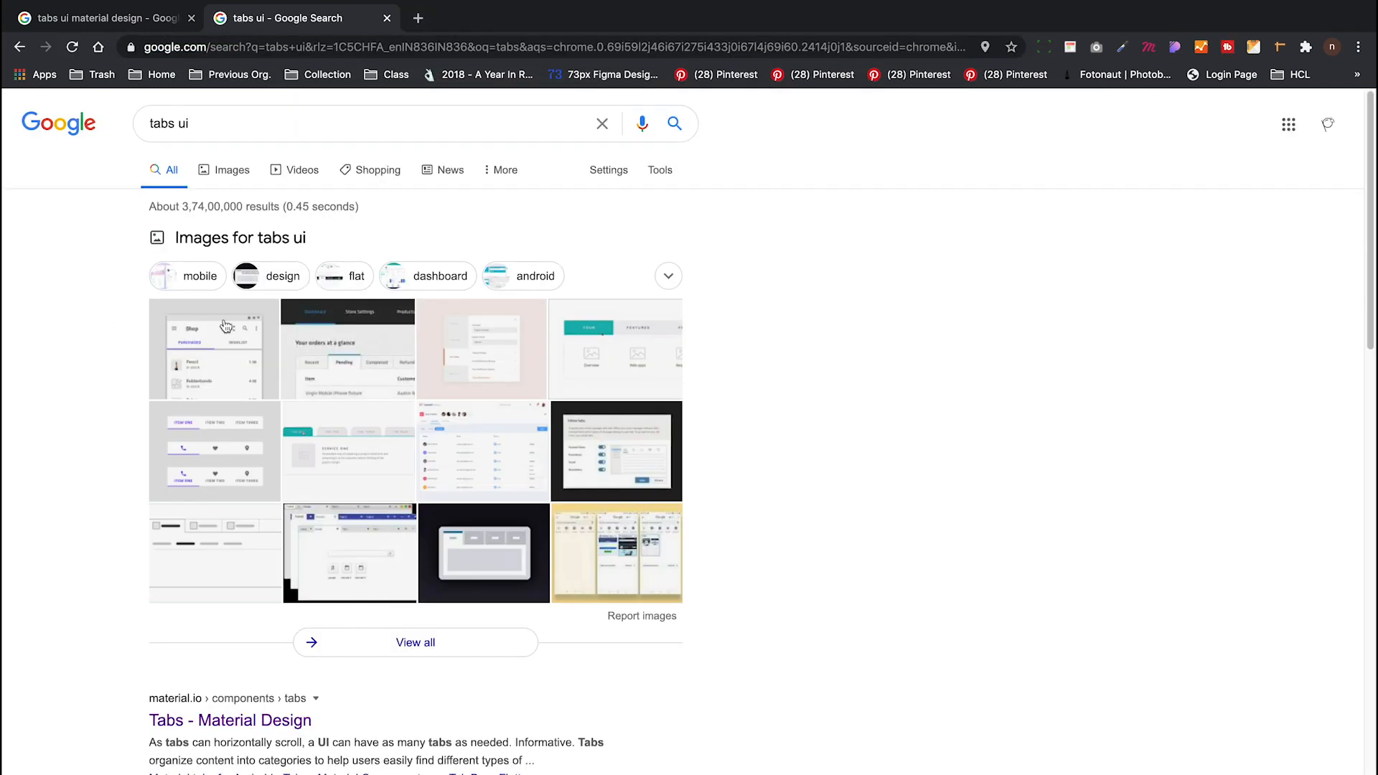
pyautogui.click(225, 179)
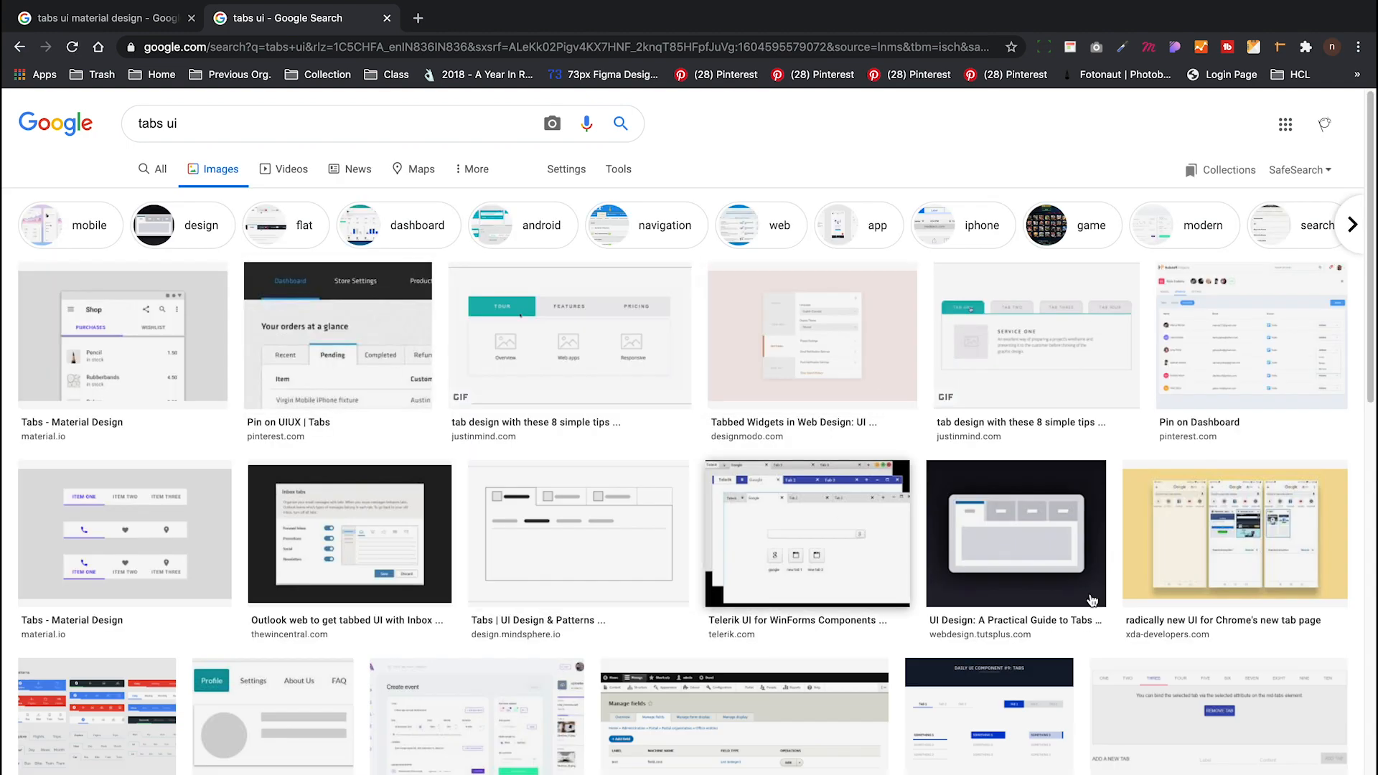
pyautogui.click(807, 345)
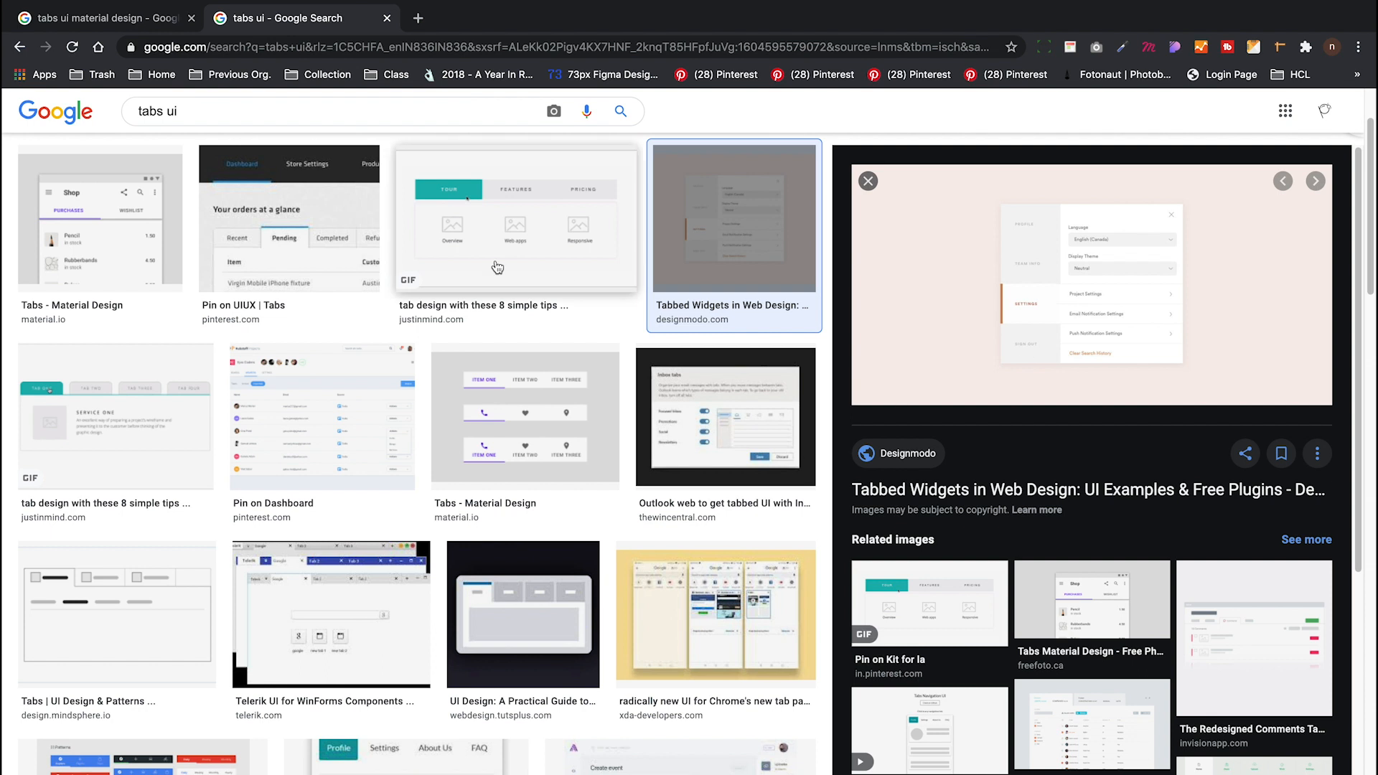
pyautogui.click(471, 228)
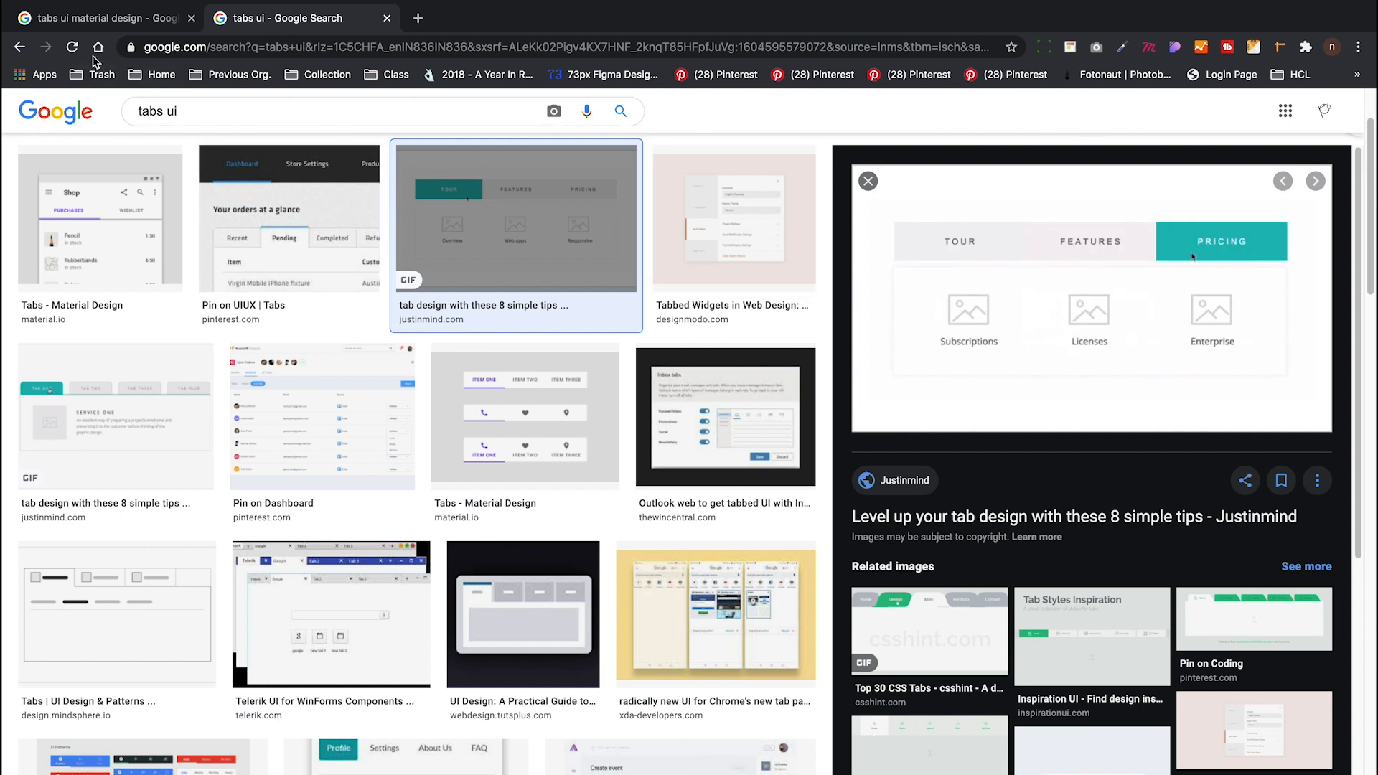
# Open the material.io Tabs page from the "tabs ui material design" search results and view its introduction.
pyautogui.click(80, 20)
pyautogui.click(205, 267)
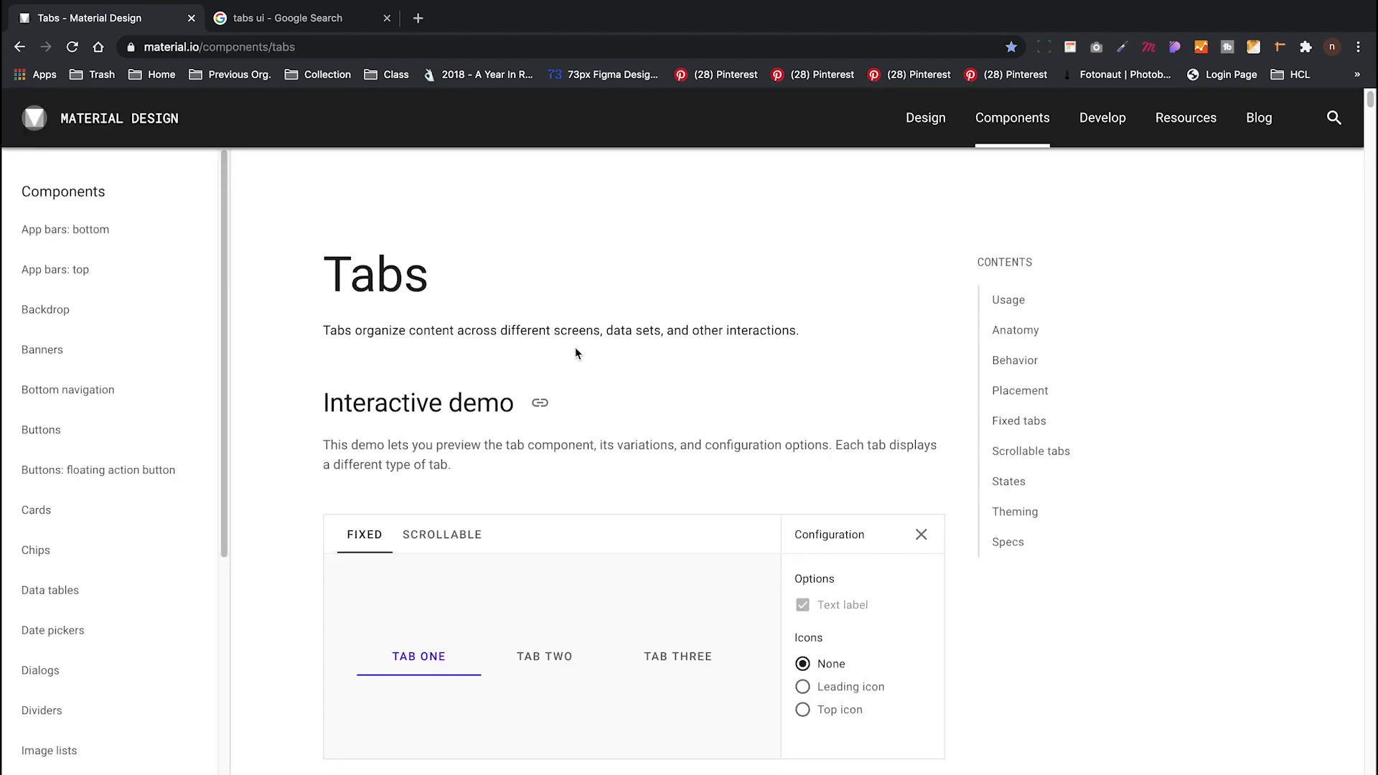
pyautogui.scroll(-1, 595, 354)
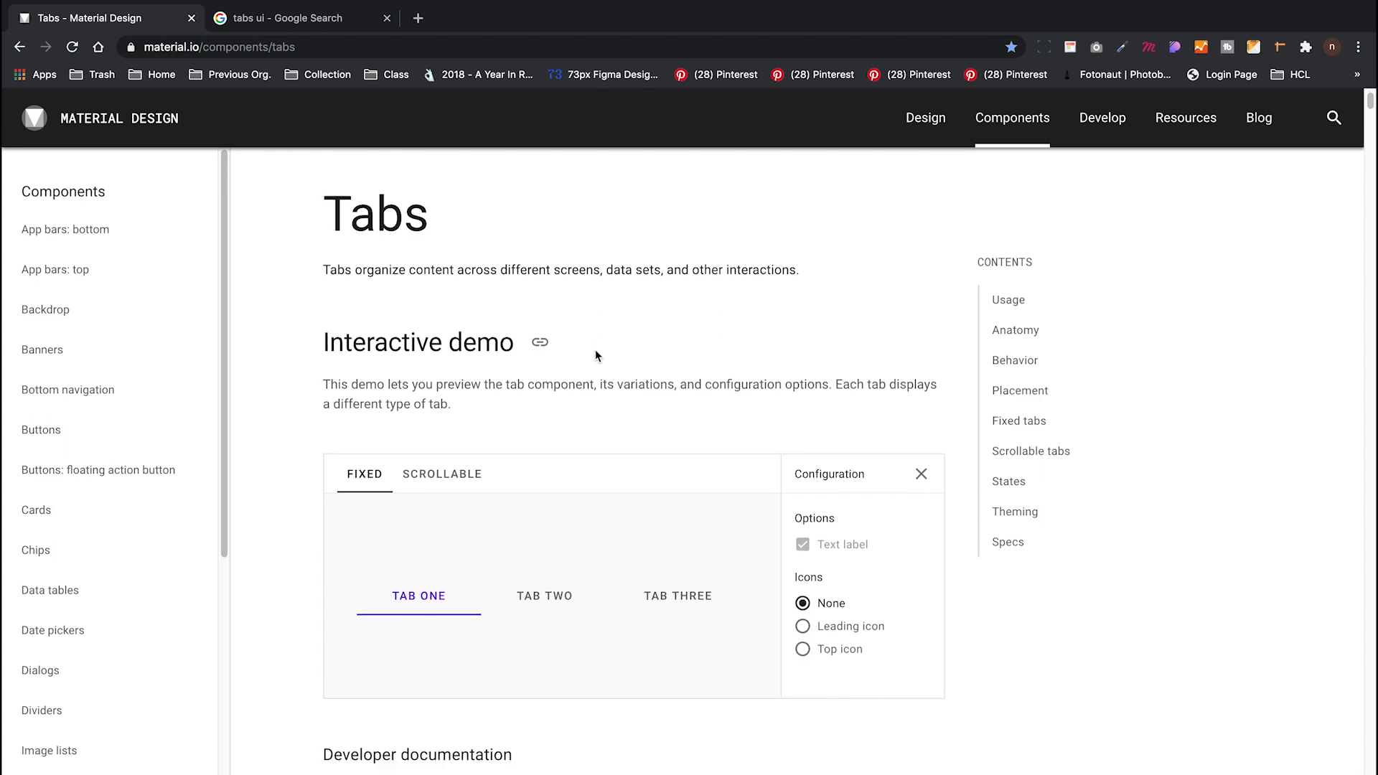
pyautogui.scroll(1, 577, 379)
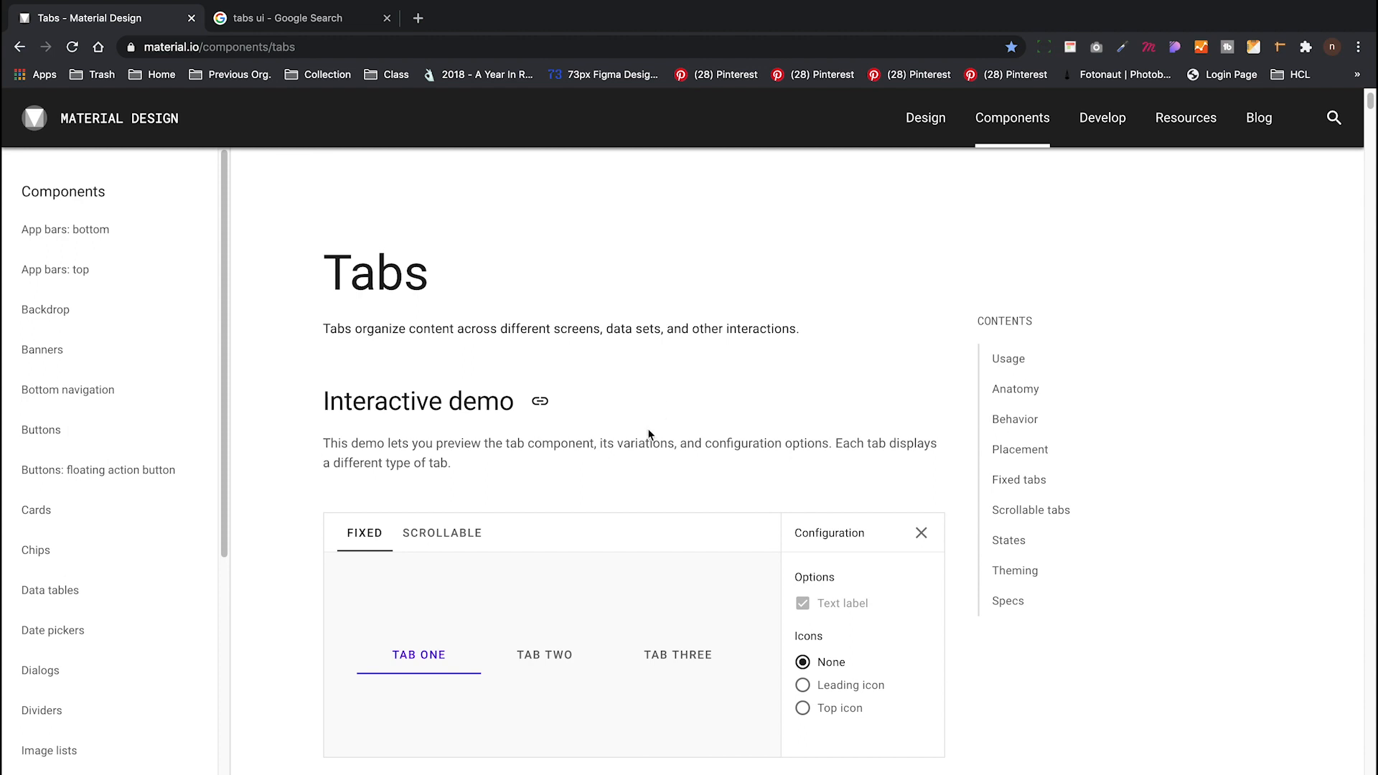
# Try out the three fixed tabs in the interactive demo by switching between Tab One, Tab Two and Tab Three.
pyautogui.scroll(-2, 648, 434)
pyautogui.click(532, 578)
pyautogui.click(420, 567)
pyautogui.click(538, 568)
pyautogui.click(683, 572)
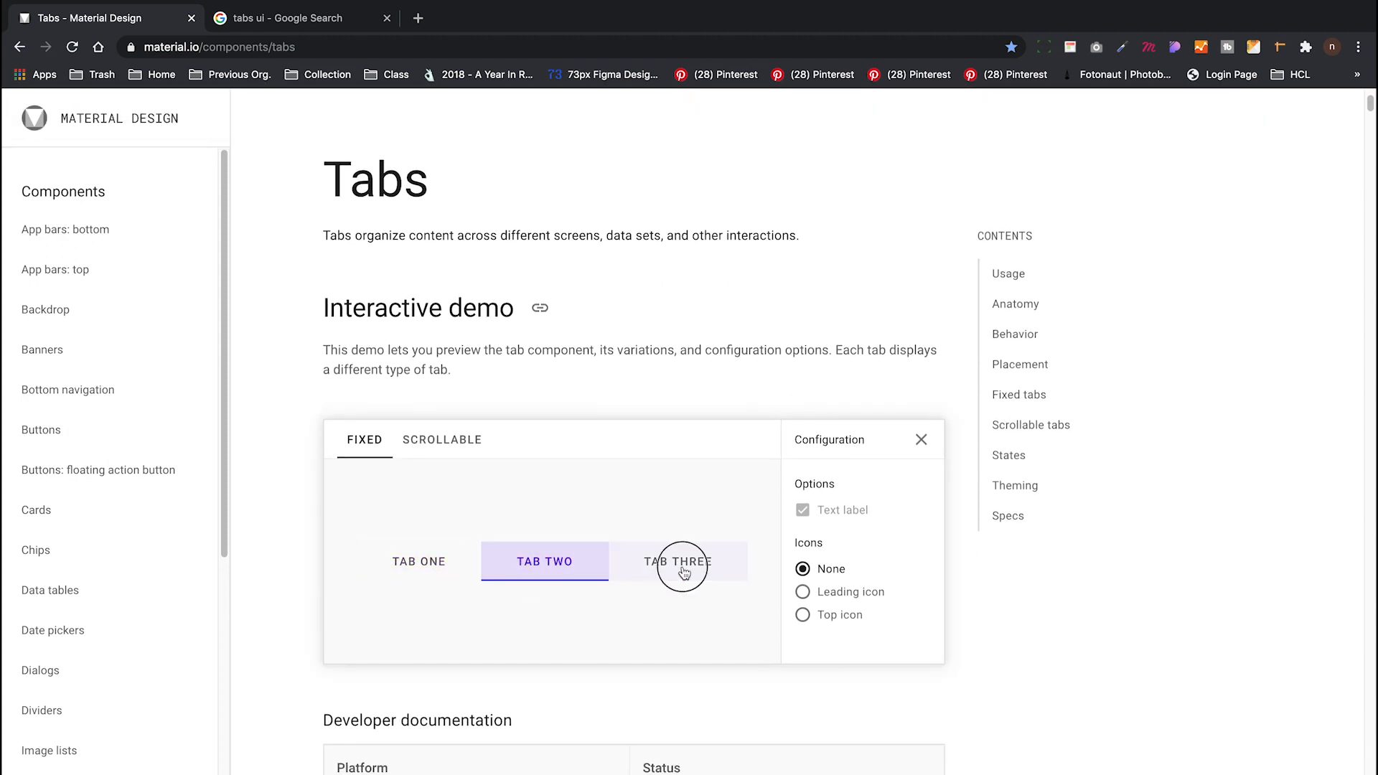
pyautogui.click(538, 562)
pyautogui.click(384, 562)
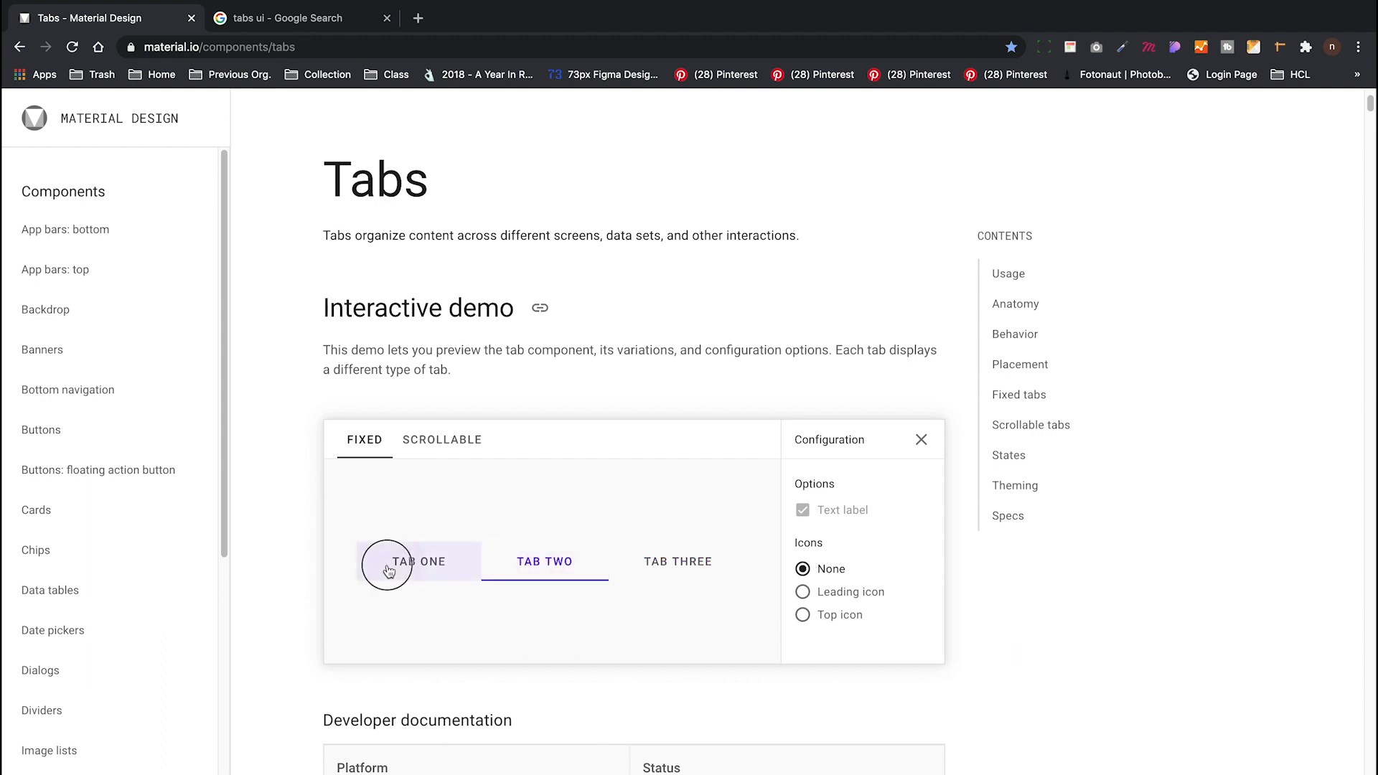
# Show the Scrollable variant in the interactive demo and move through its tabs up to Tab Five and back.
pyautogui.click(441, 441)
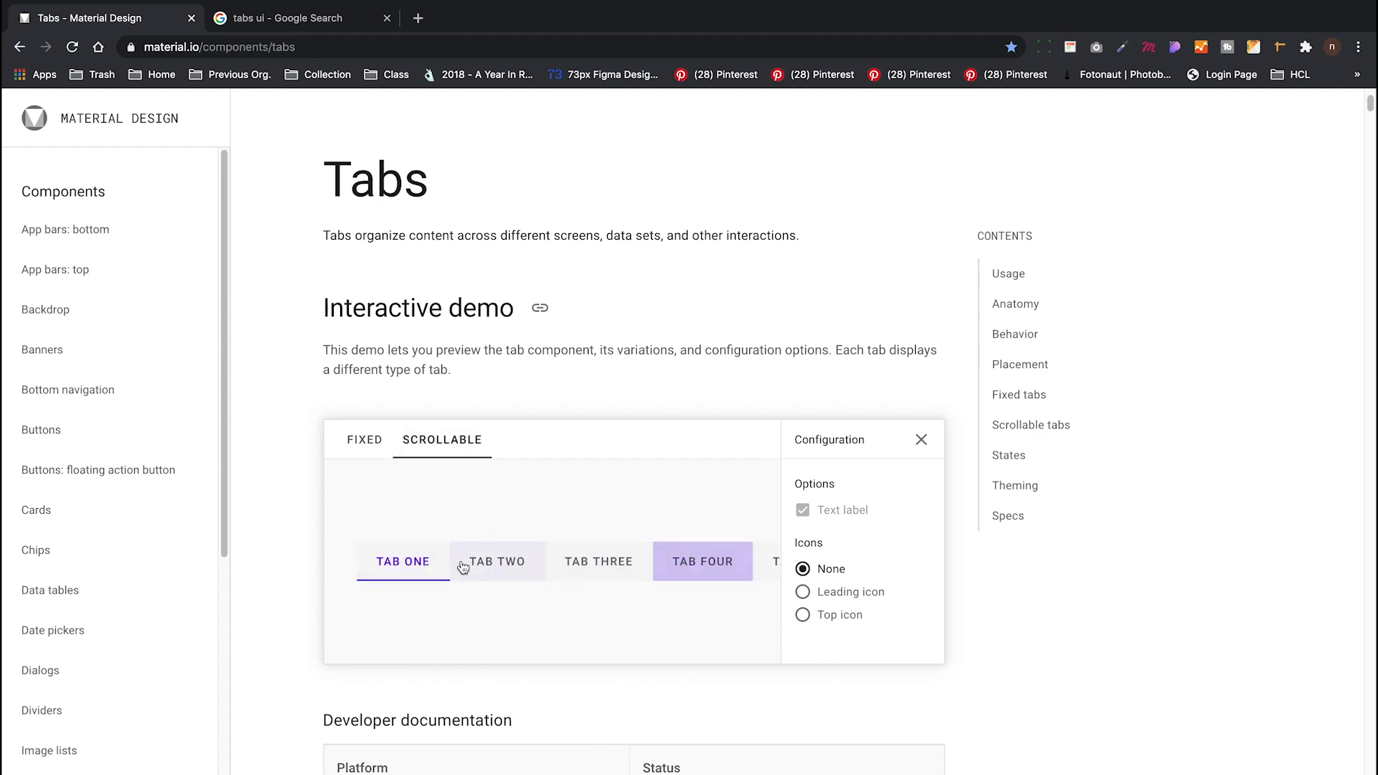
pyautogui.click(724, 569)
pyautogui.click(751, 567)
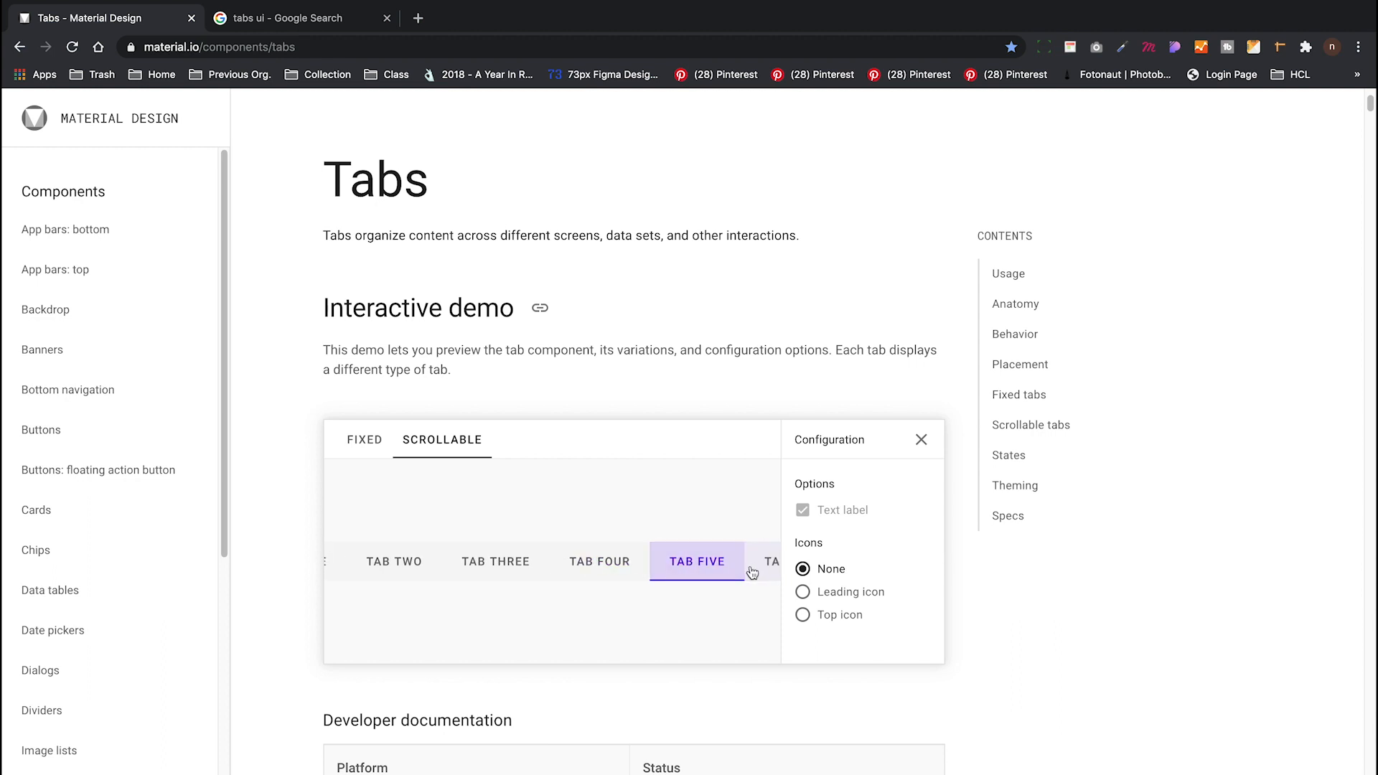
pyautogui.click(597, 567)
pyautogui.click(488, 568)
pyautogui.click(393, 569)
pyautogui.click(345, 569)
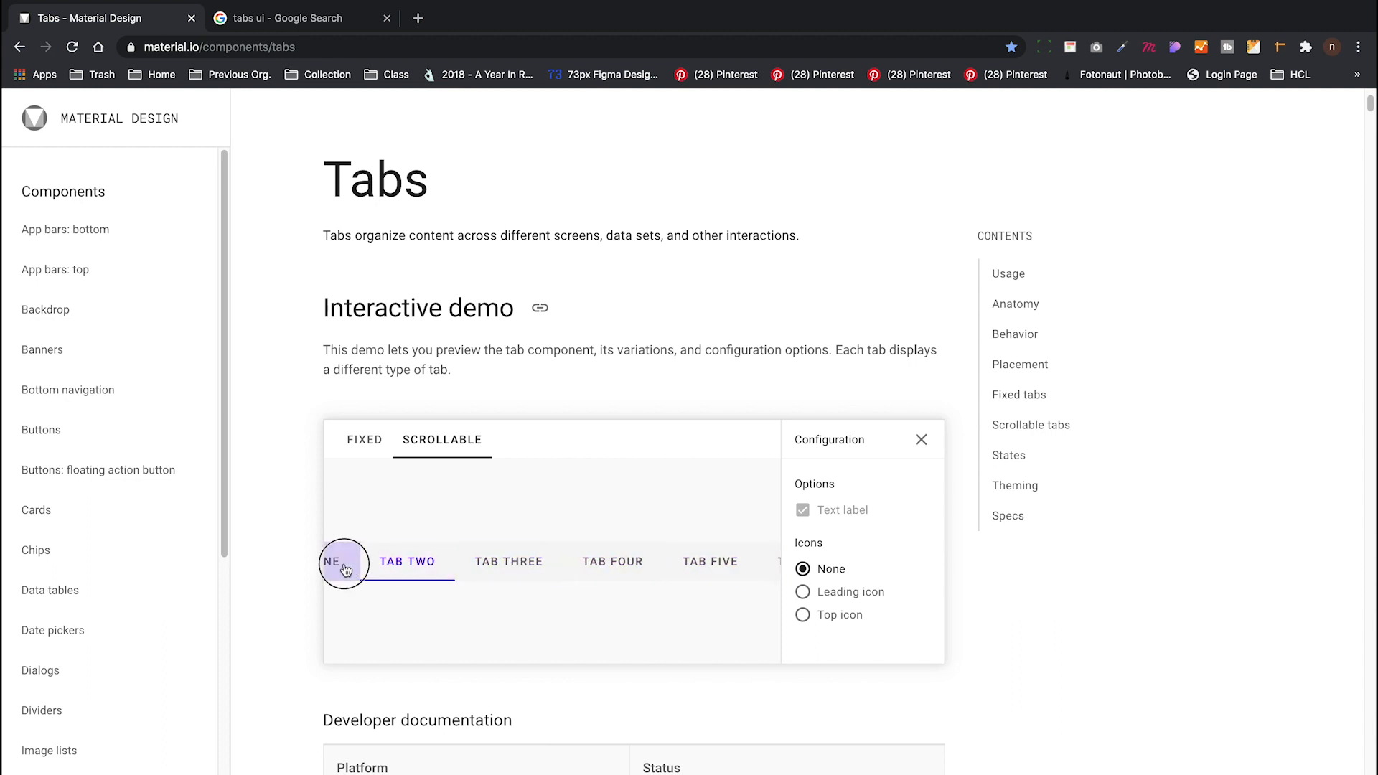
# Set the demo's icons to Leading icon and switch between the first three scrollable tabs.
pyautogui.click(802, 592)
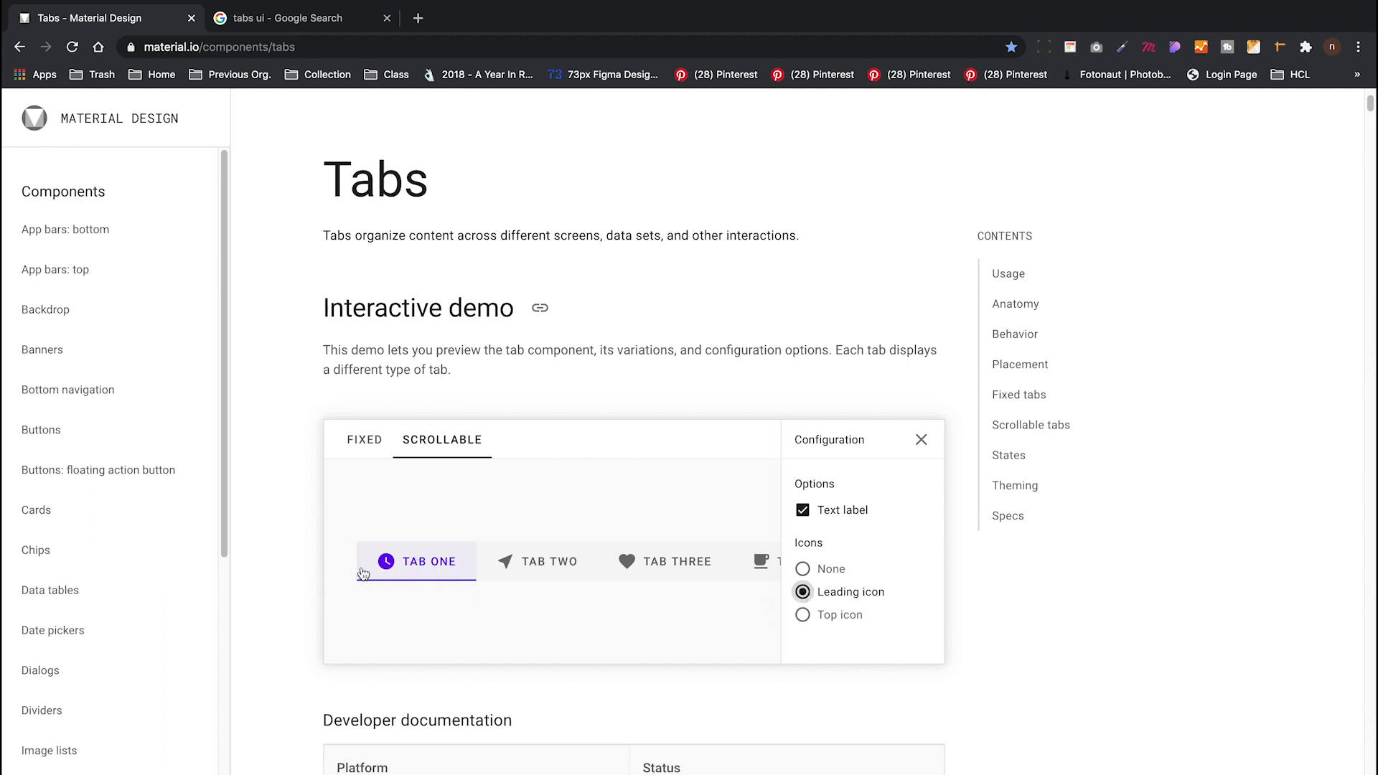
pyautogui.click(544, 567)
pyautogui.click(393, 569)
pyautogui.click(554, 572)
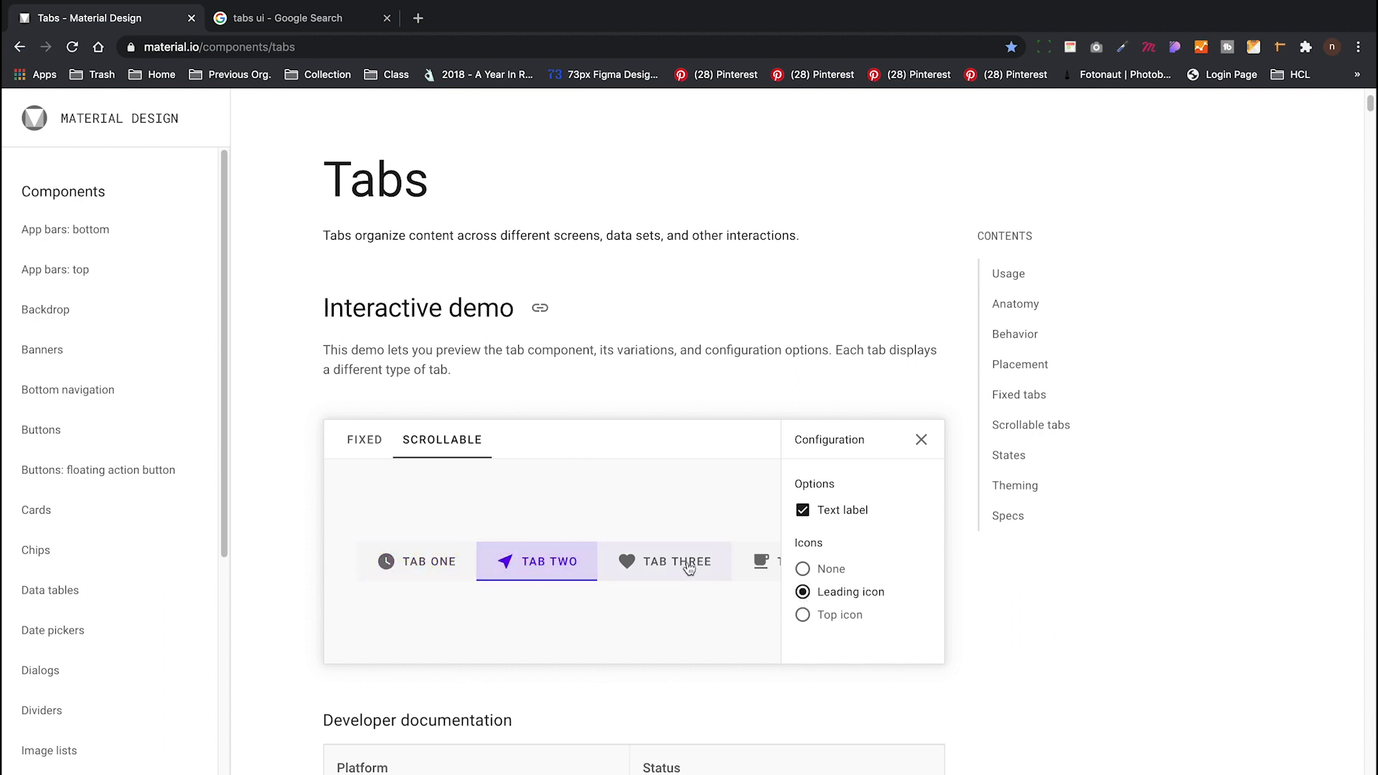
pyautogui.click(689, 569)
# Set the demo's icons to Top icon, try several scrollable tabs, and return the demo to the Fixed variant.
pyautogui.click(808, 620)
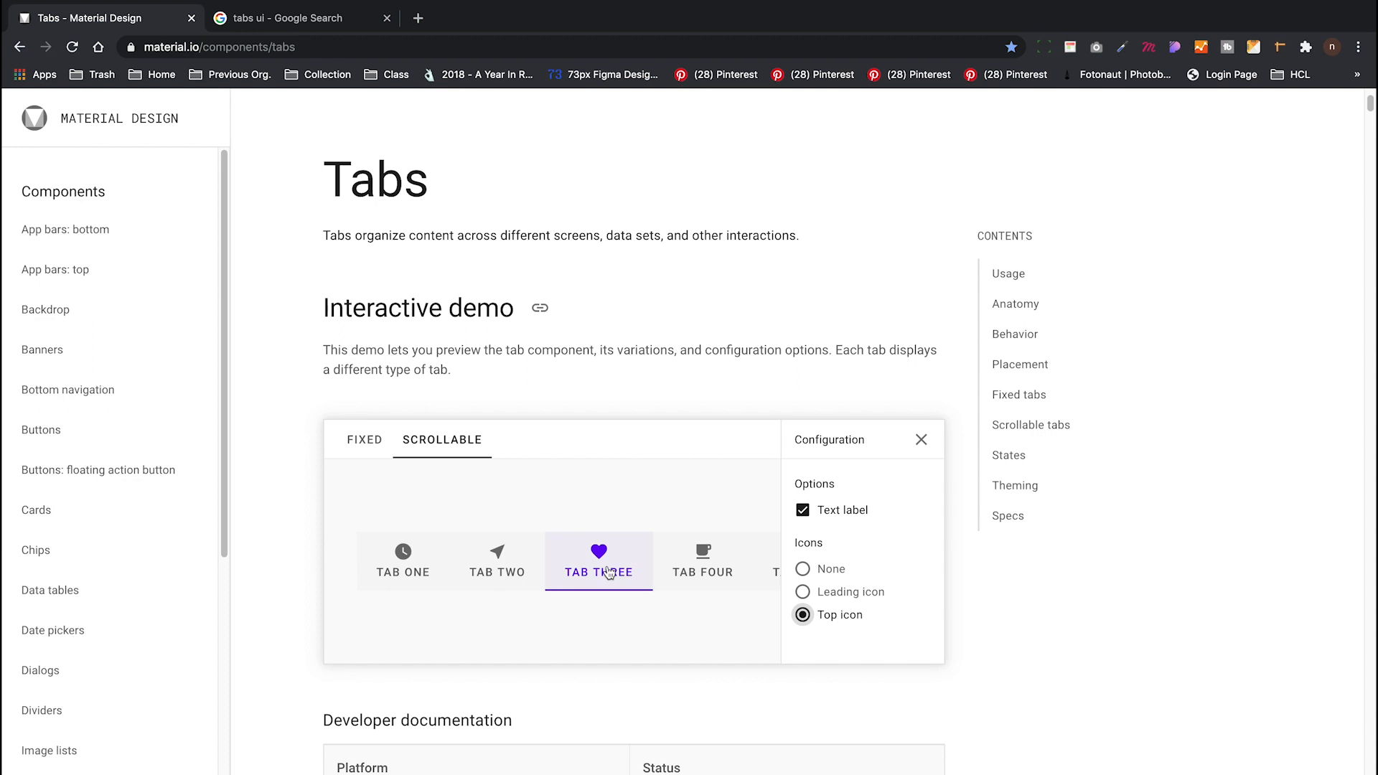
pyautogui.click(419, 571)
pyautogui.click(567, 571)
pyautogui.click(506, 564)
pyautogui.click(711, 571)
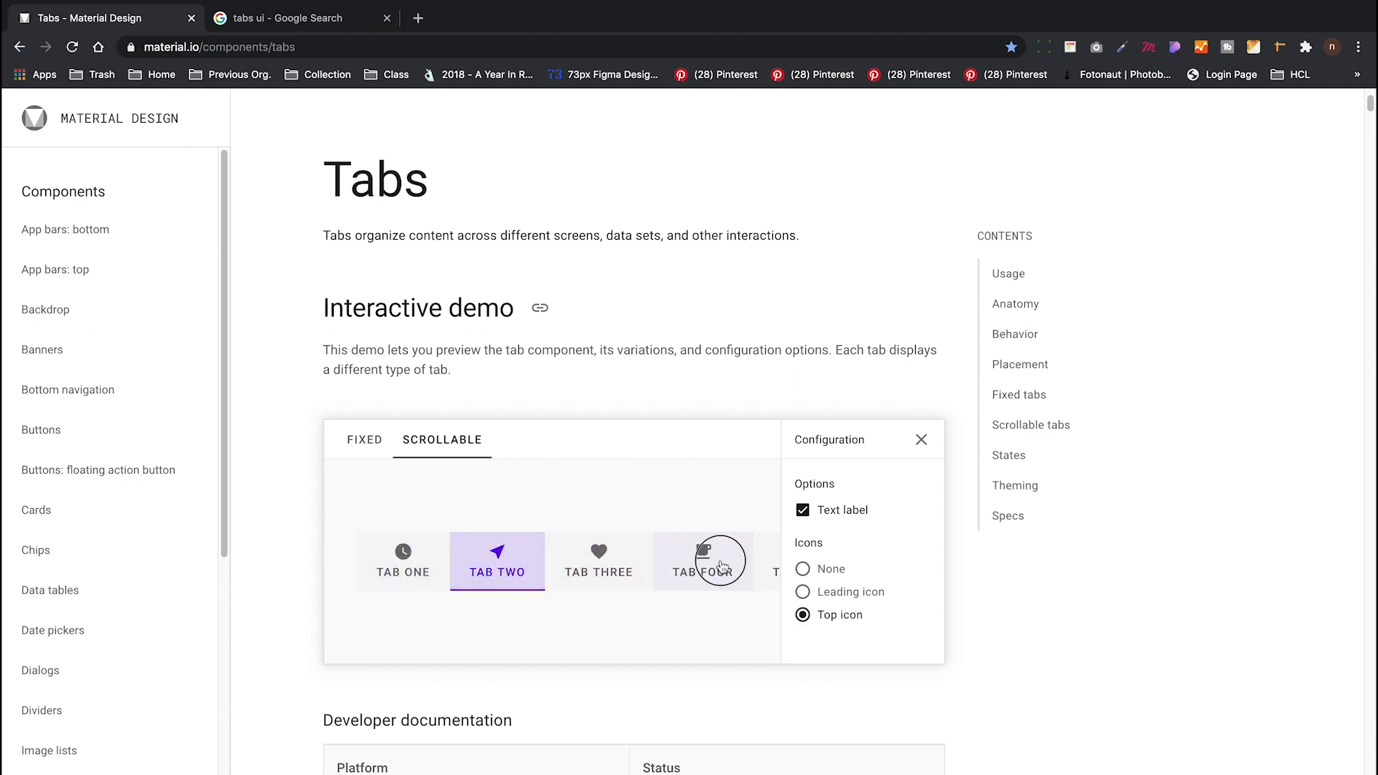
pyautogui.click(368, 441)
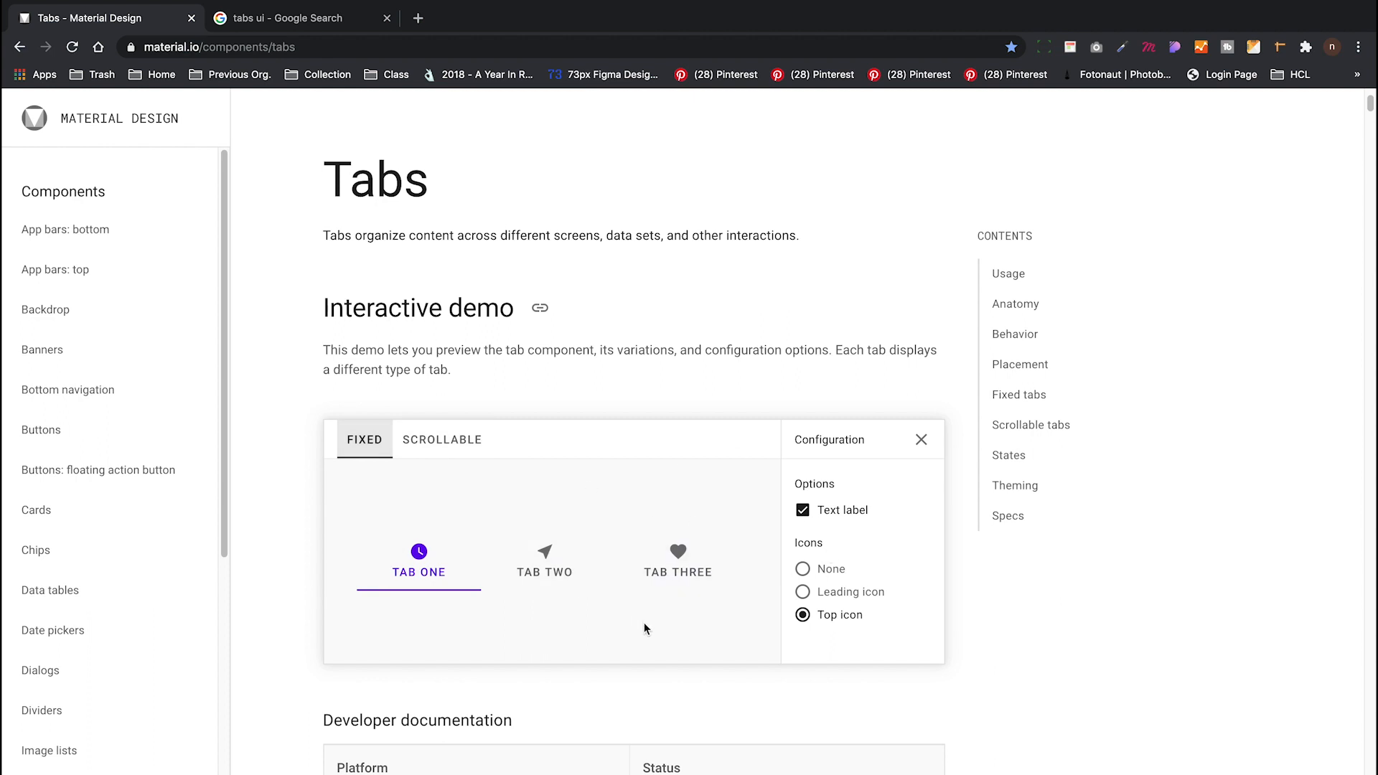
# Examine the Usage section of the Tabs guidelines, including the Do and Don't examples for tabs in a set.
pyautogui.scroll(-3, 655, 627)
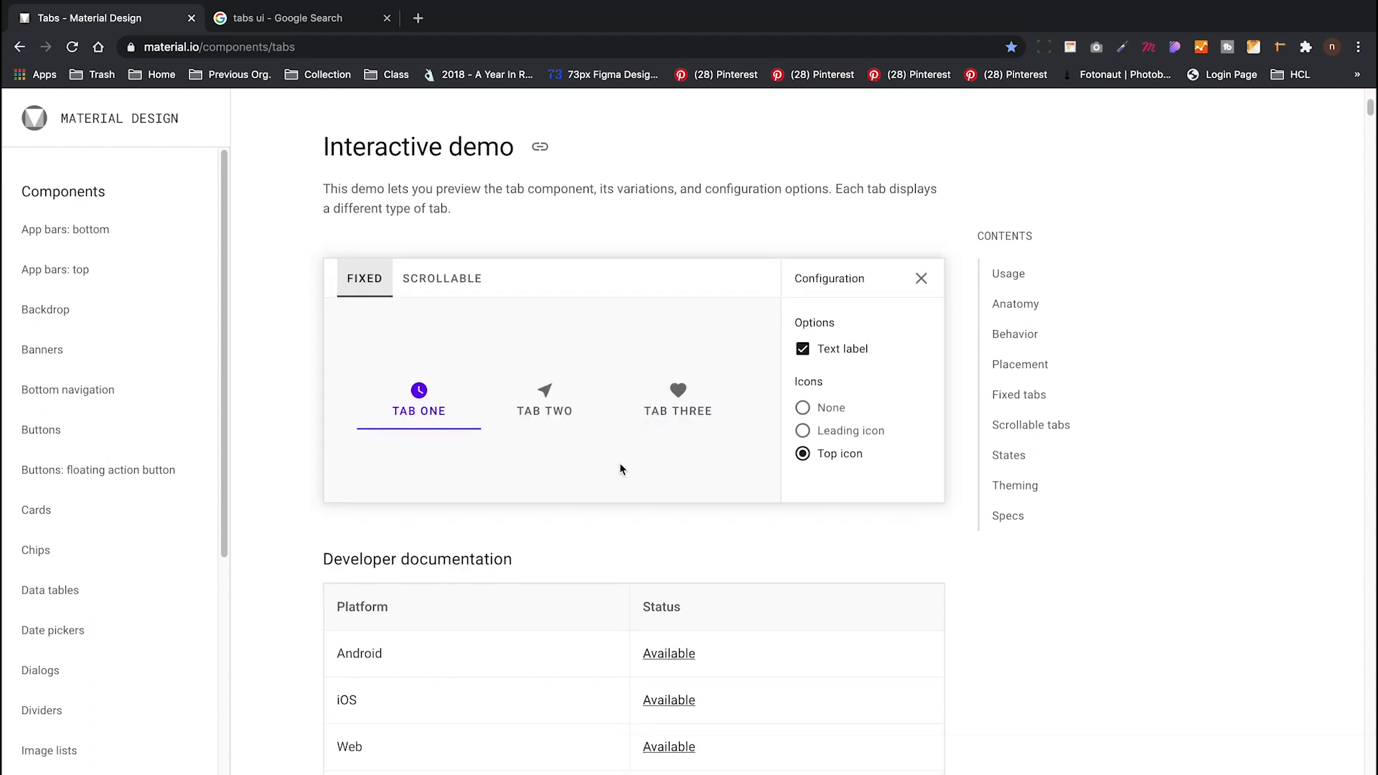
pyautogui.scroll(-1, 621, 468)
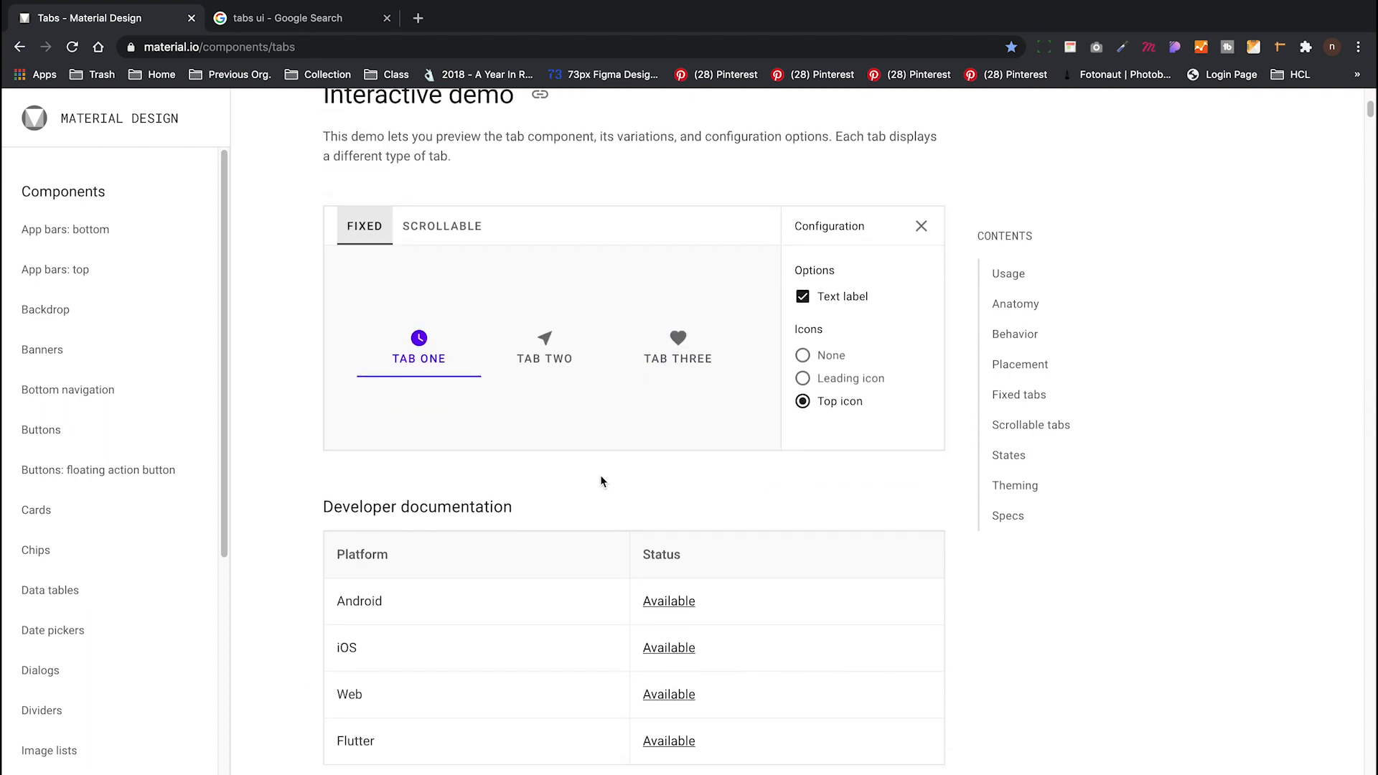
pyautogui.scroll(-10, 600, 478)
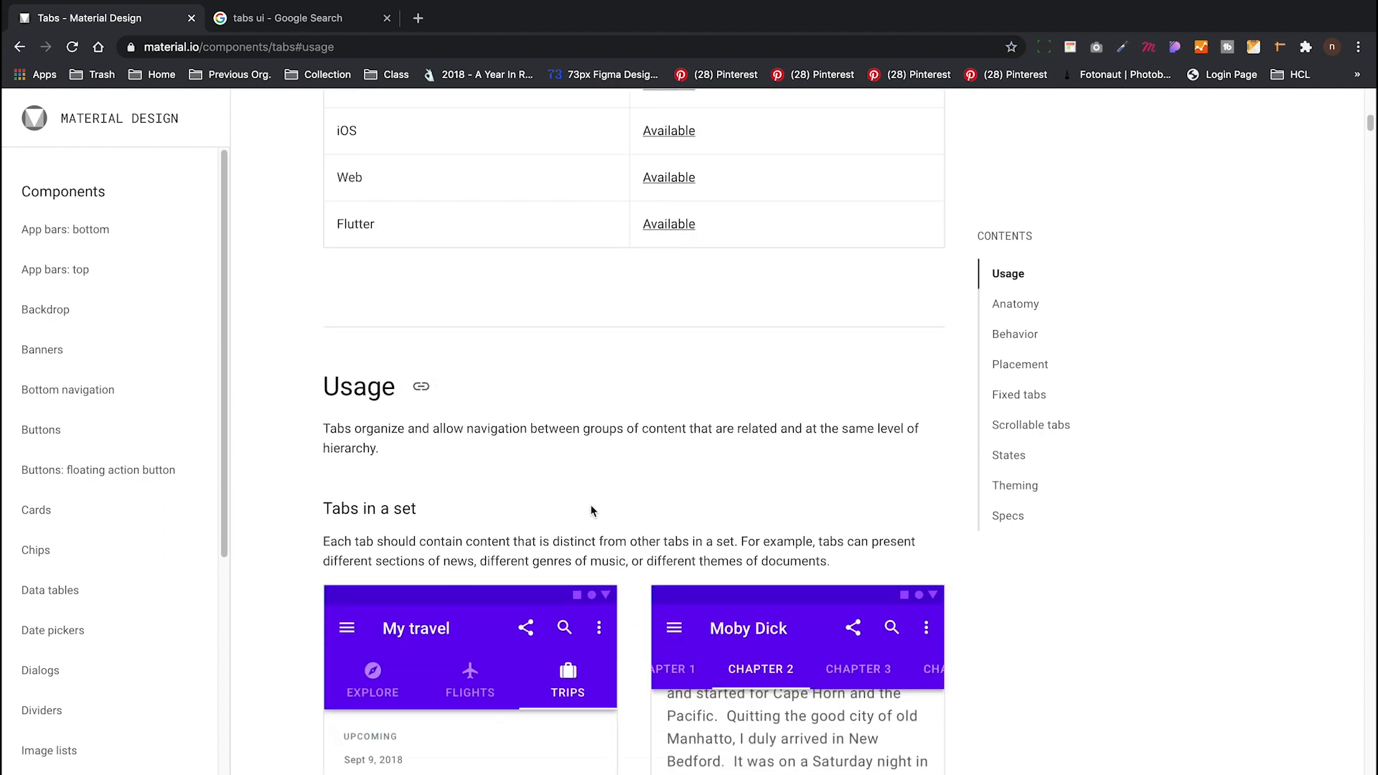
pyautogui.scroll(-3, 591, 511)
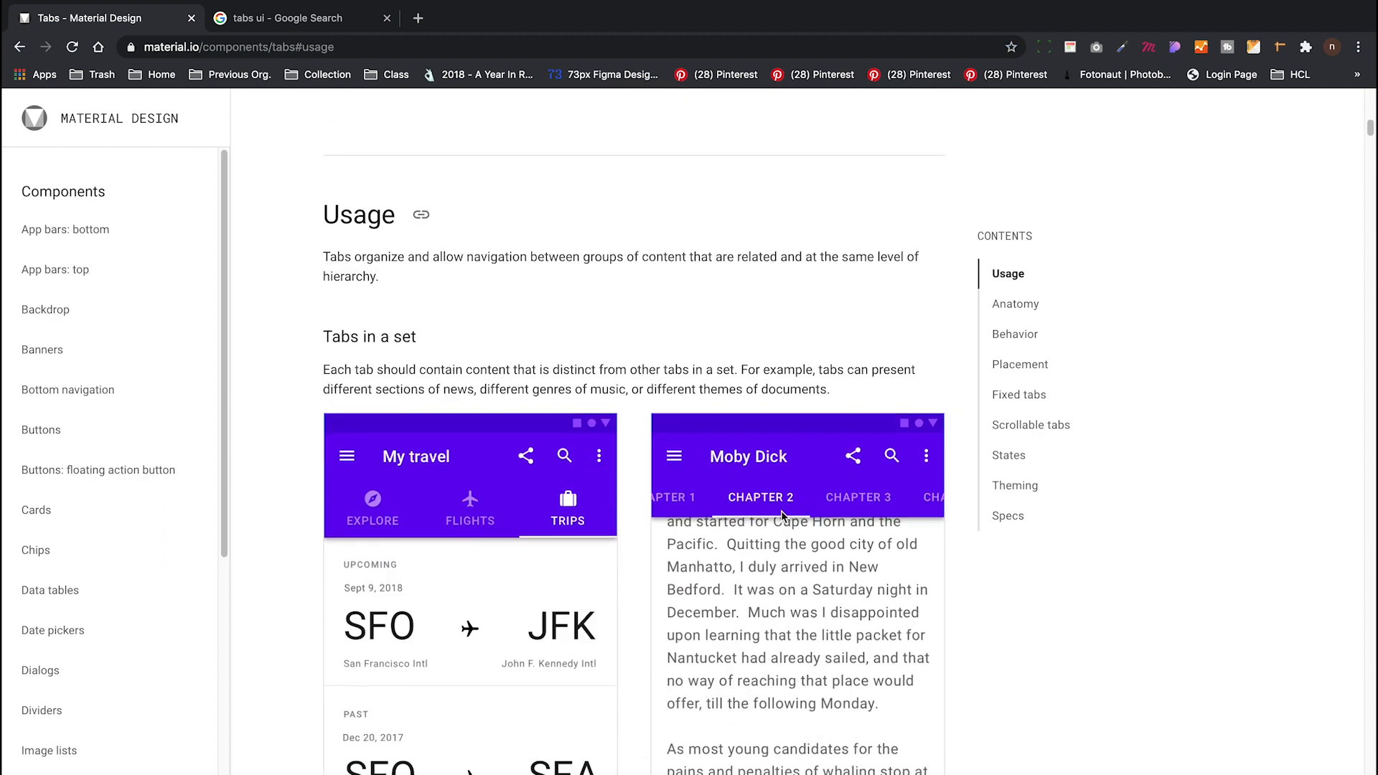
pyautogui.scroll(9, 784, 510)
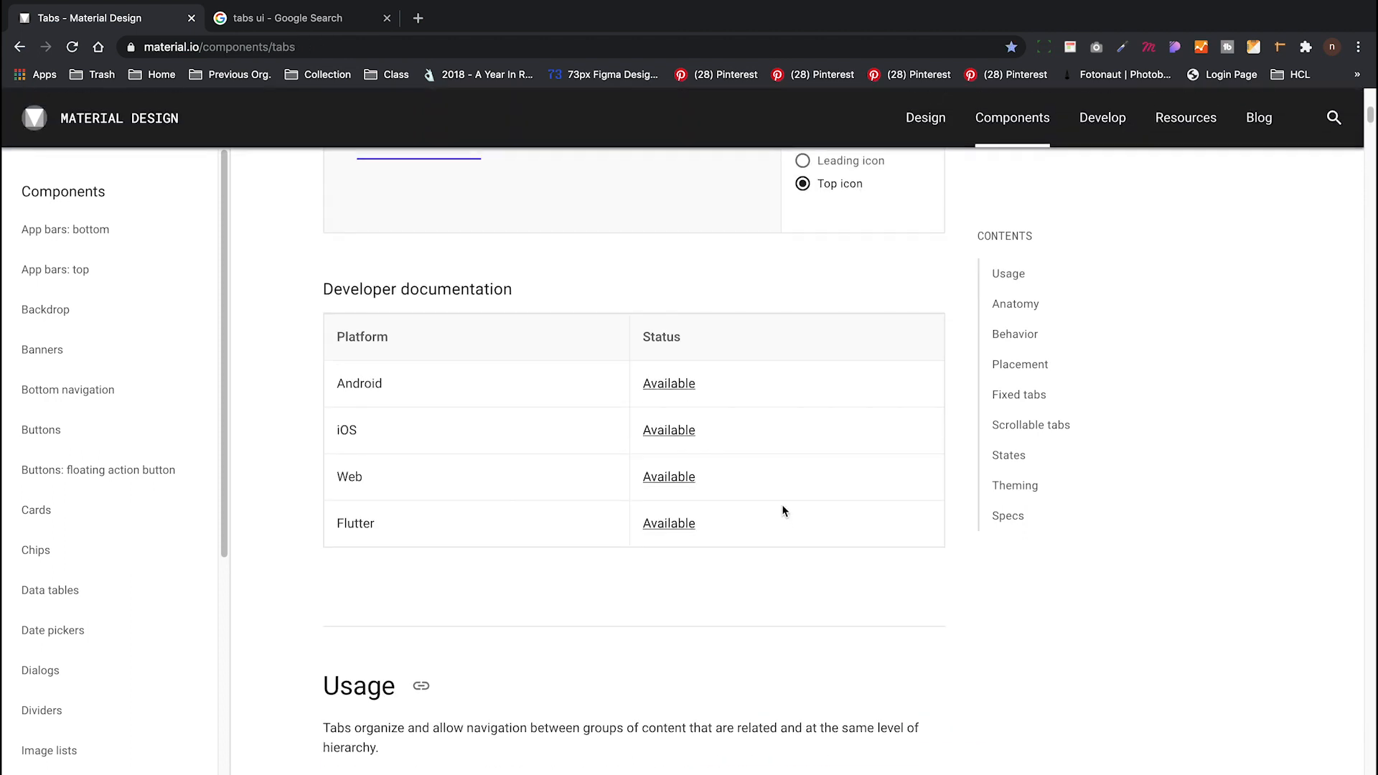
pyautogui.scroll(-4, 523, 421)
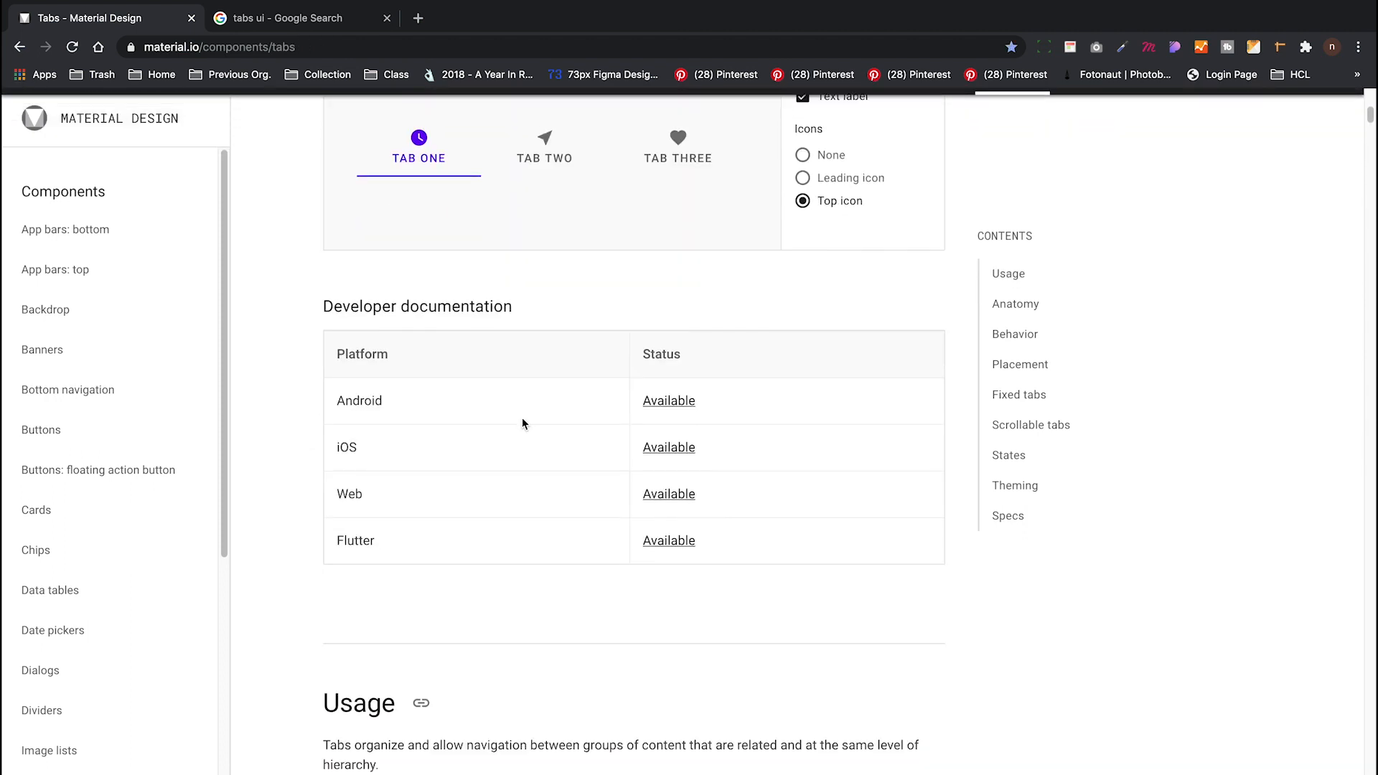
pyautogui.scroll(-5, 517, 373)
pyautogui.scroll(-4, 516, 402)
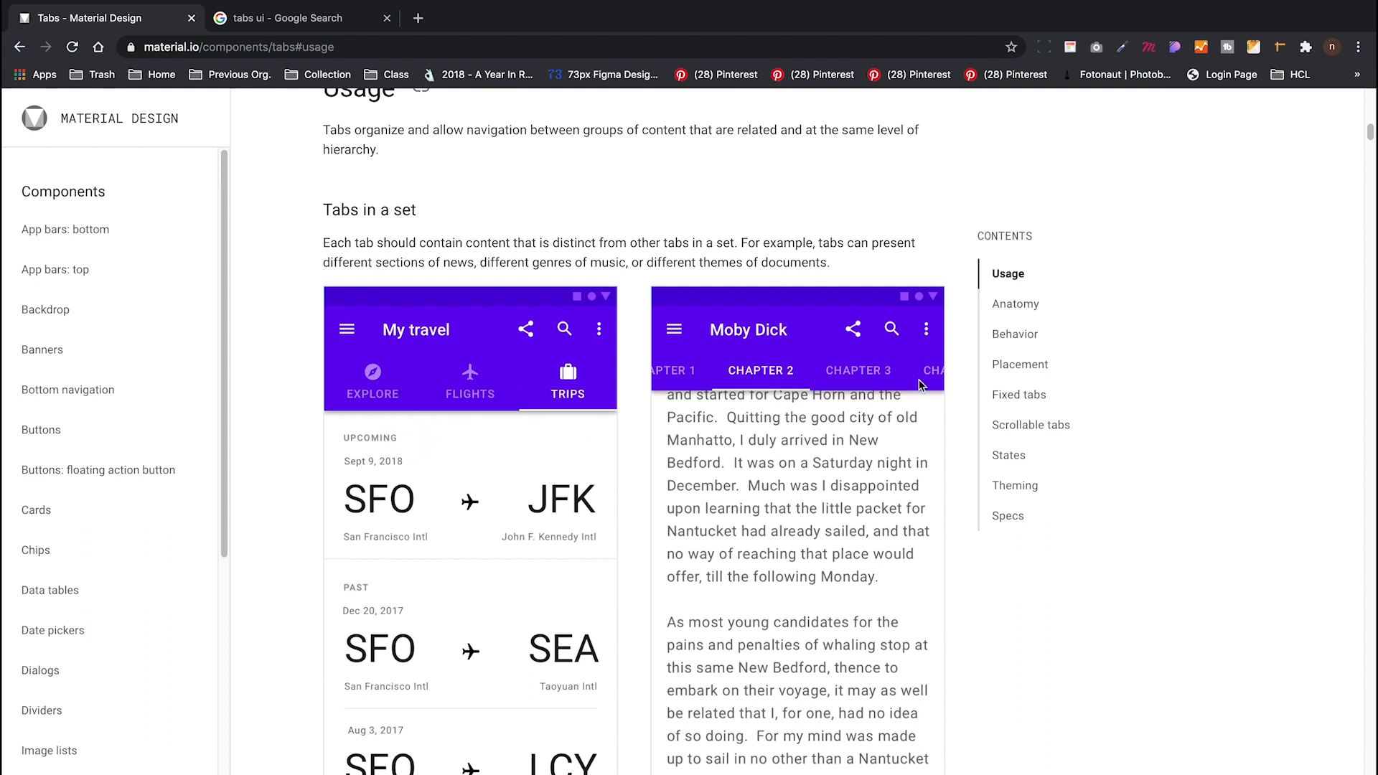
pyautogui.scroll(-10, 735, 466)
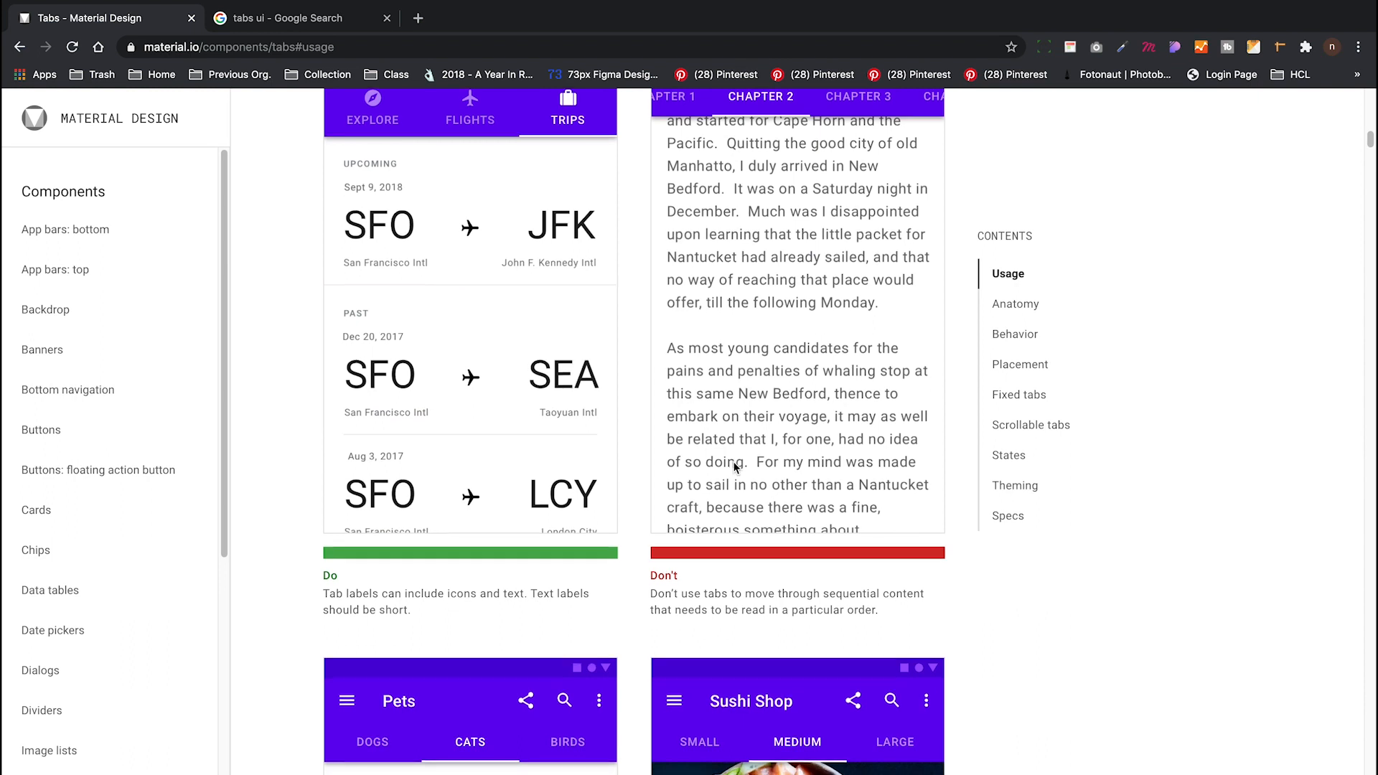
pyautogui.scroll(1, 734, 460)
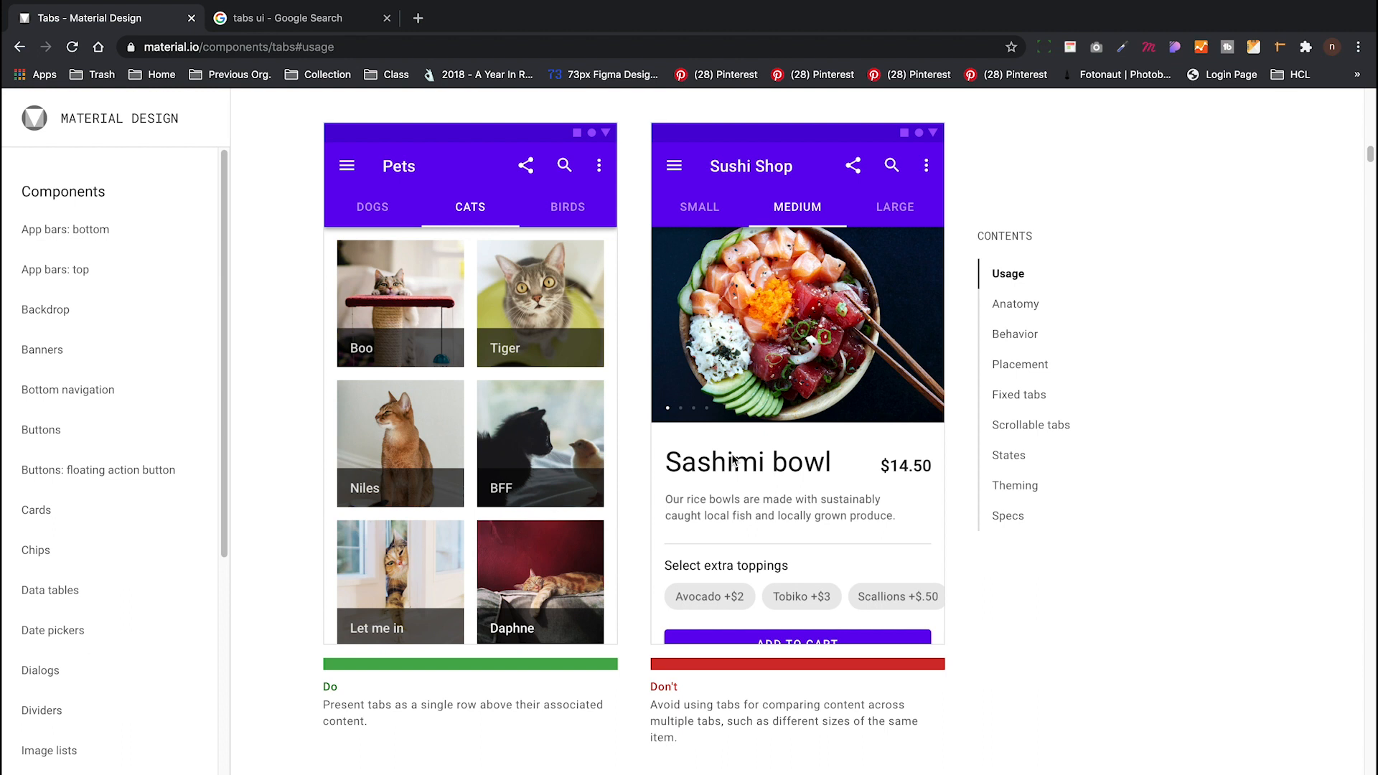
pyautogui.scroll(10, 733, 460)
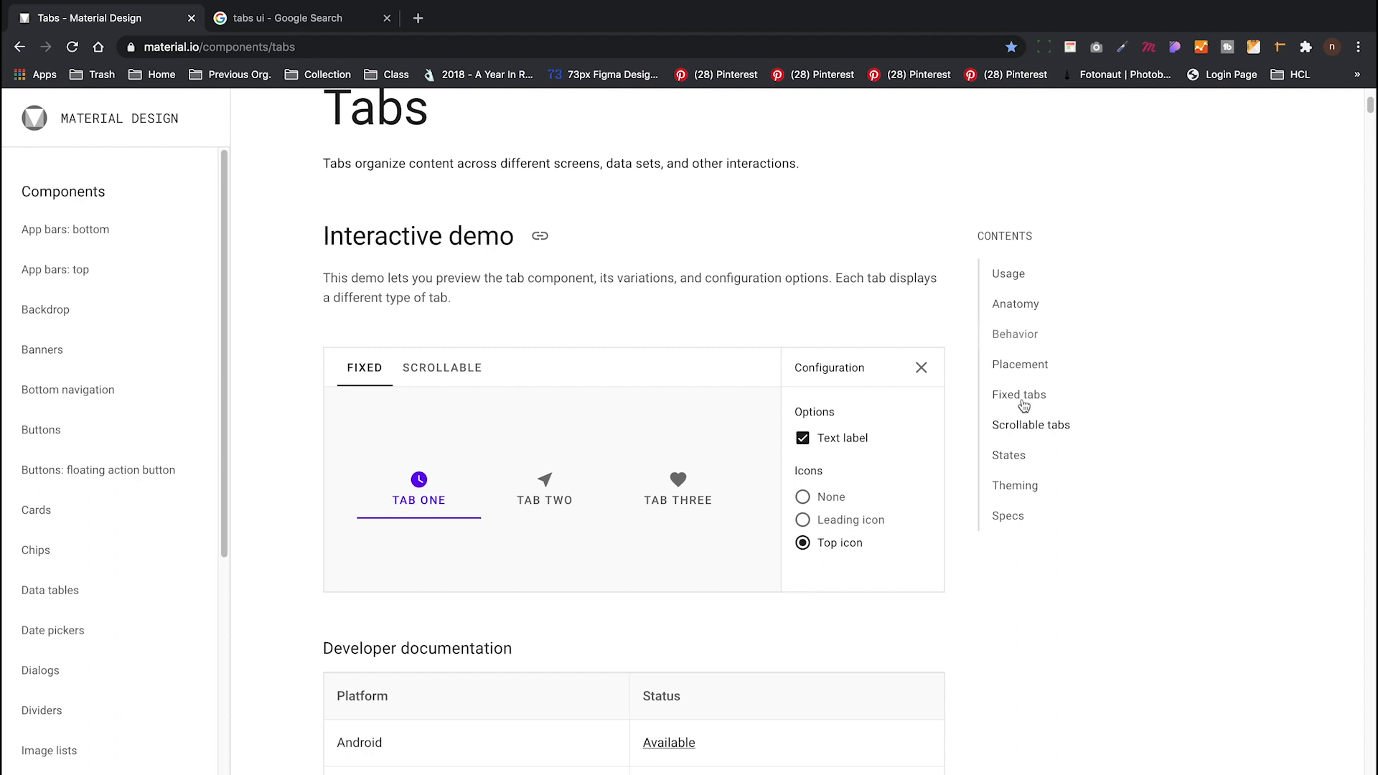
# View the Behavior section on moving between tabs and go back to the "tabs ui" image results.
pyautogui.click(1014, 336)
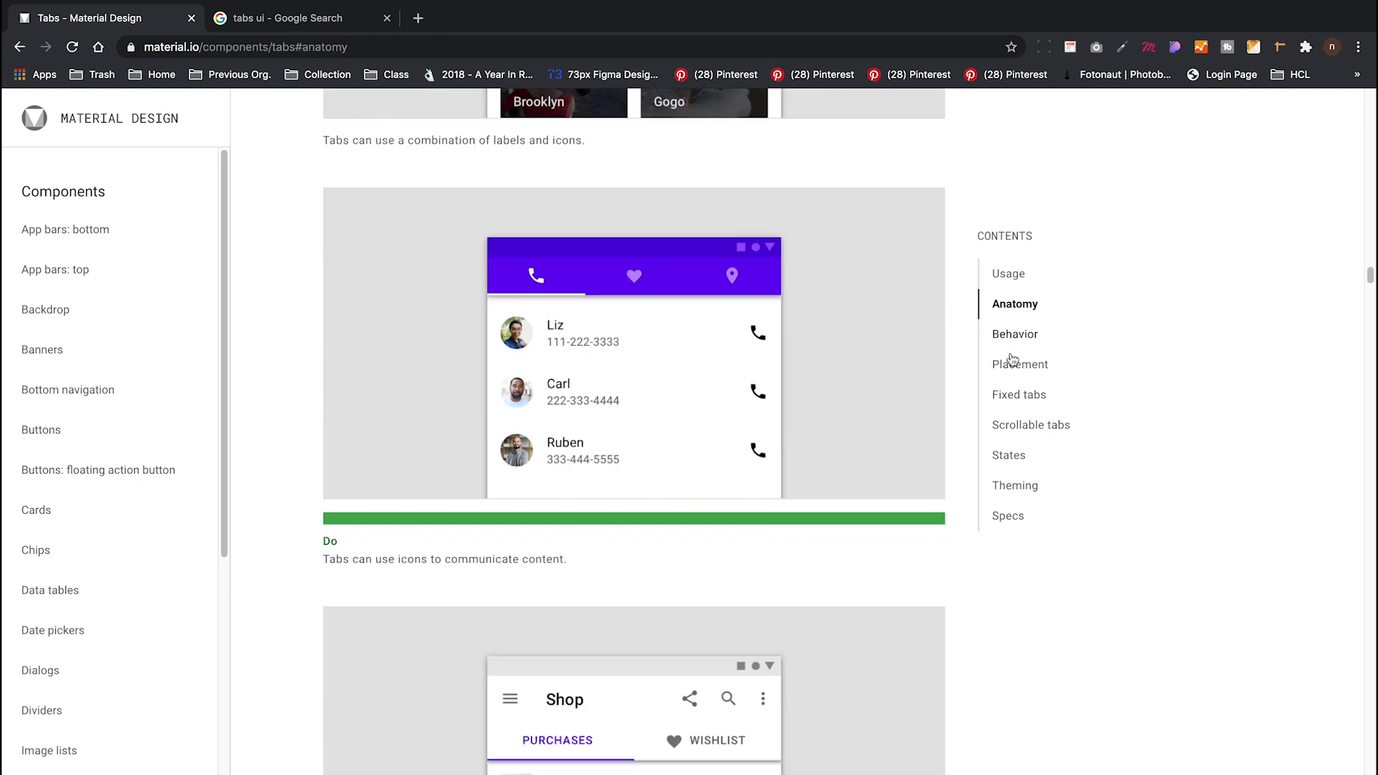
pyautogui.click(807, 556)
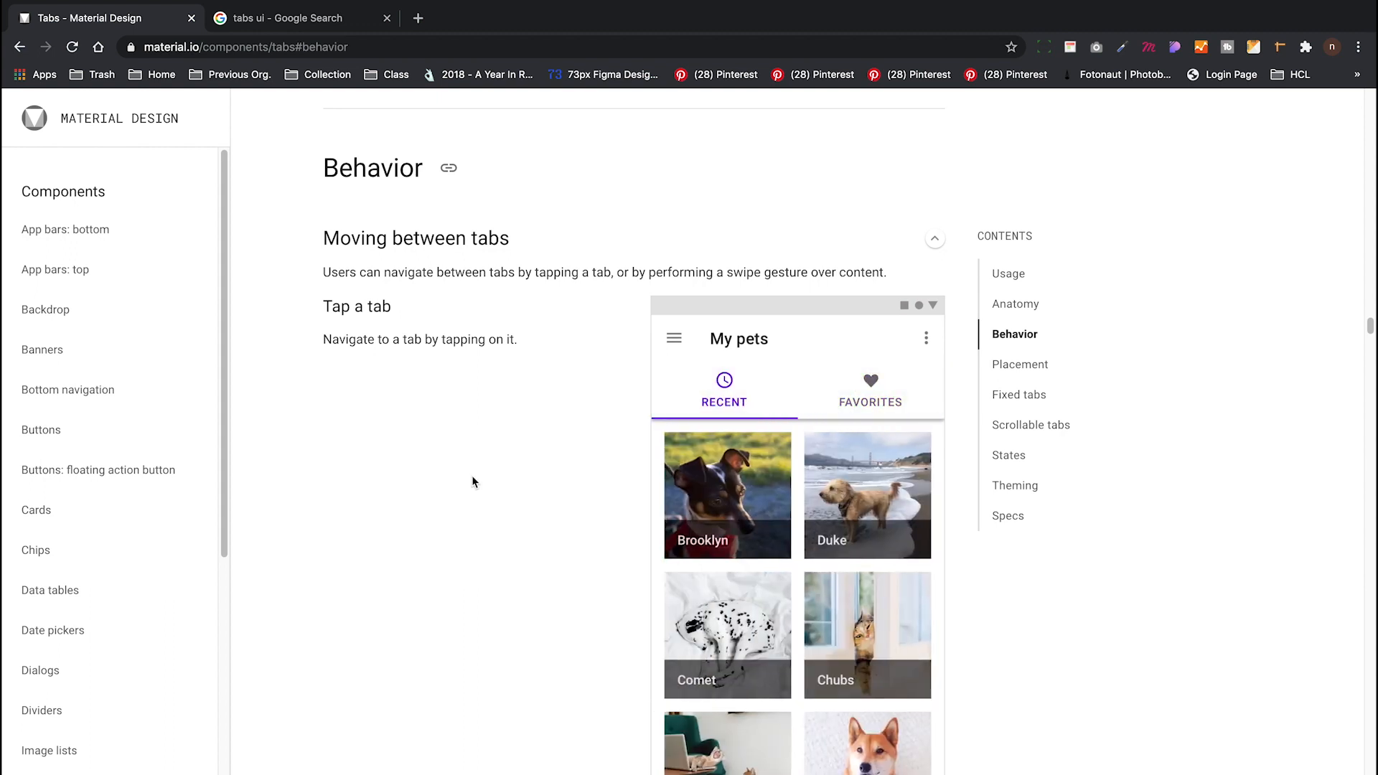
pyautogui.click(308, 18)
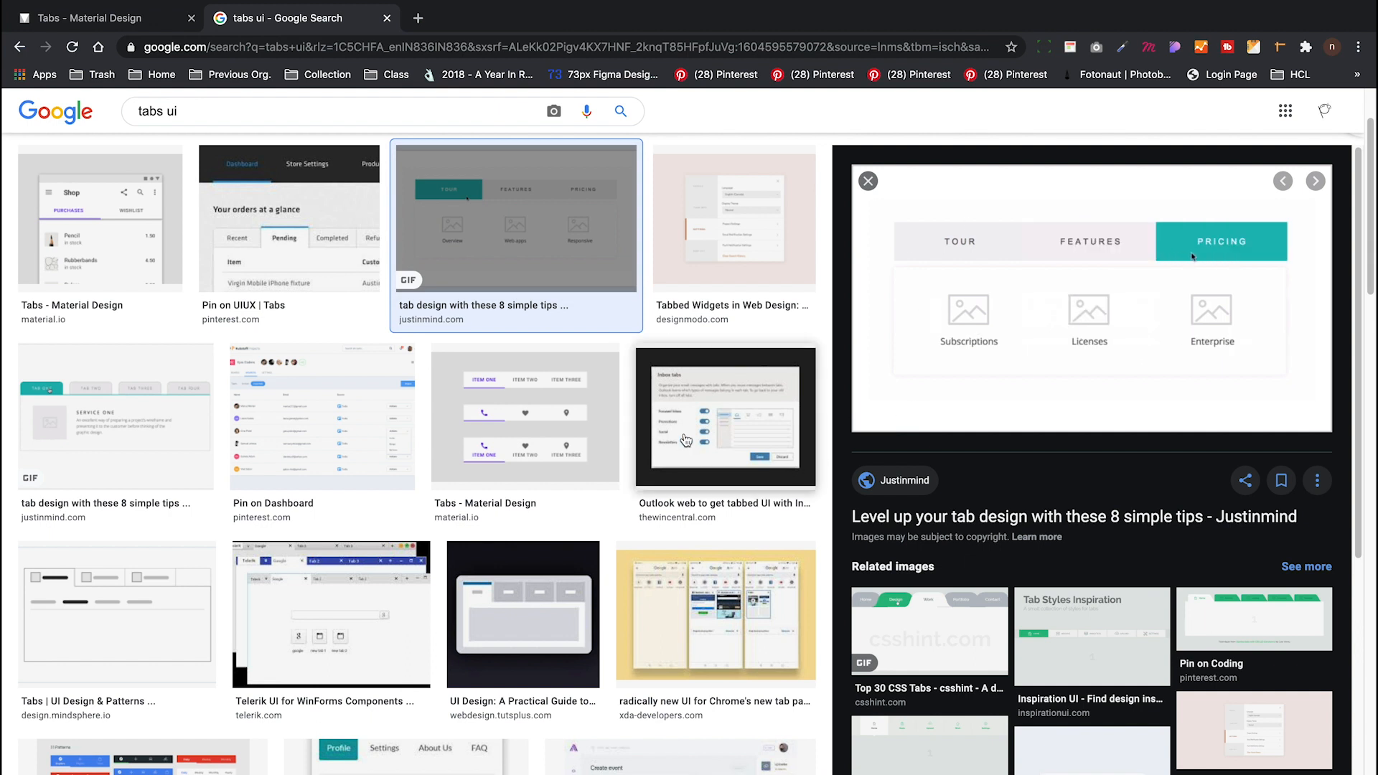
# Preview the "Tabbed Widgets in Web Design" image result and switch to the Tabs UI document in Adobe XD.
pyautogui.click(725, 229)
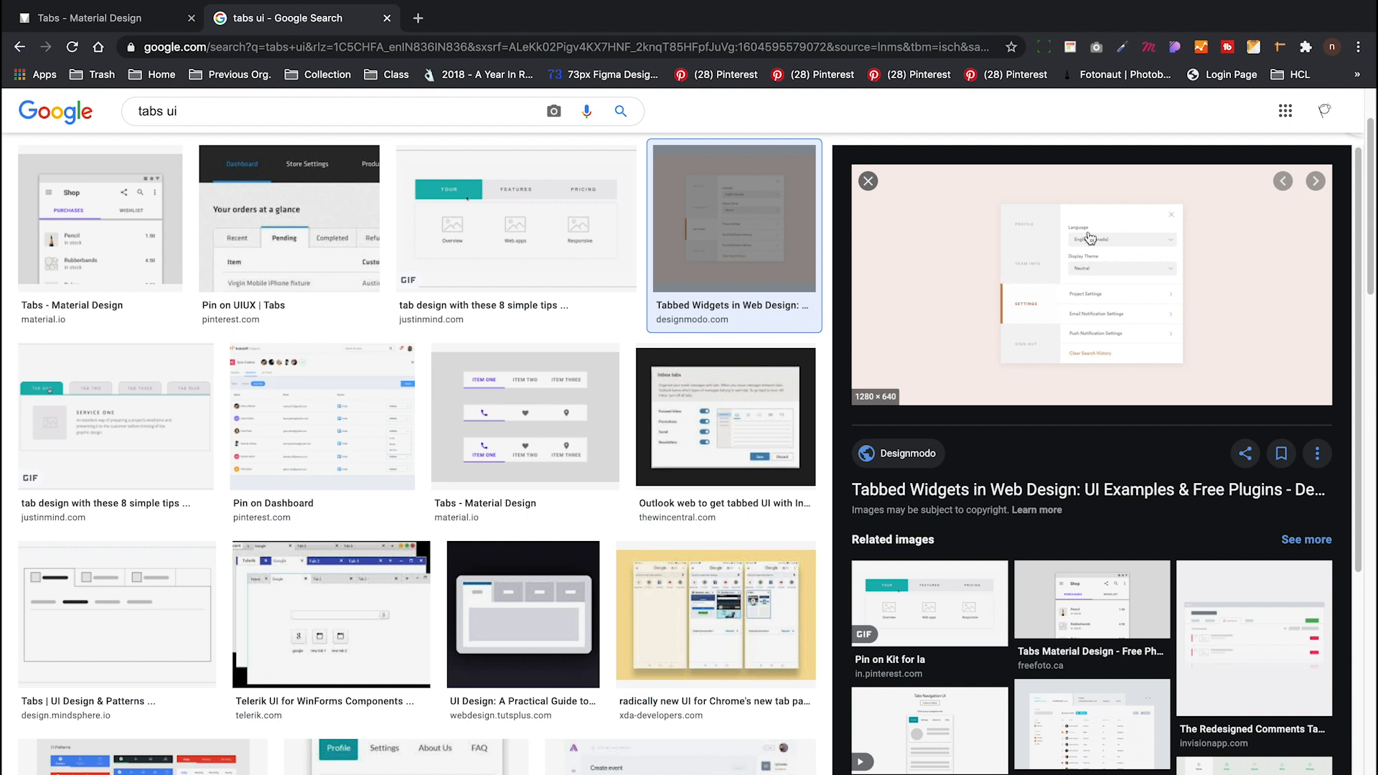
pyautogui.press('super+Tab')
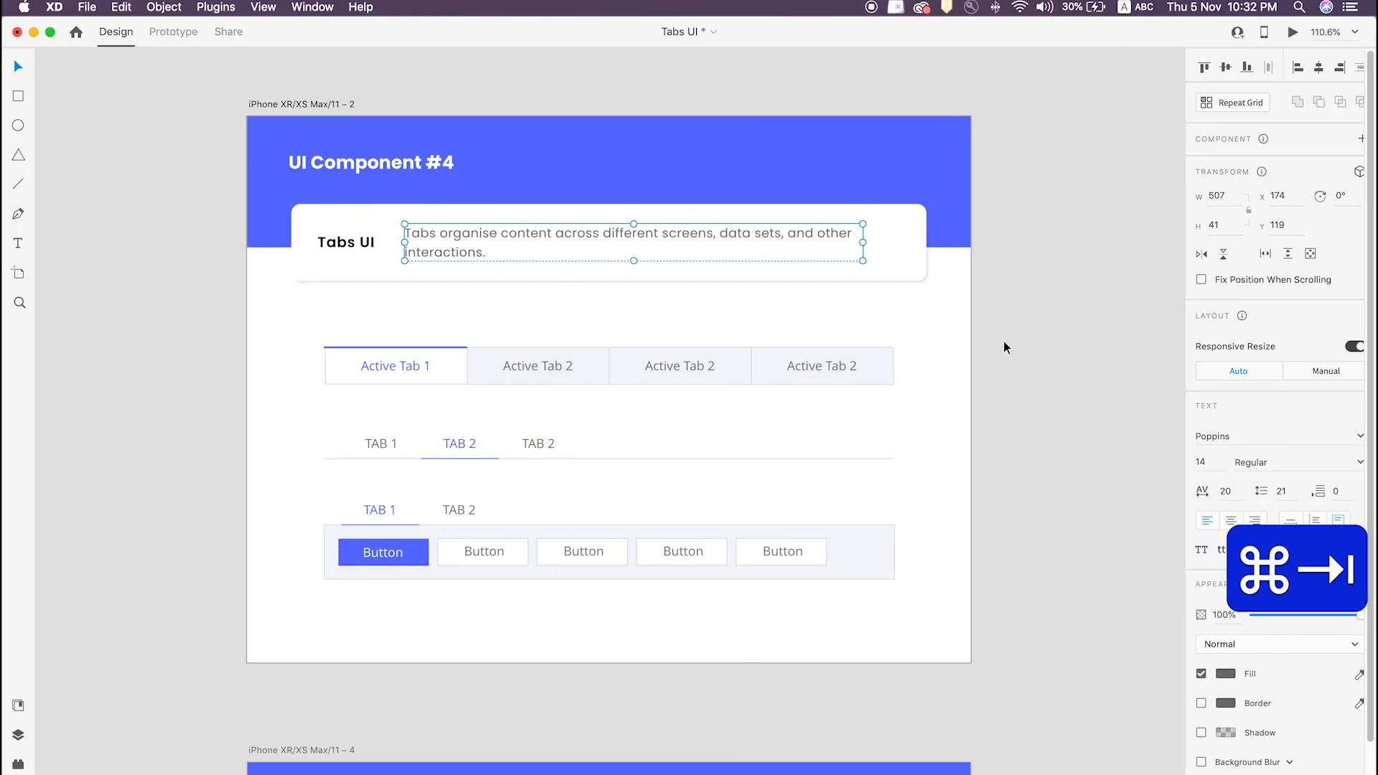
pyautogui.click(1116, 299)
pyautogui.scroll(-2, 438, 355)
pyautogui.scroll(4, 431, 184)
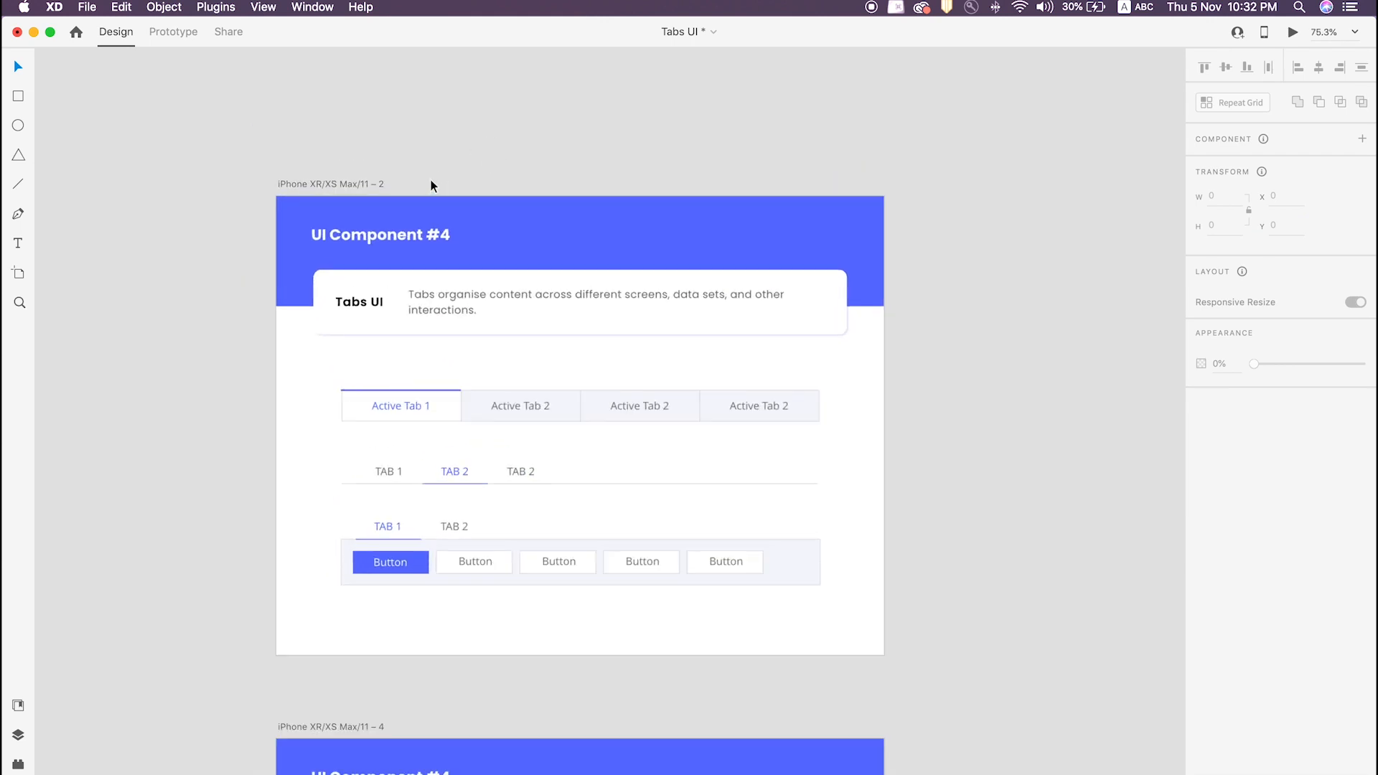
# Duplicate the "iPhone XR/XS Max/11 – 2" artboard containing the three tab examples.
pyautogui.scroll(-2, 398, 178)
pyautogui.click(372, 125)
pyautogui.click(380, 119)
pyautogui.click(310, 126)
pyautogui.click(309, 130)
pyautogui.click(313, 125)
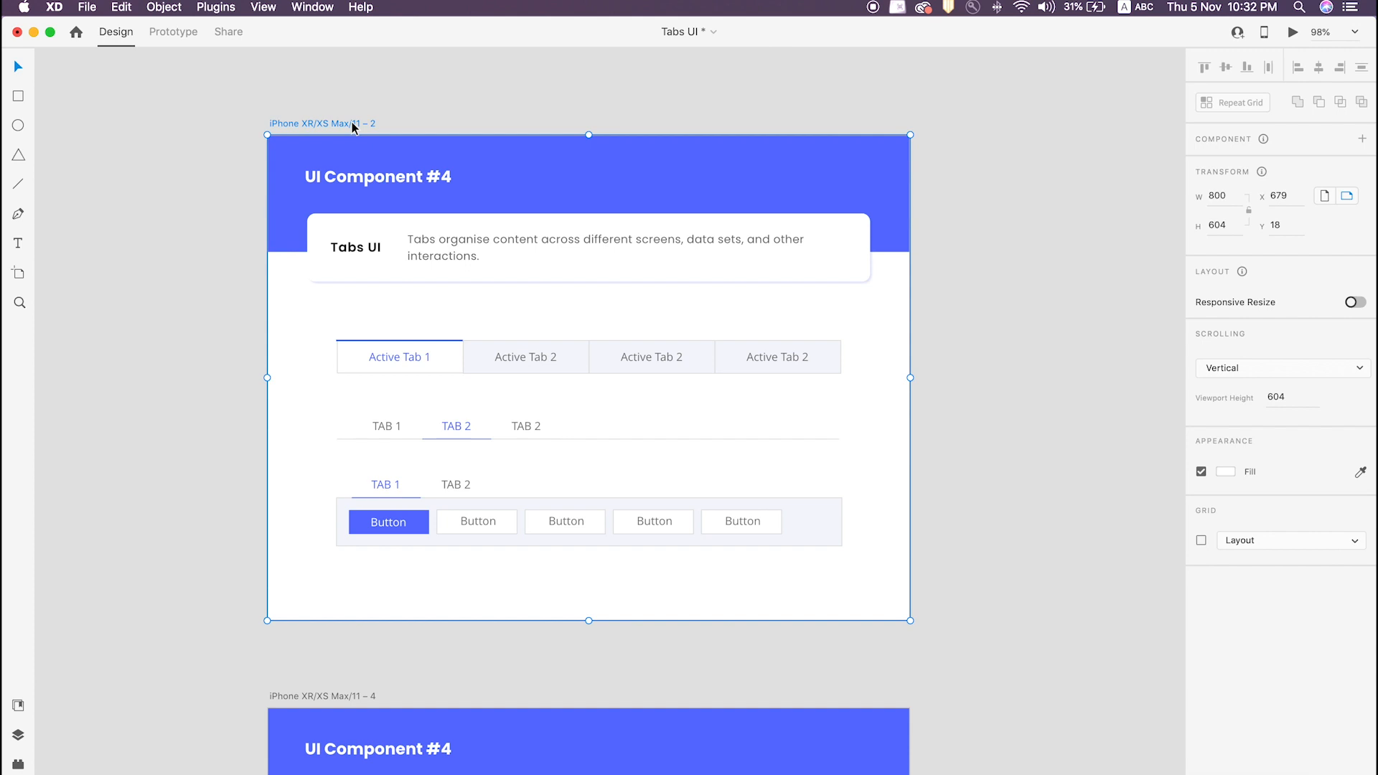
pyautogui.press('super+d')
# Delete all the tab examples from the duplicated artboard, keeping its header and description card.
pyautogui.scroll(-3, 668, 341)
pyautogui.click(903, 327)
pyautogui.moveTo(904, 324); pyautogui.dragTo(464, 496)
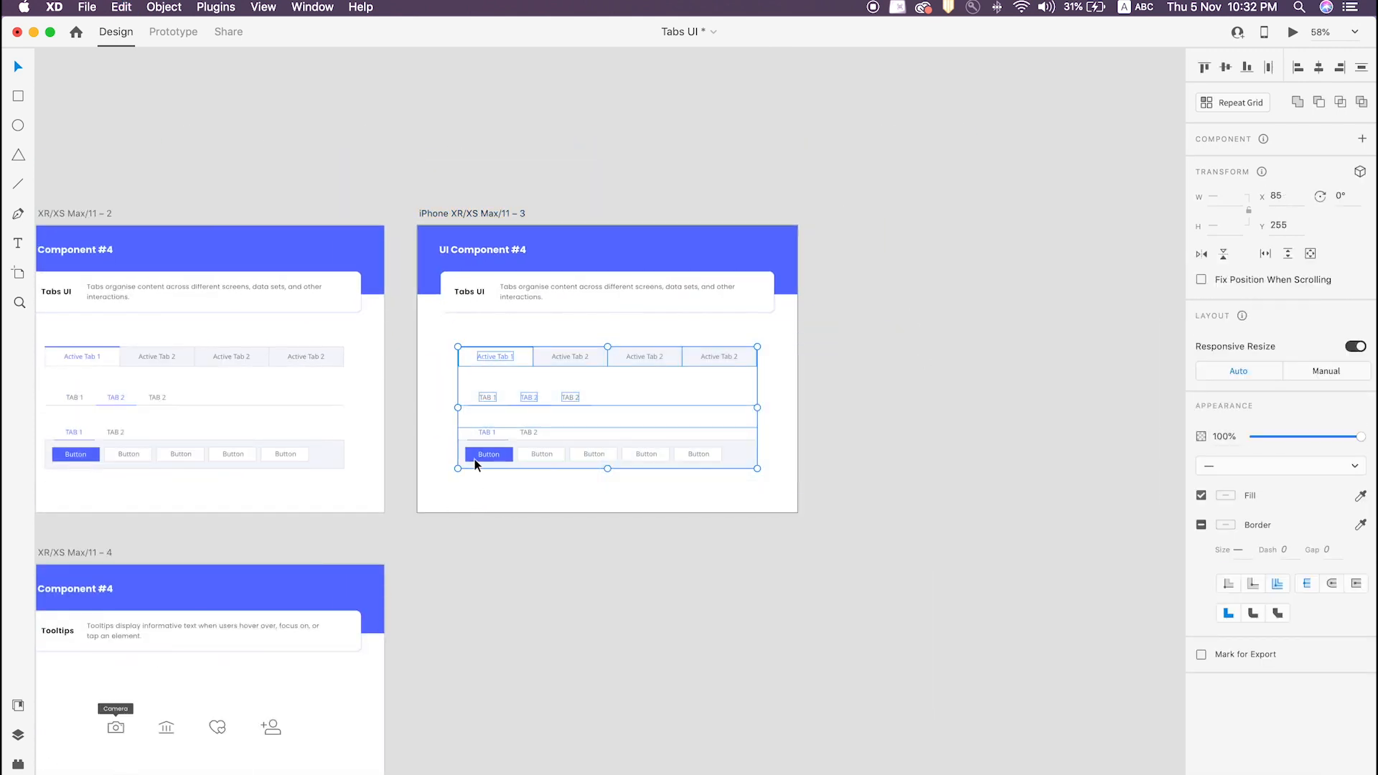
pyautogui.press('BackSpace')
# Copy the "Active Tab 1" label from the first tab example onto the emptied artboard at X 168, Y 266.
pyautogui.scroll(3, 468, 424)
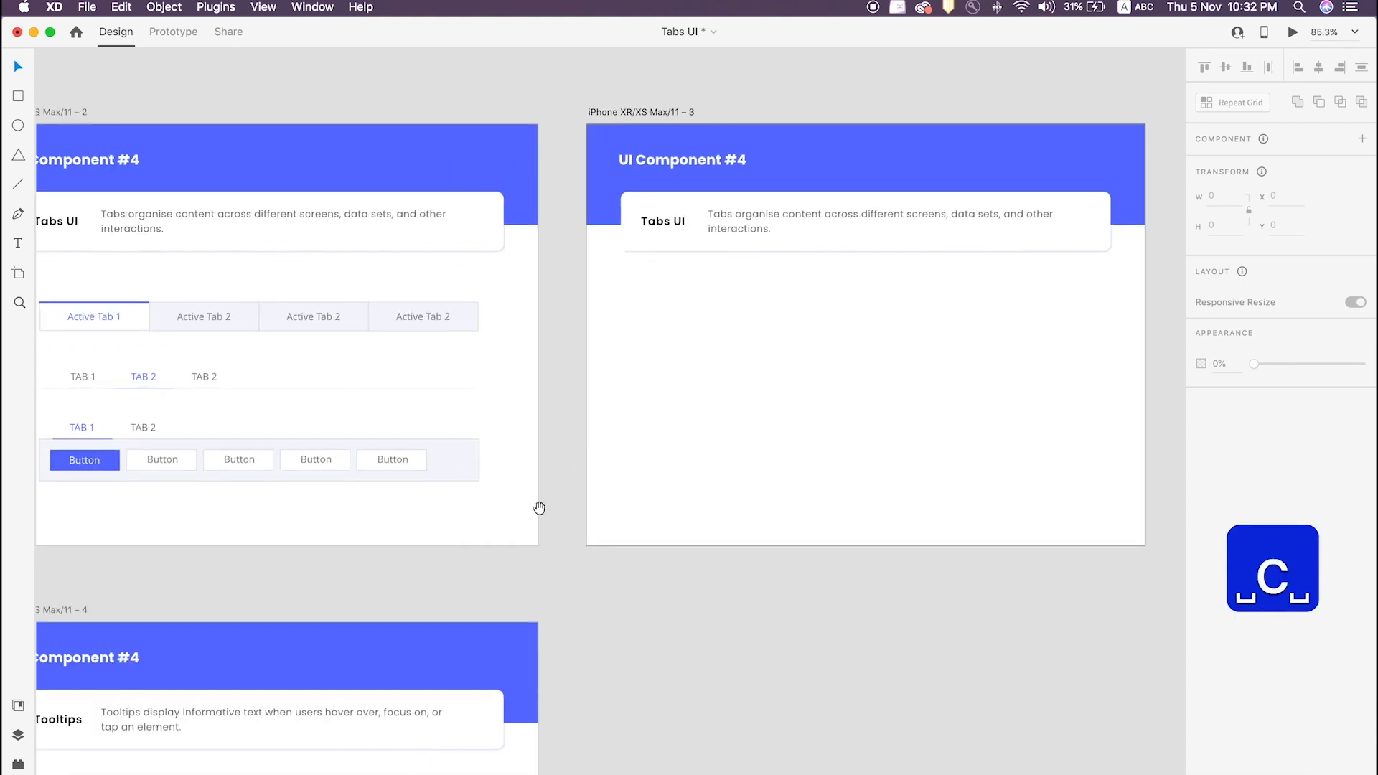
pyautogui.hscroll(-3, 539, 508)
pyautogui.keyDown('super'); pyautogui.click(178, 315); pyautogui.keyUp('super')
pyautogui.rightClick(177, 316)
pyautogui.click(765, 322)
pyautogui.click(301, 284)
pyautogui.keyDown('super'); pyautogui.click(180, 315); pyautogui.keyUp('super')
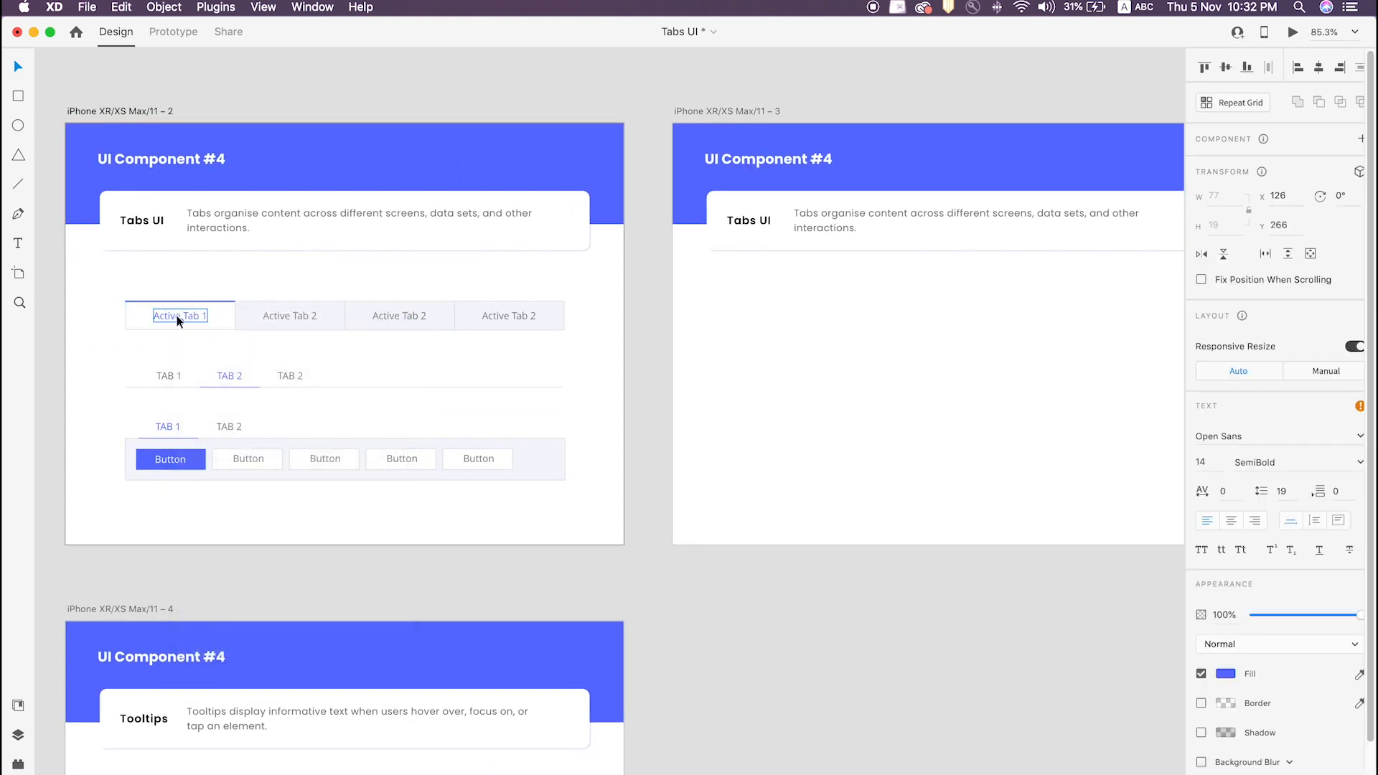
pyautogui.moveTo(176, 314); pyautogui.dragTo(814, 316)
pyautogui.click(821, 320)
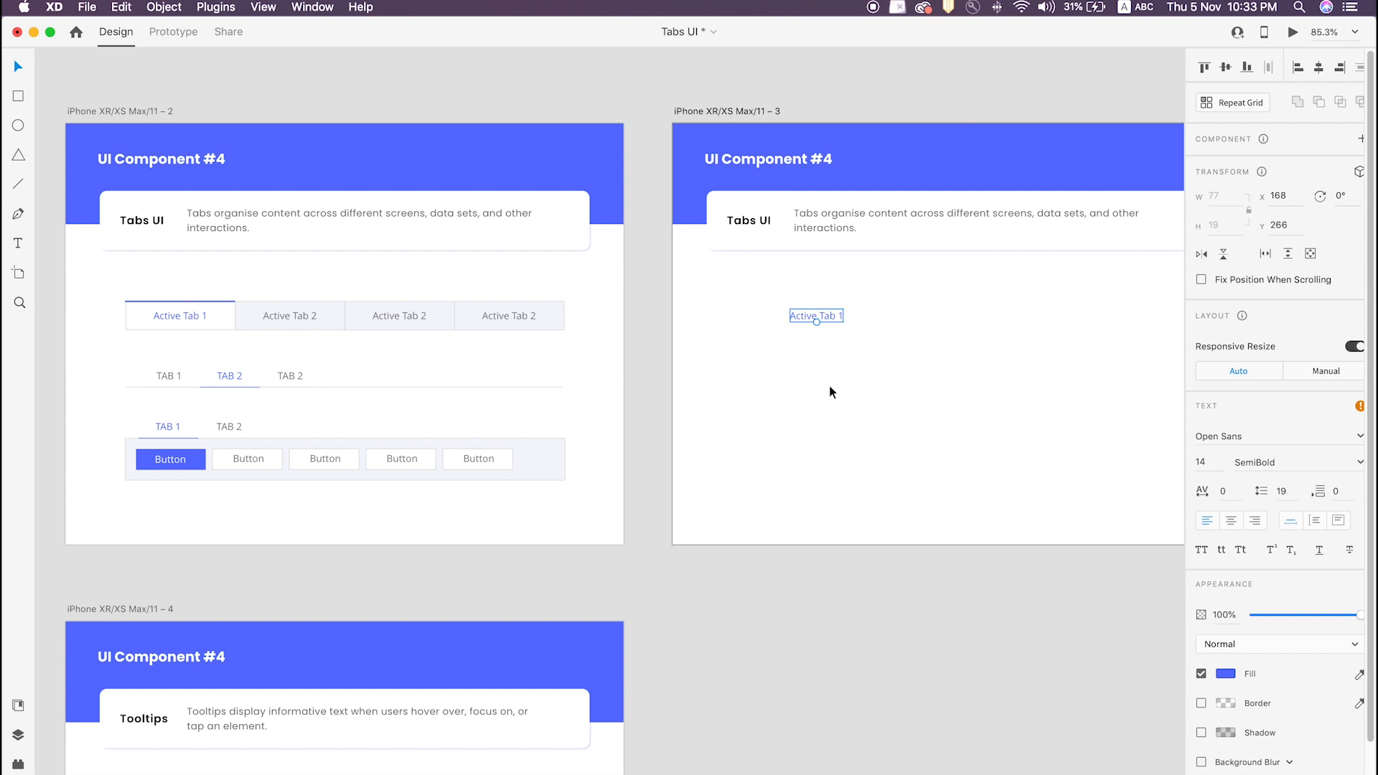
# Change the copied "Active Tab 1" label's font to Roboto.
pyautogui.click(830, 387)
pyautogui.click(796, 317)
pyautogui.click(1251, 438)
pyautogui.write('Rohi')
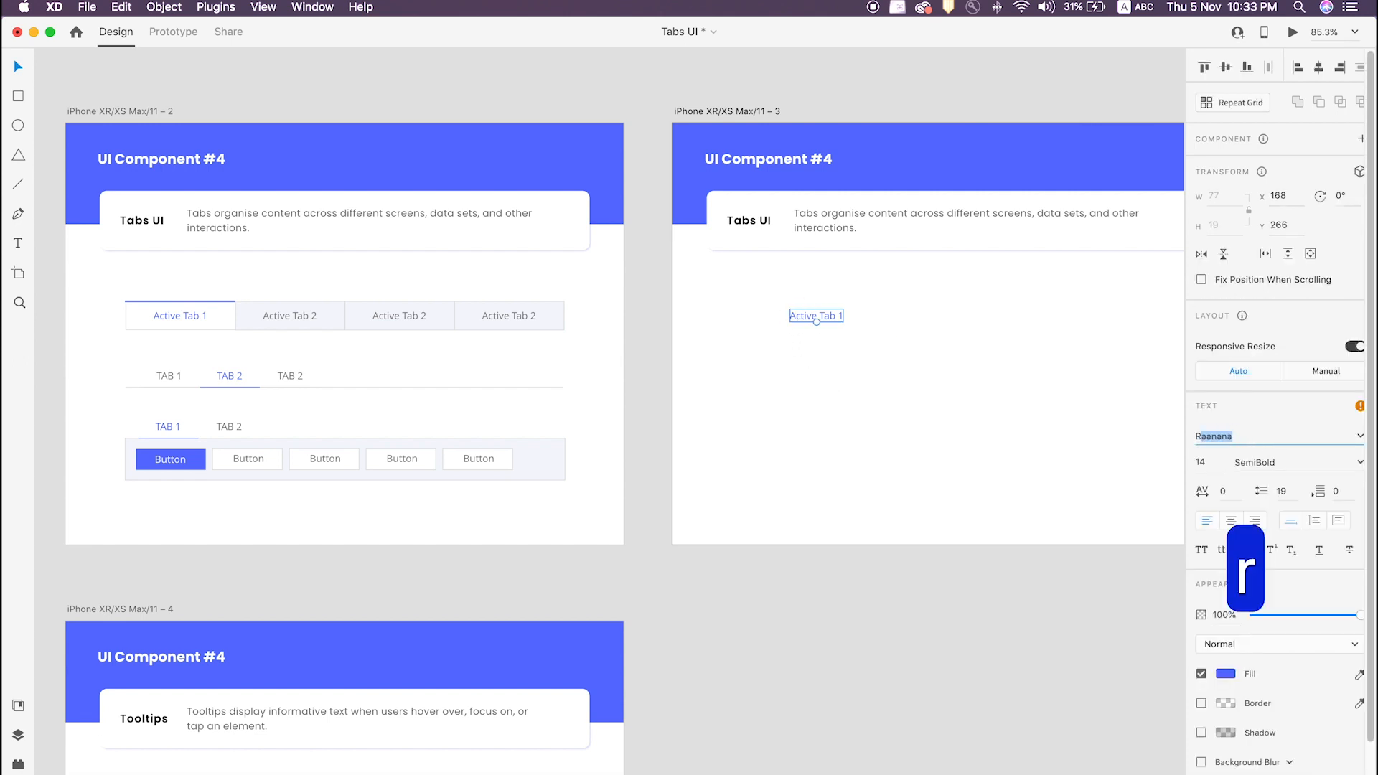
pyautogui.press('BackSpace')
pyautogui.press('BackSpace')
pyautogui.write('bo')
pyautogui.press('Return')
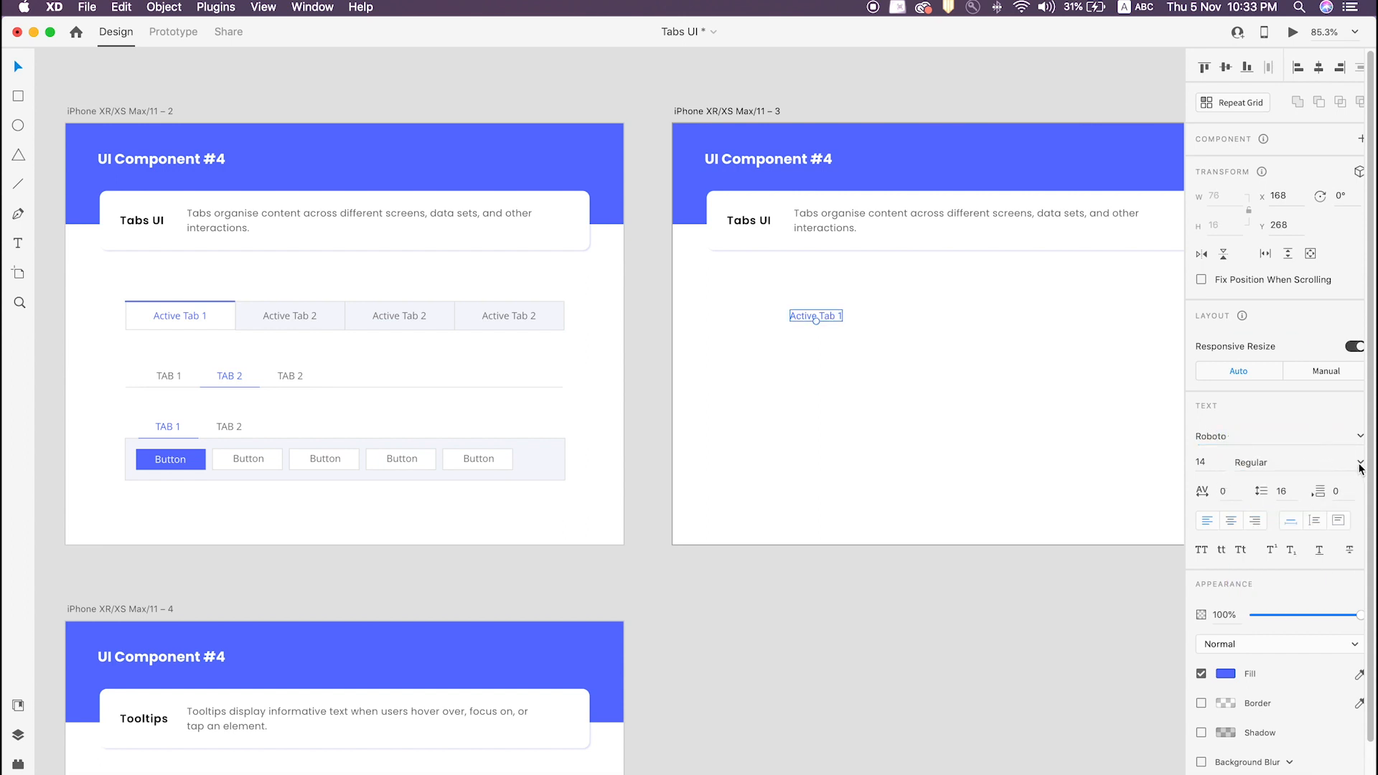
# Set the copied label's font weight to Medium and its case to all uppercase.
pyautogui.click(1360, 463)
pyautogui.click(1252, 540)
pyautogui.click(870, 415)
pyautogui.click(817, 317)
pyautogui.click(1202, 551)
pyautogui.click(851, 377)
pyautogui.click(826, 318)
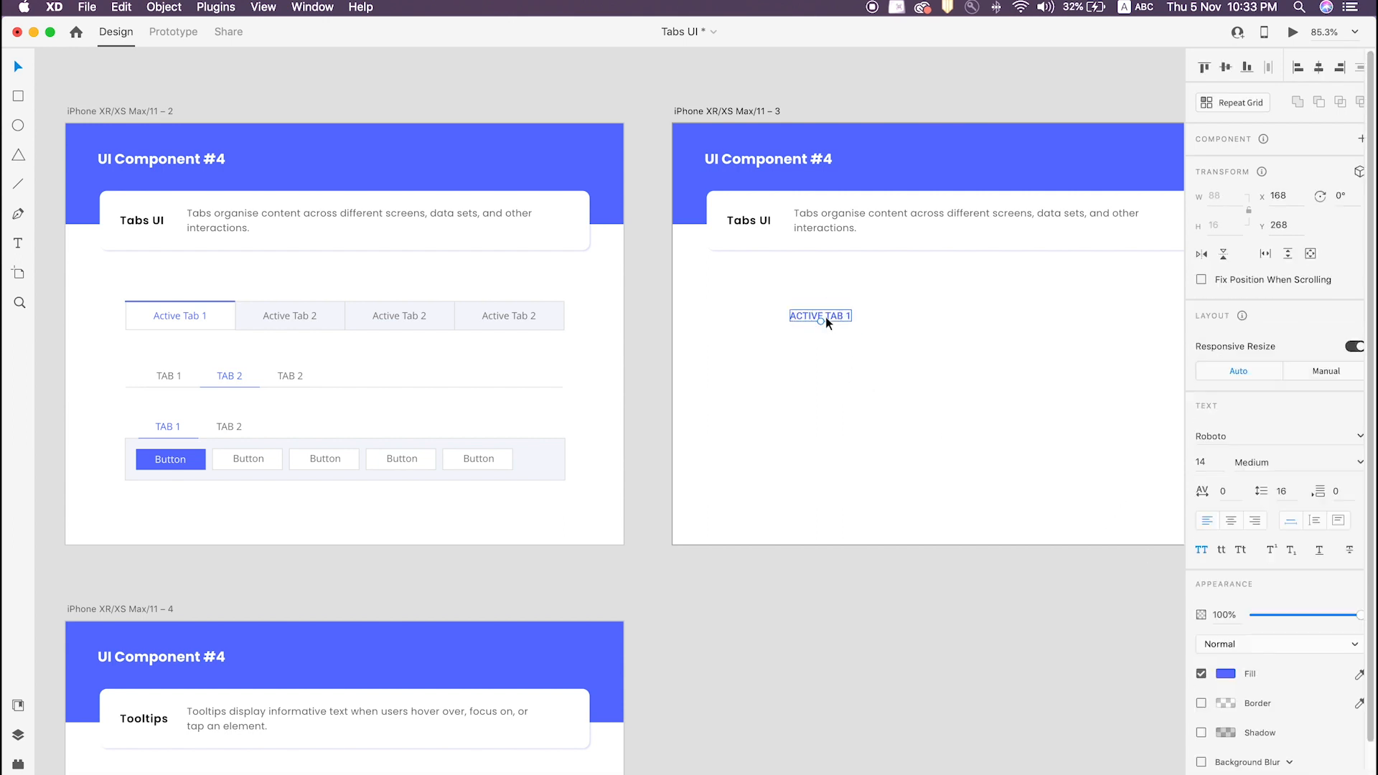
pyautogui.click(880, 371)
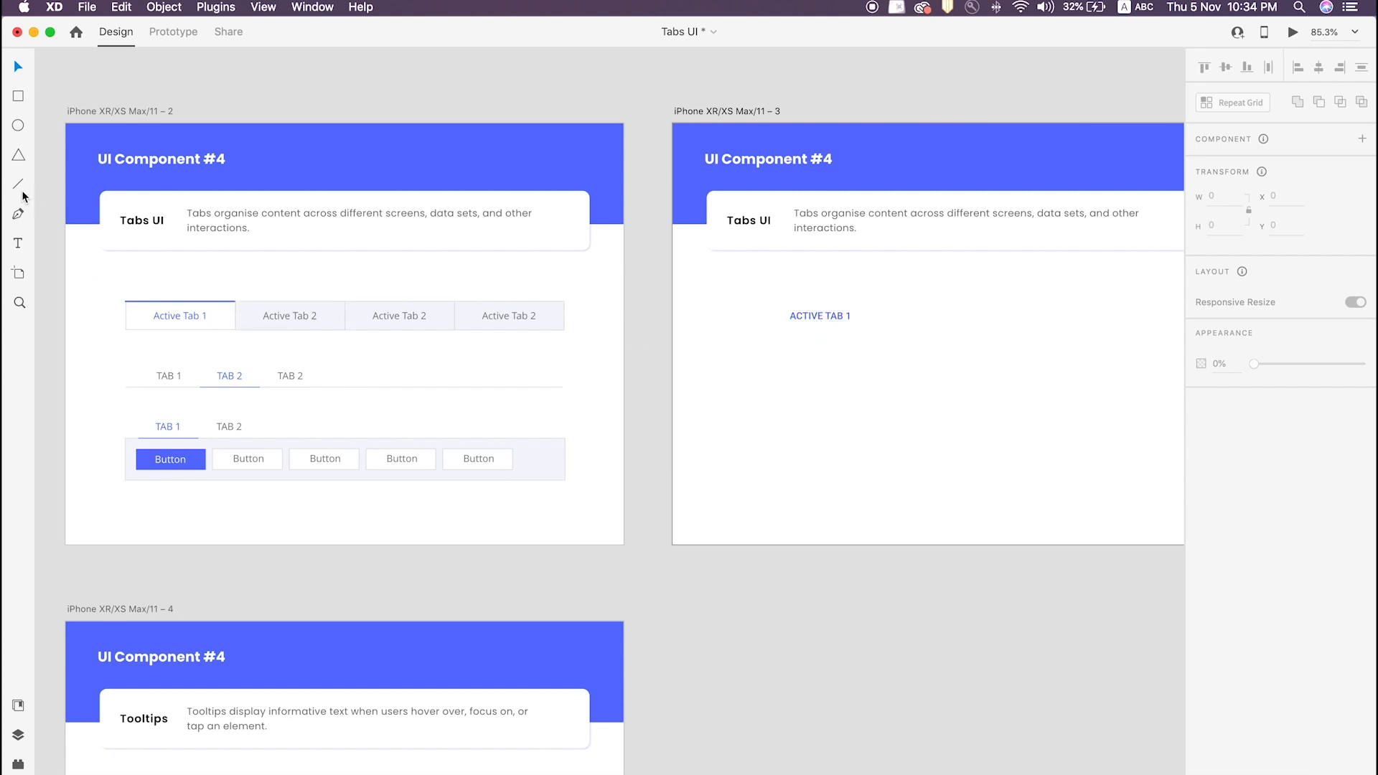
# Examine the three existing tab examples on the original artboard by selecting their elements.
pyautogui.click(229, 317)
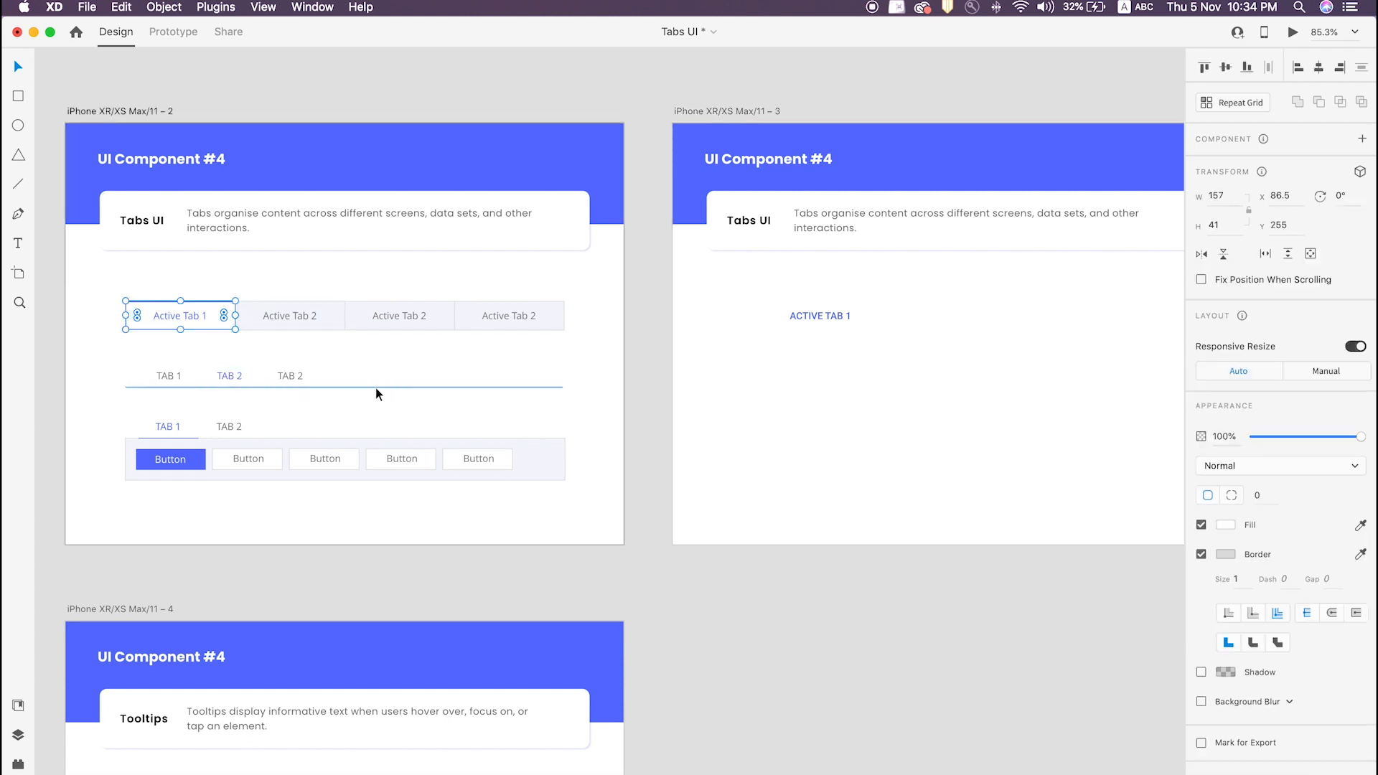
pyautogui.moveTo(115, 359)
pyautogui.mouseDown()
pyautogui.moveTo(517, 387)
pyautogui.moveTo(589, 406)
pyautogui.moveTo(130, 361)
pyautogui.mouseUp()
pyautogui.click(527, 387)
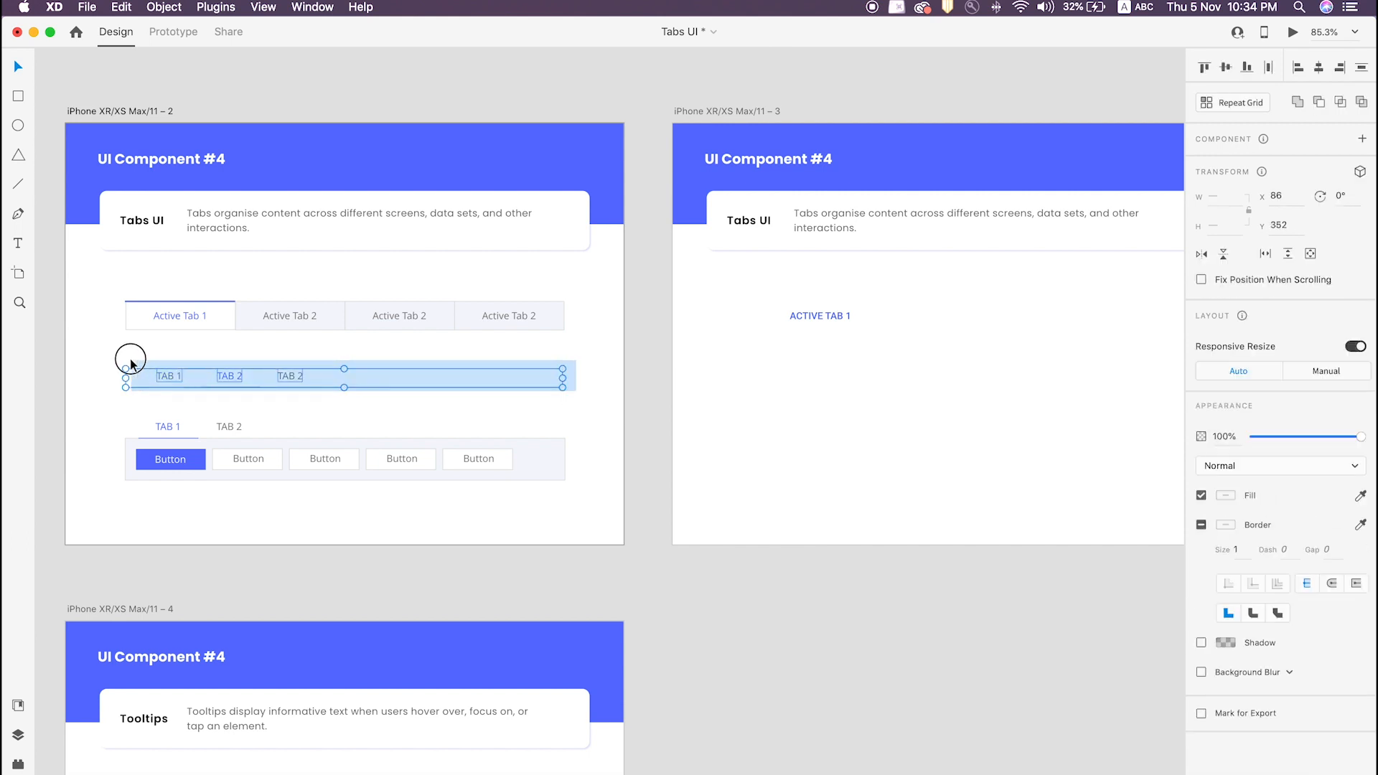
pyautogui.click(221, 356)
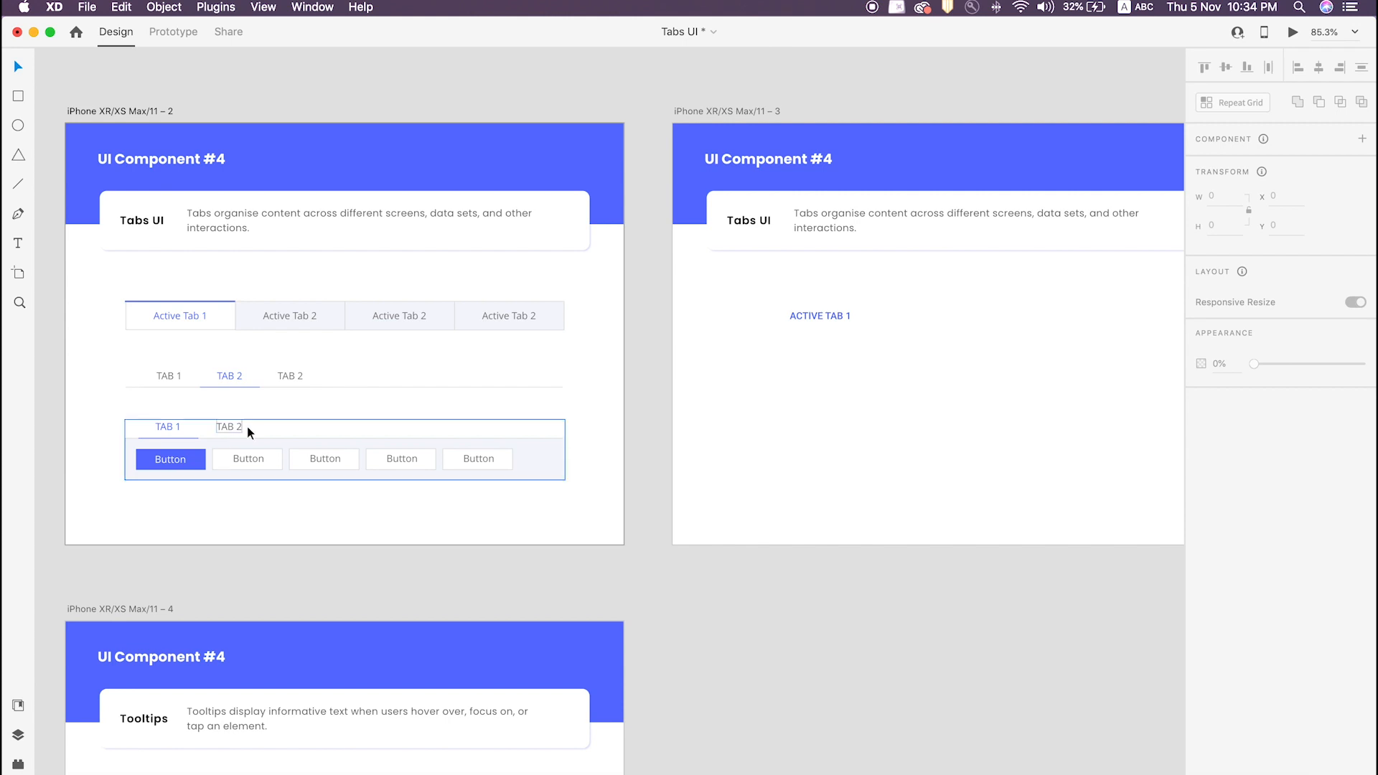
pyautogui.moveTo(121, 407); pyautogui.dragTo(620, 534)
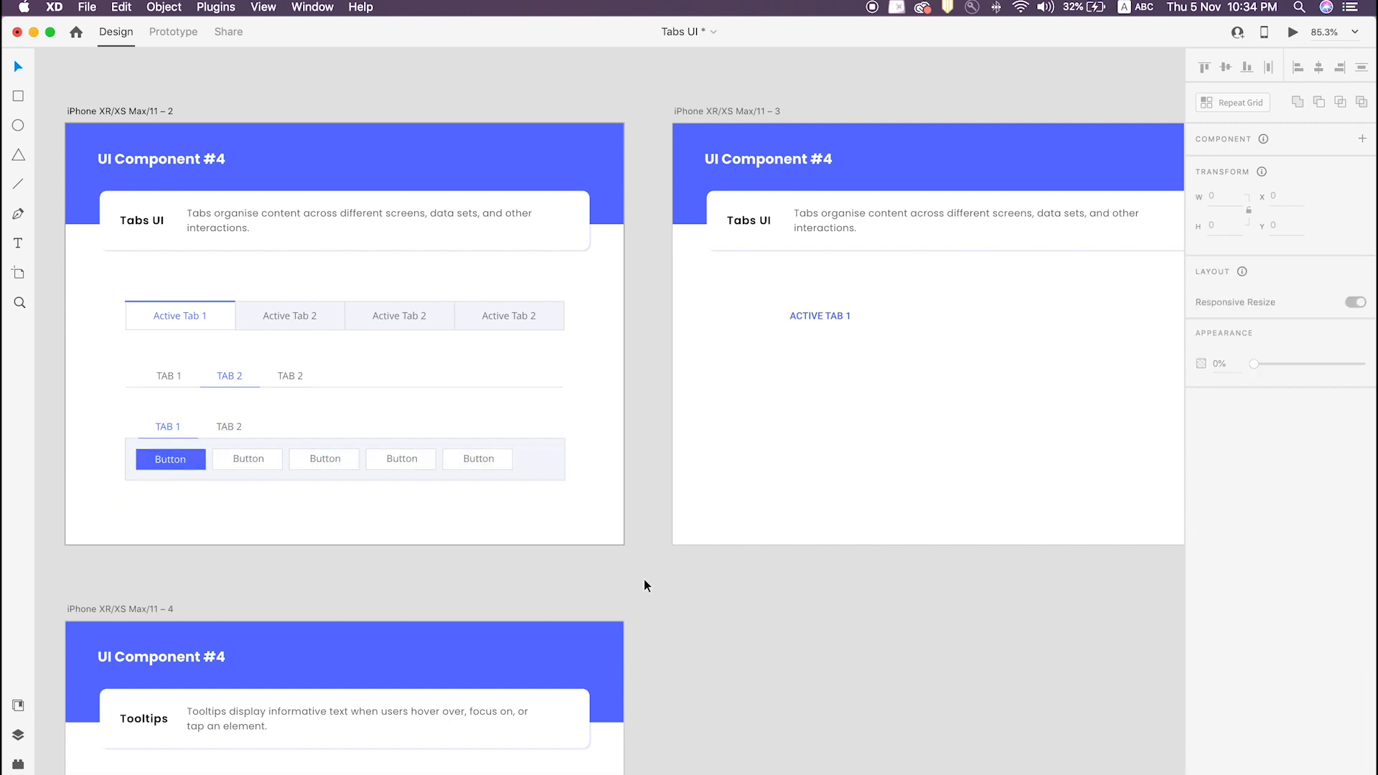
pyautogui.moveTo(89, 410); pyautogui.dragTo(578, 511)
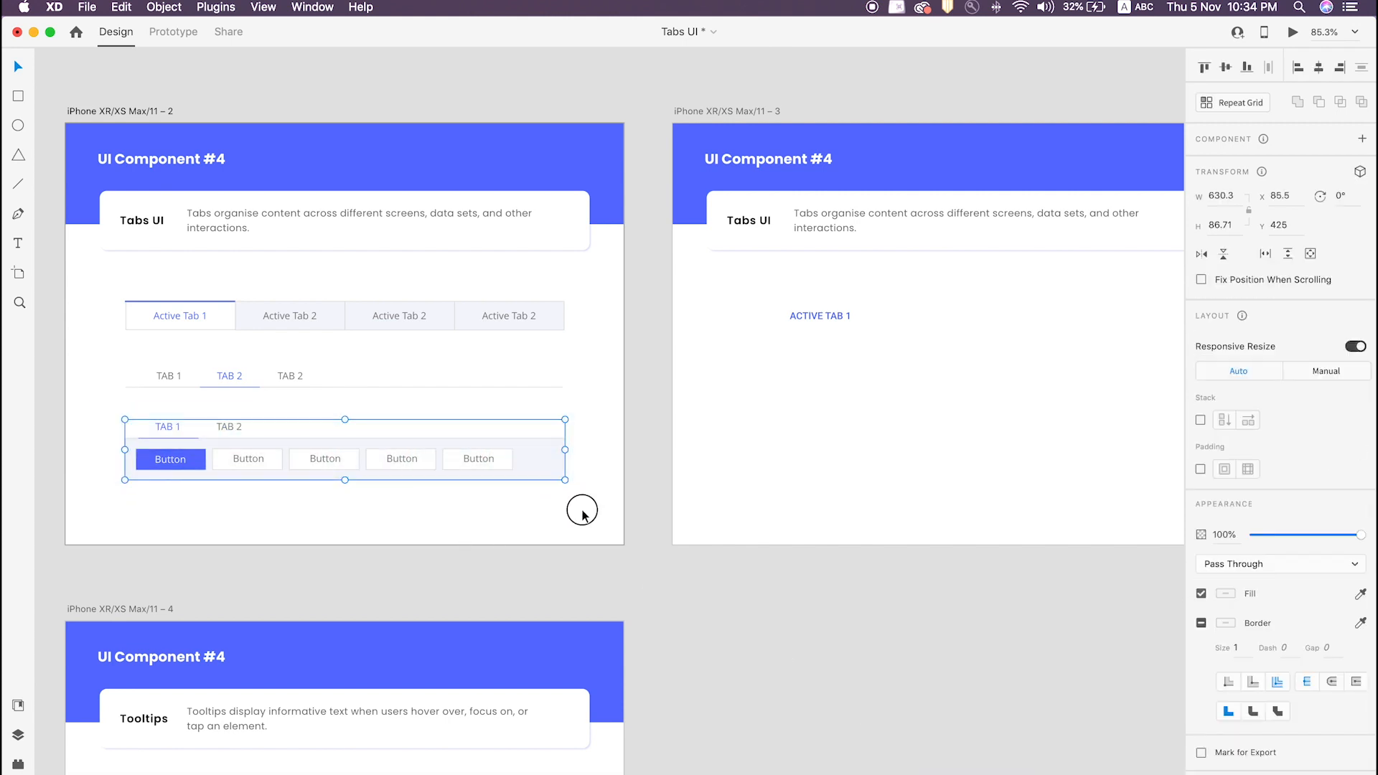
pyautogui.click(563, 493)
pyautogui.click(552, 466)
pyautogui.click(593, 452)
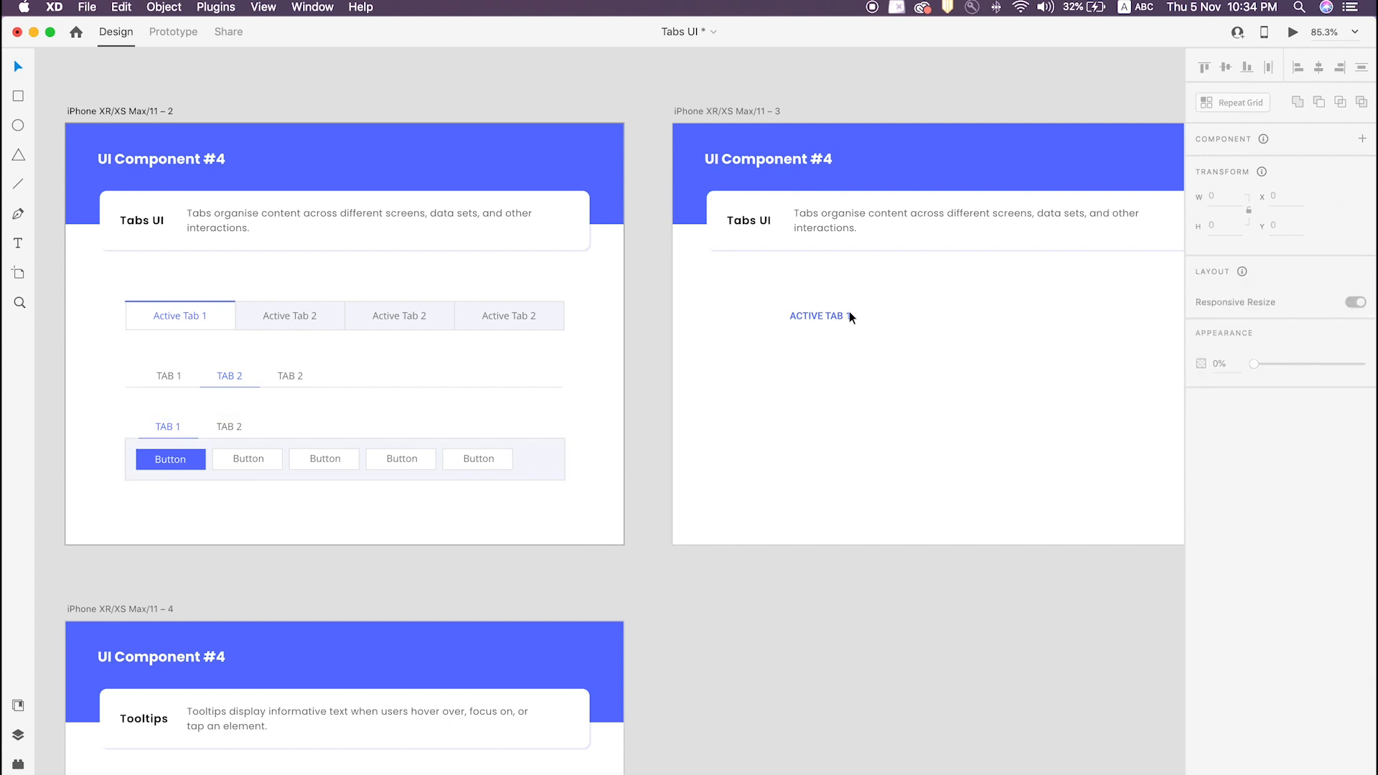
# Move the ACTIVE TAB 1 label to X 78, Y 341 and copy the second example's grey divider line beneath it.
pyautogui.click(813, 314)
pyautogui.moveTo(814, 316); pyautogui.dragTo(732, 386)
pyautogui.click(757, 408)
pyautogui.click(742, 367)
pyautogui.moveTo(440, 389); pyautogui.dragTo(1019, 388)
pyautogui.click(757, 367)
pyautogui.hscroll(5, 745, 332)
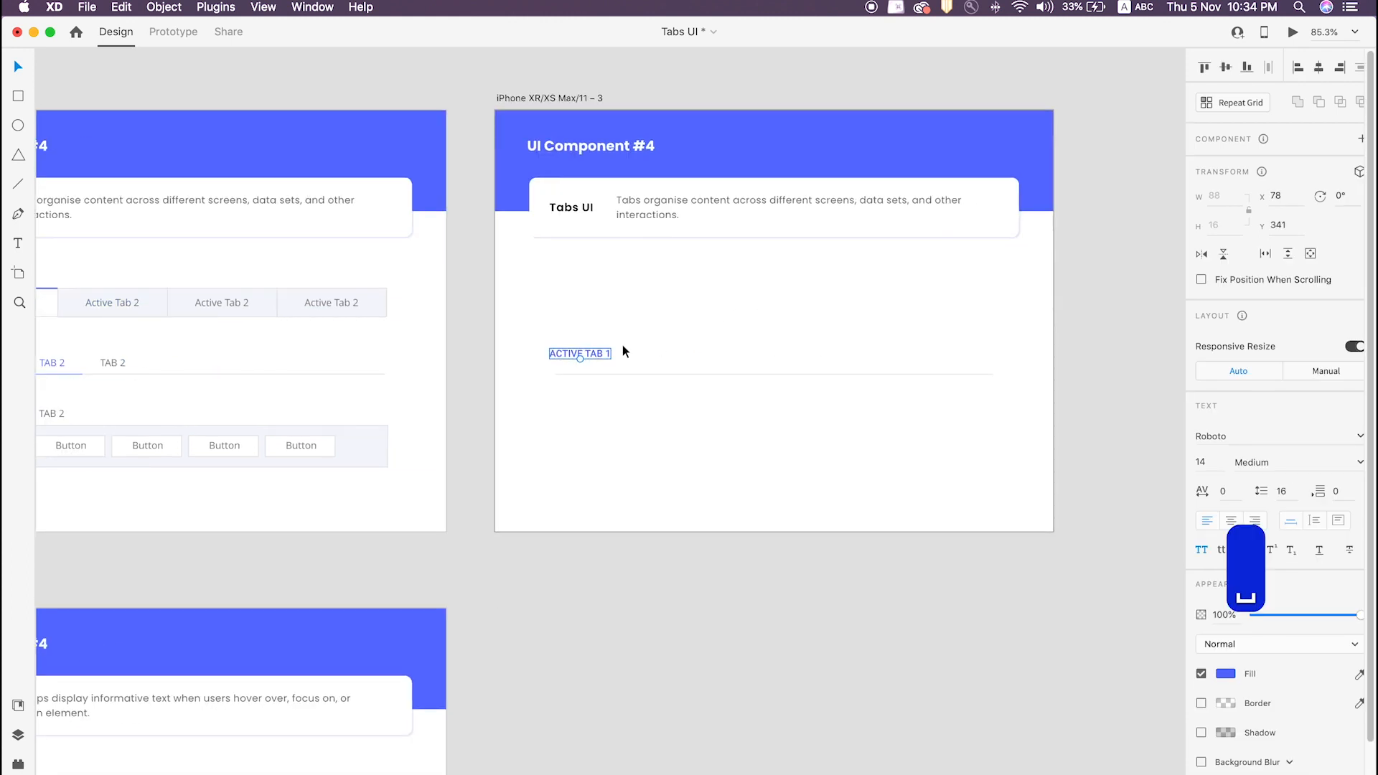
# Shift the ACTIVE TAB 1 label horizontally to X 151 above the divider line.
pyautogui.moveTo(578, 354); pyautogui.dragTo(790, 359)
pyautogui.press('super+z')
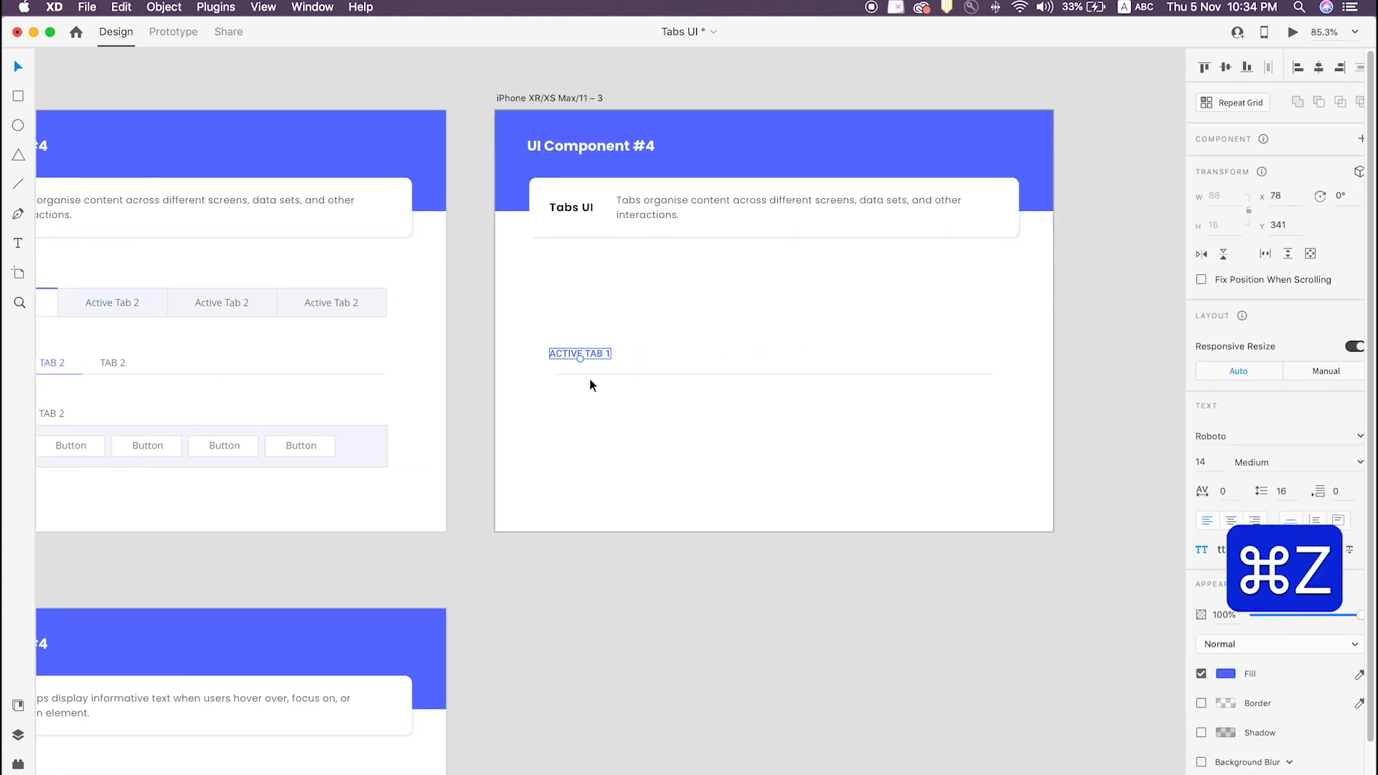
pyautogui.moveTo(579, 354); pyautogui.dragTo(609, 353)
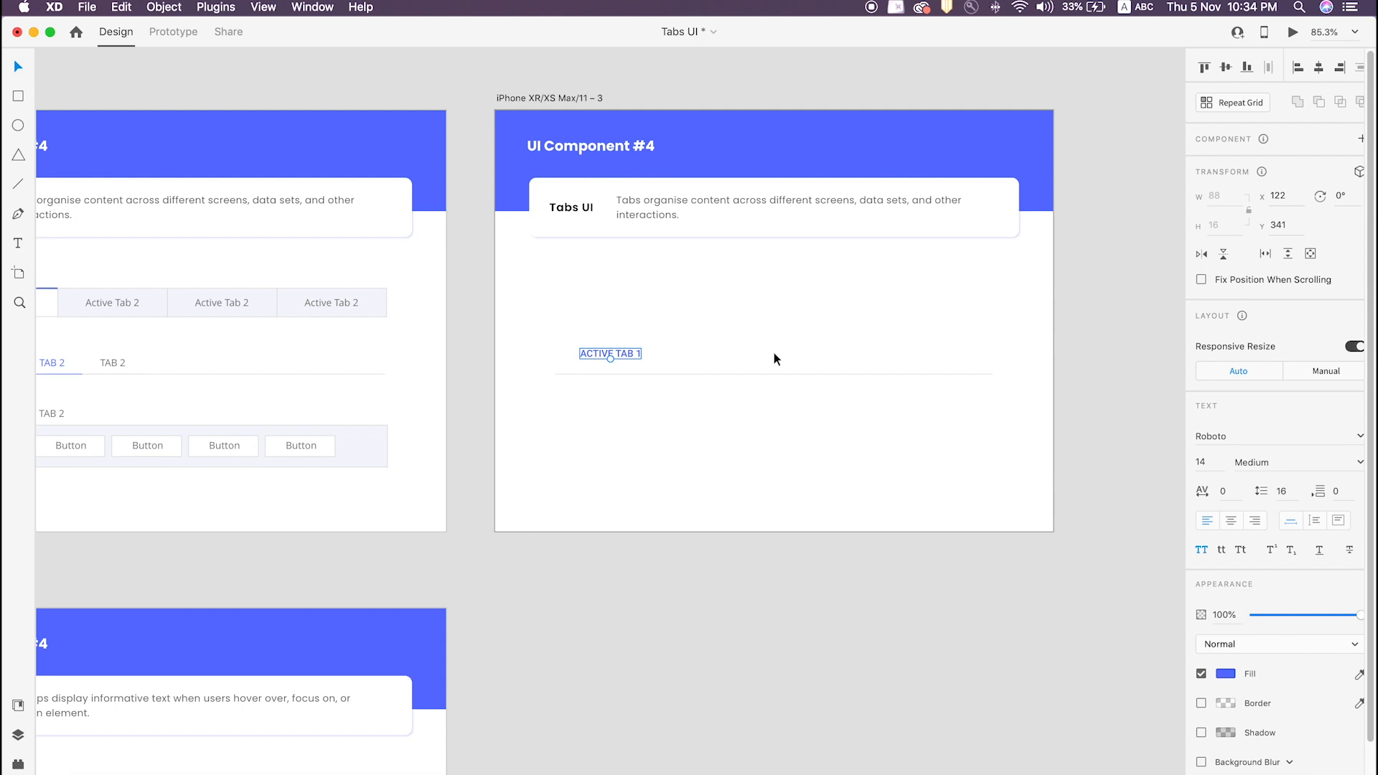
pyautogui.click(695, 354)
pyautogui.moveTo(618, 353); pyautogui.dragTo(638, 353)
pyautogui.click(680, 308)
pyautogui.press('space')
# Duplicate the ACTIVE TAB 1 label beside it at X 288 and set the copy's fill to grey #808080.
pyautogui.rightClick(617, 351)
pyautogui.click(724, 354)
pyautogui.moveTo(629, 353); pyautogui.dragTo(727, 354)
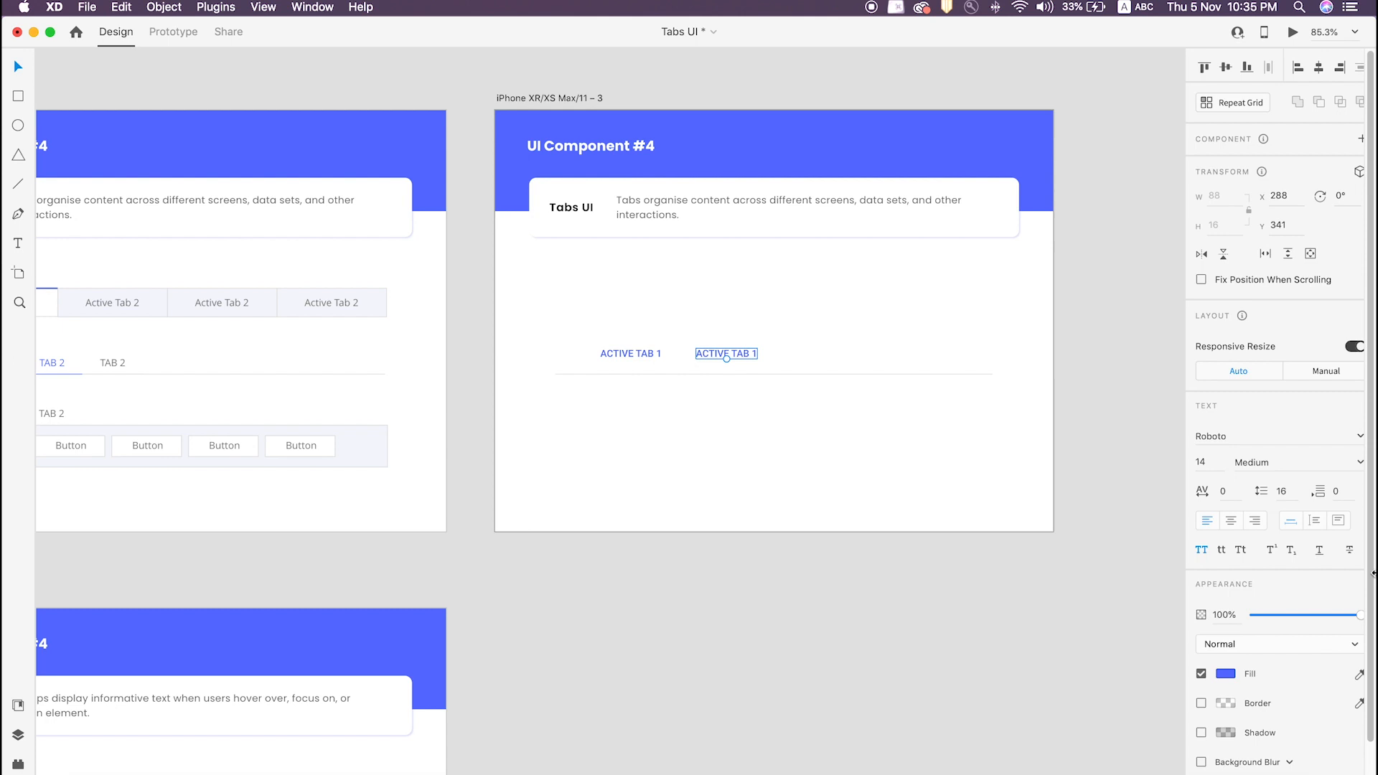
pyautogui.click(1224, 675)
pyautogui.moveTo(1059, 649); pyautogui.dragTo(1002, 650)
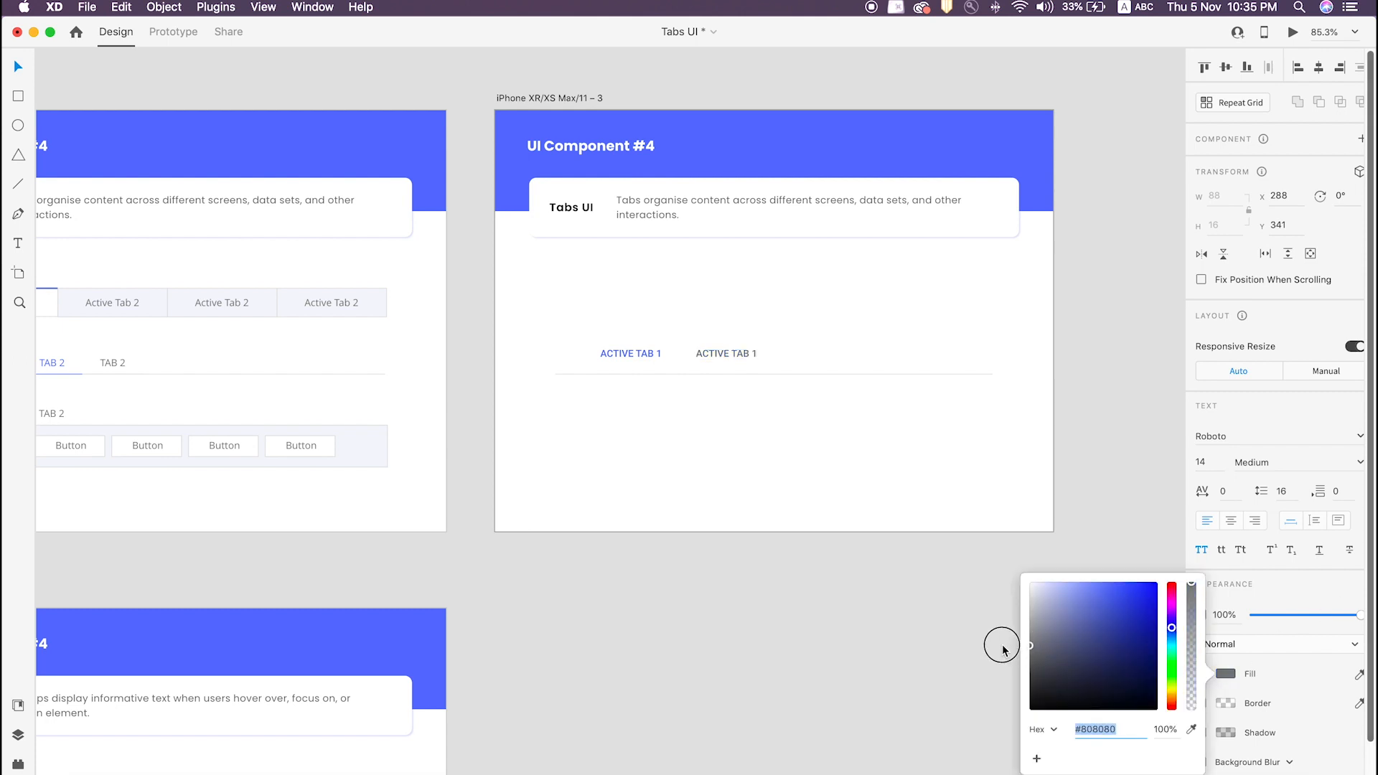
pyautogui.click(809, 625)
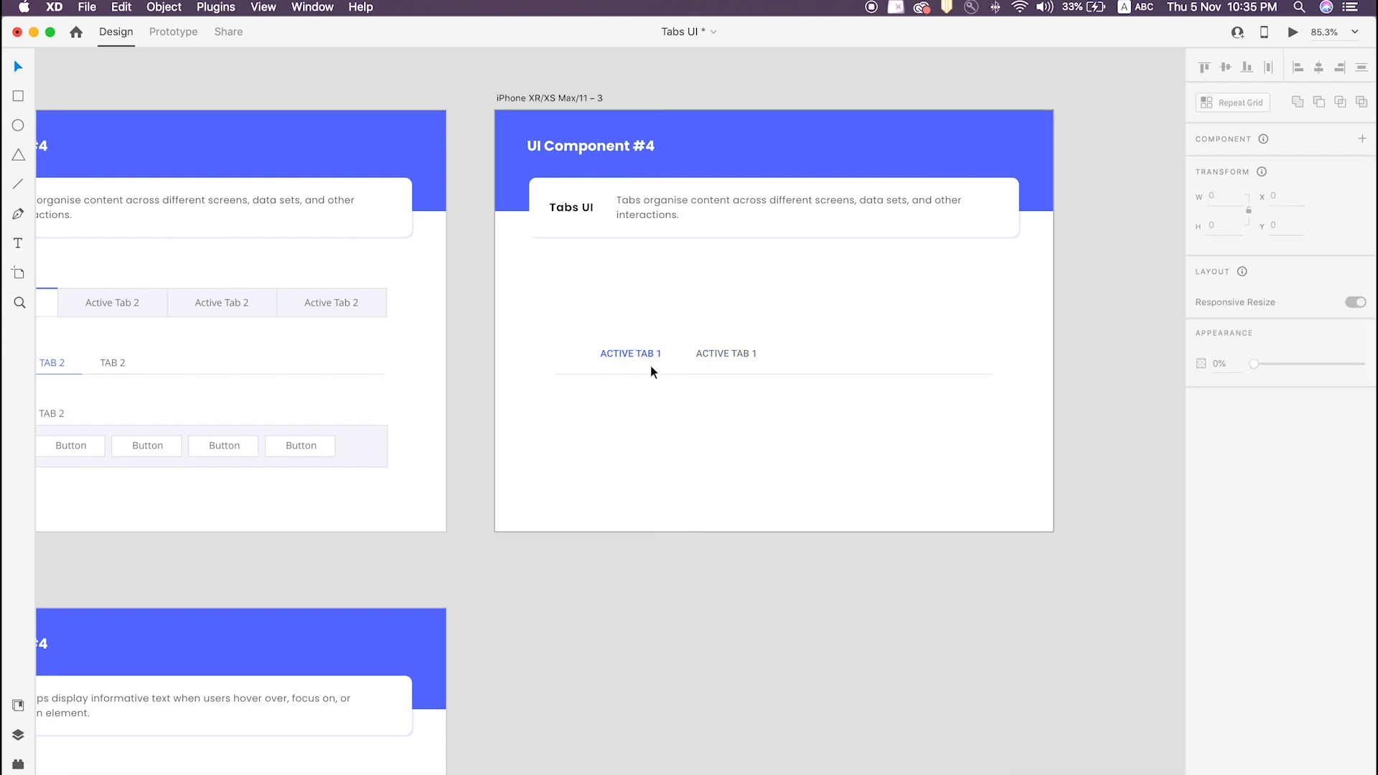
# Duplicate the divider line in place and change the copy's border color to dark blue.
pyautogui.hscroll(-5, 676, 553)
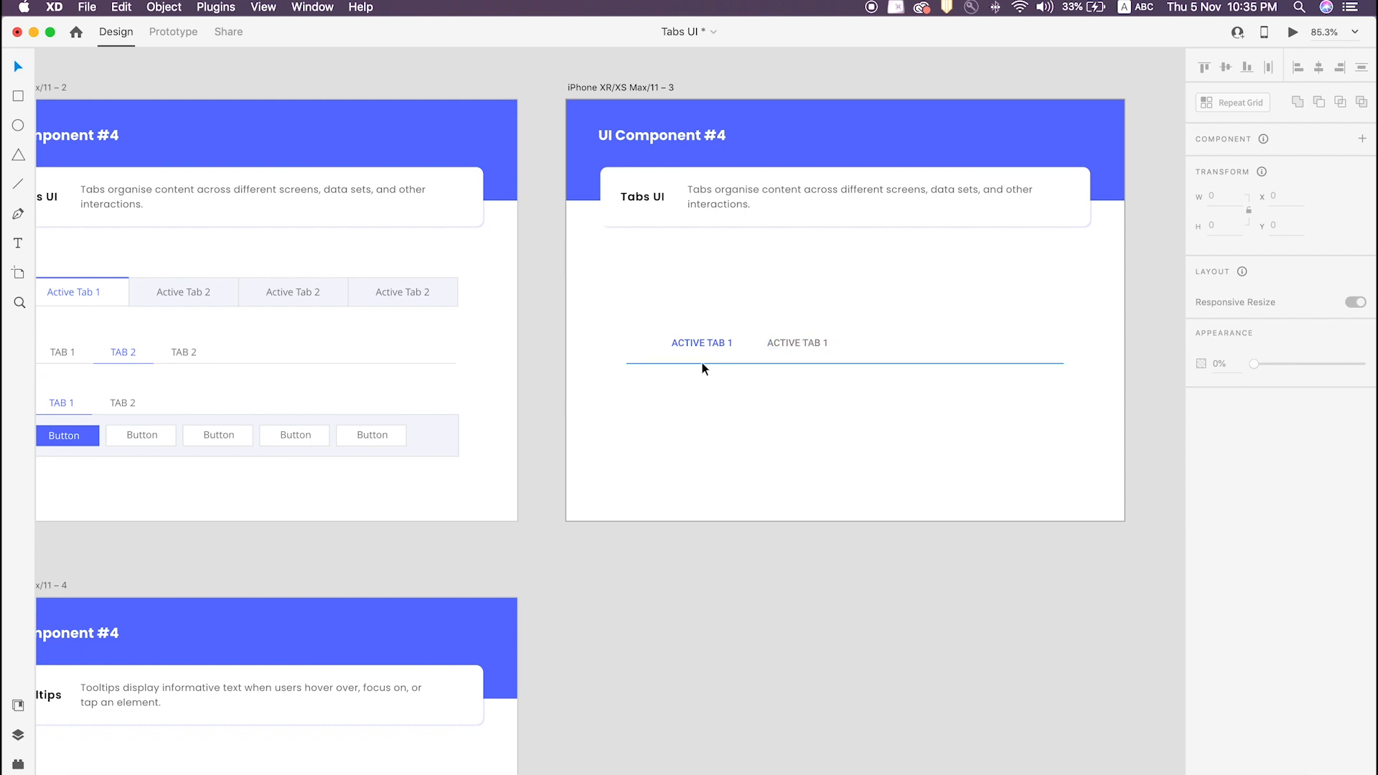
pyautogui.click(680, 363)
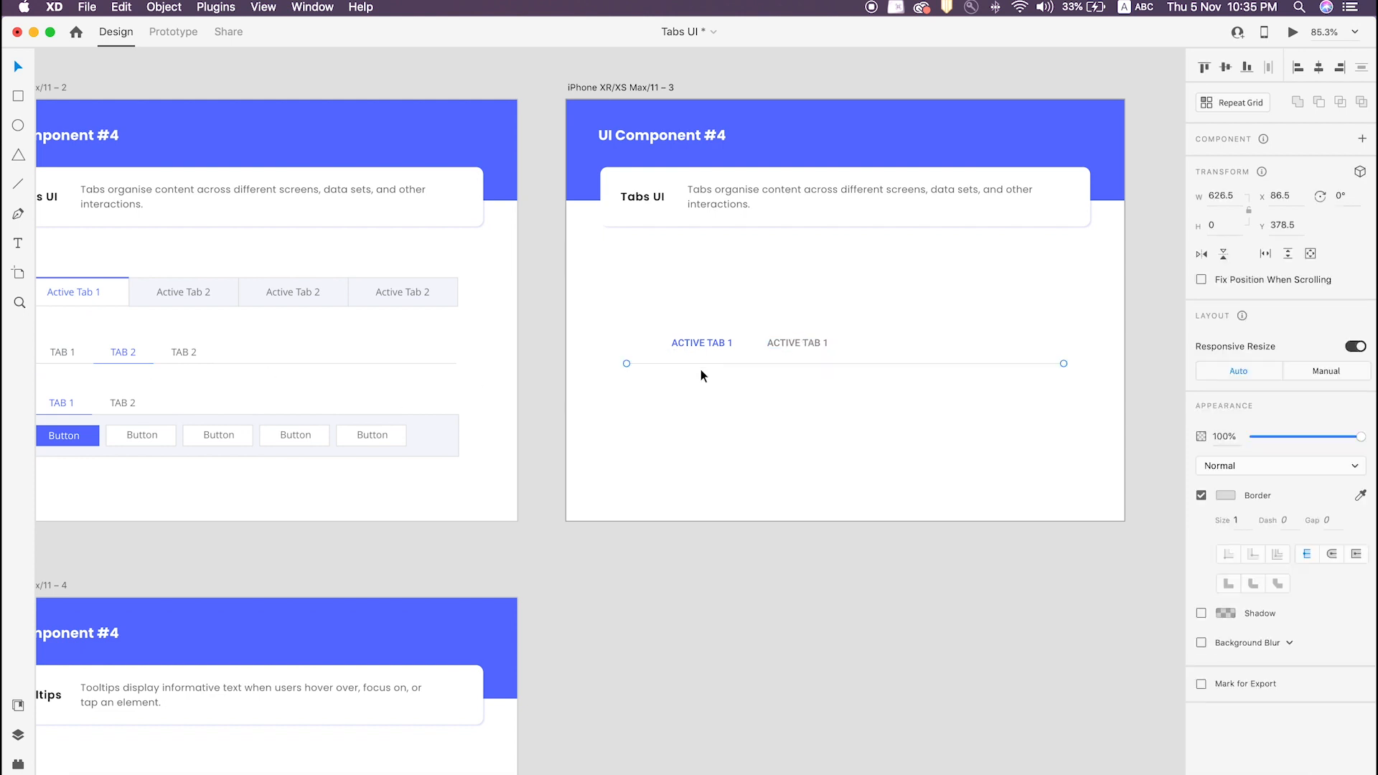
pyautogui.press('super+c')
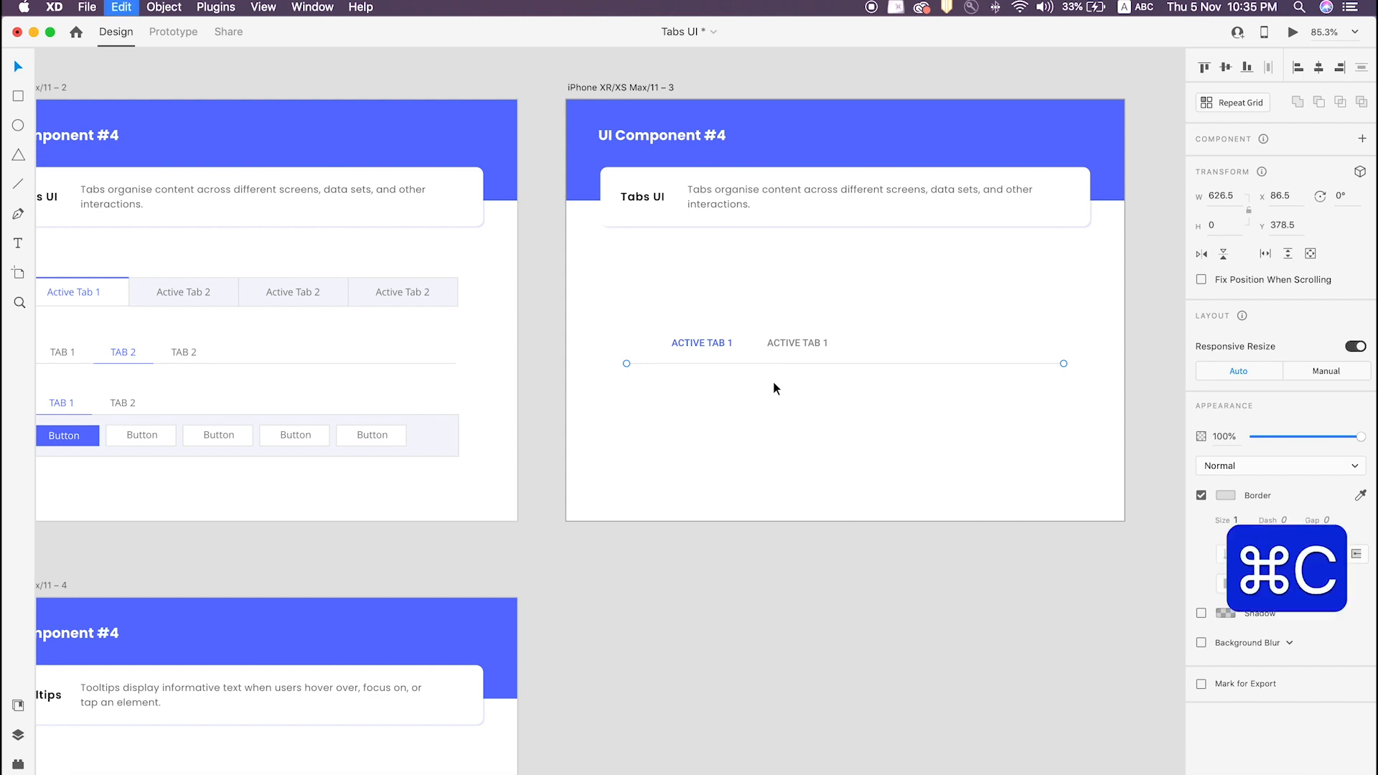
pyautogui.press('super+v')
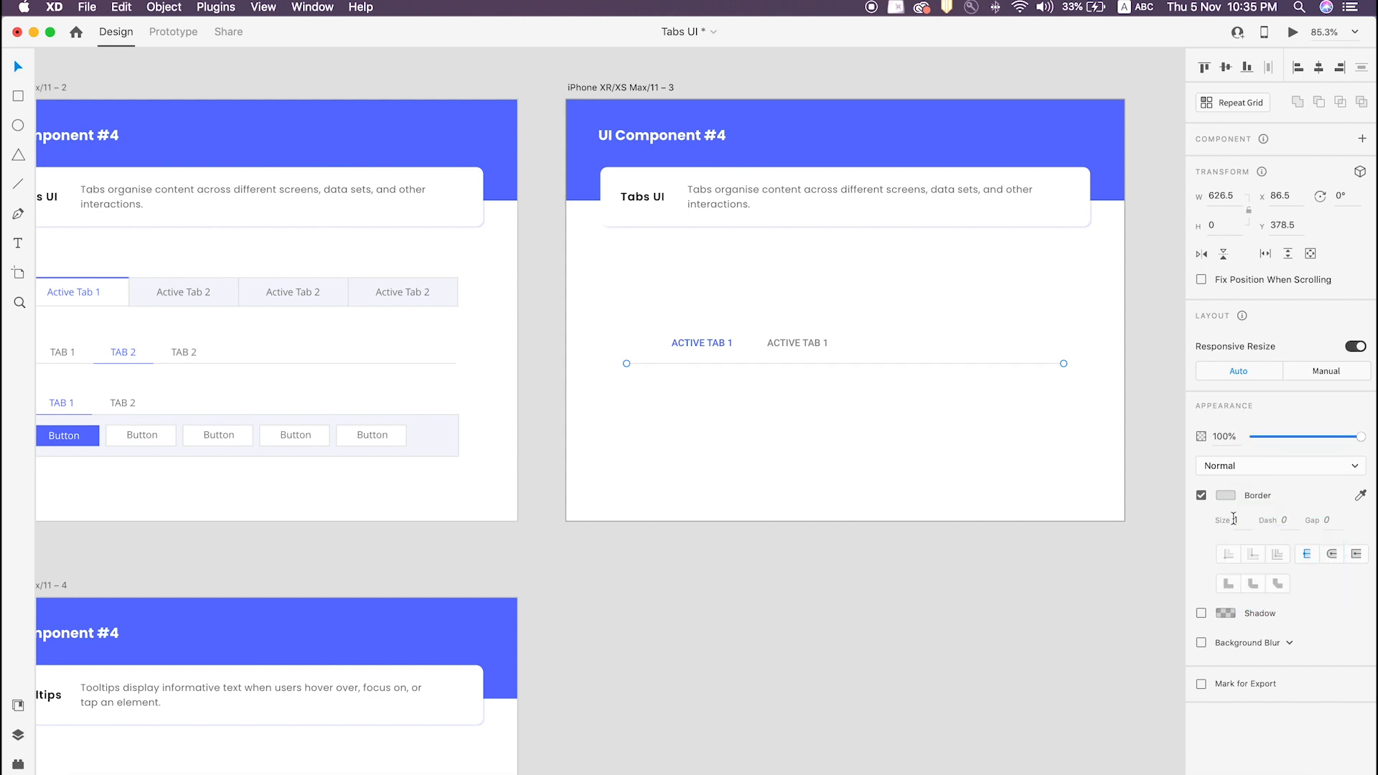
pyautogui.click(1225, 495)
pyautogui.moveTo(1138, 461); pyautogui.dragTo(1155, 437)
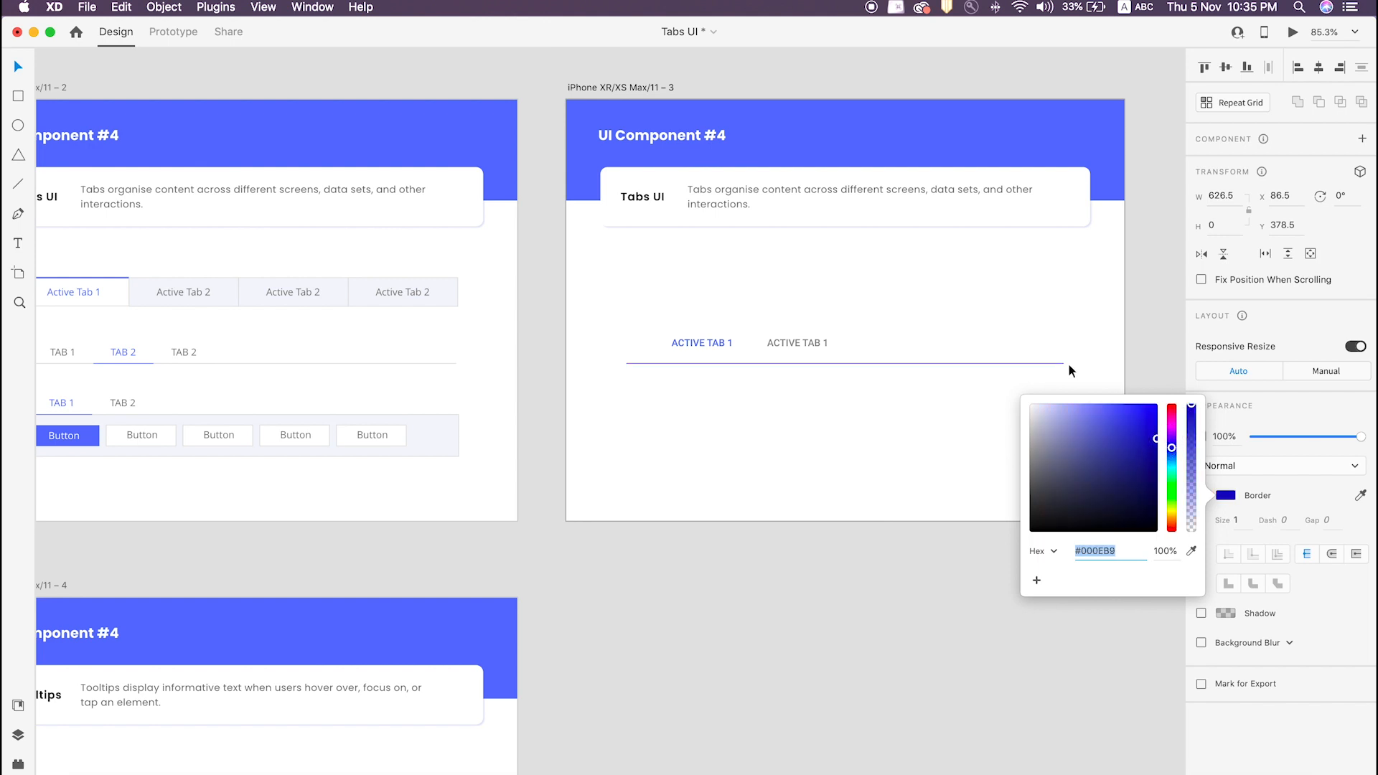
# Shorten the blue line so it extends only slightly past both sides of the ACTIVE TAB 1 label.
pyautogui.press('a')
pyautogui.press('v')
pyautogui.moveTo(1063, 364); pyautogui.dragTo(707, 366)
pyautogui.click(700, 403)
pyautogui.click(640, 326)
# Draw a 24 × 24 square directly against the left side of the ACTIVE TAB 1 label as a spacing guide.
pyautogui.press('z')
pyautogui.press('z')
pyautogui.click(714, 335)
pyautogui.press('v')
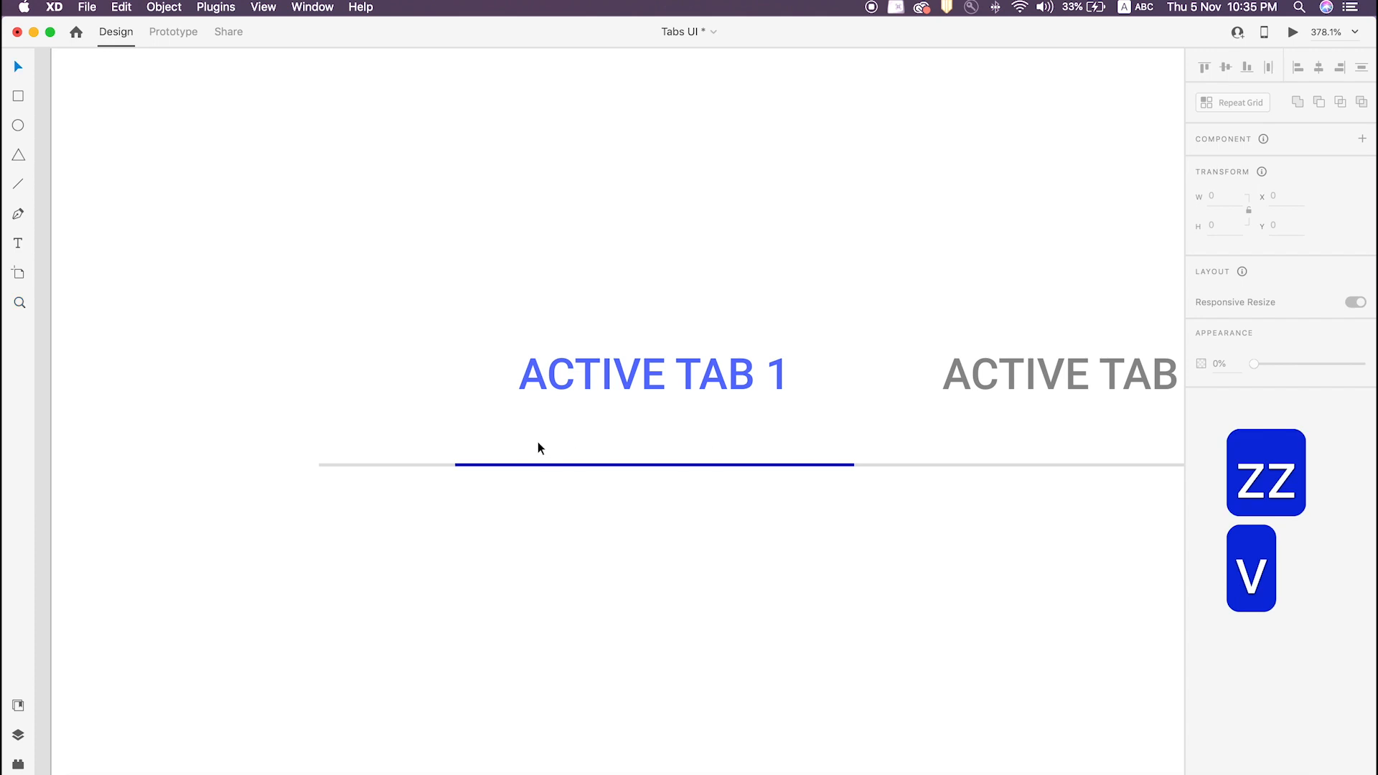
pyautogui.click(522, 380)
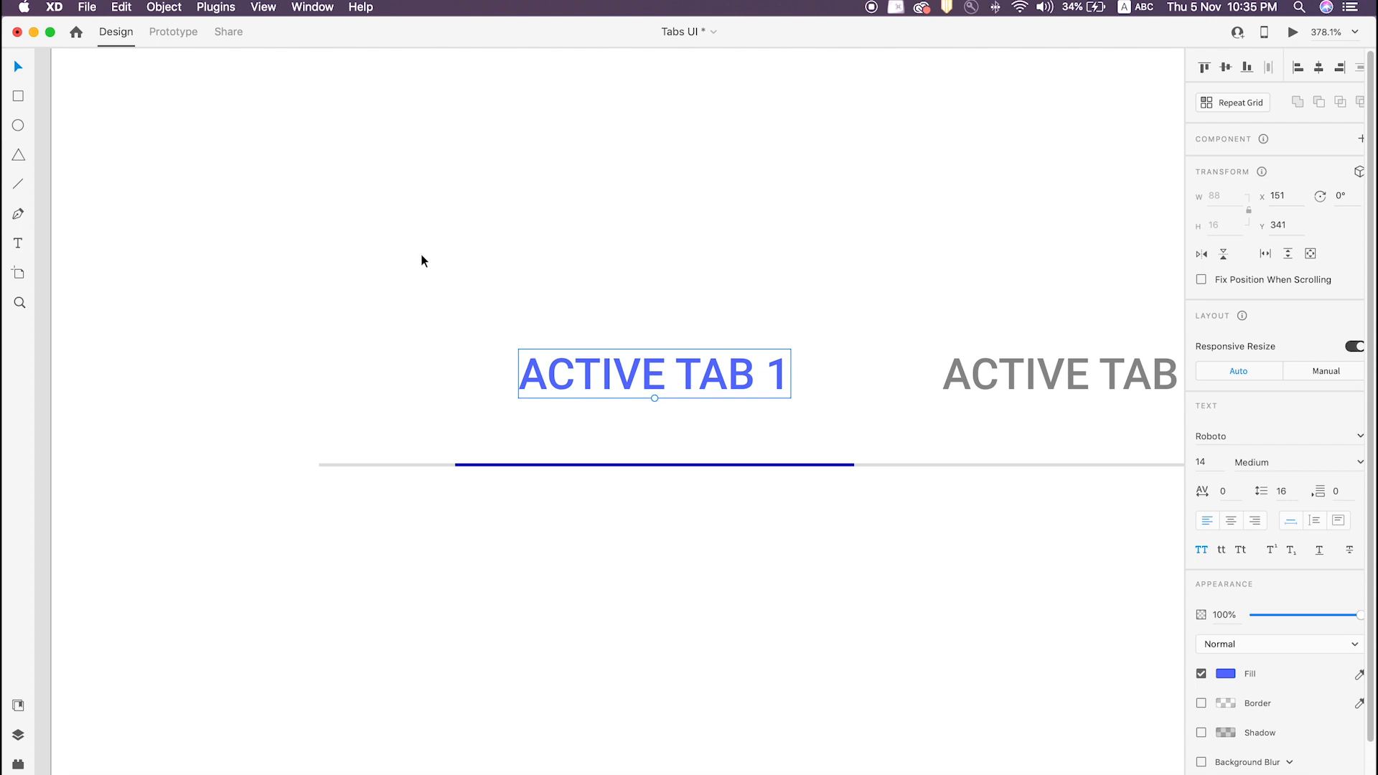
pyautogui.click(267, 208)
pyautogui.click(533, 379)
pyautogui.click(18, 106)
pyautogui.moveTo(443, 343); pyautogui.dragTo(538, 421)
# Copy the 24 × 24 spacing square to the right side of the ACTIVE TAB 1 label at X 239.
pyautogui.press('v')
pyautogui.moveTo(471, 377); pyautogui.dragTo(809, 376)
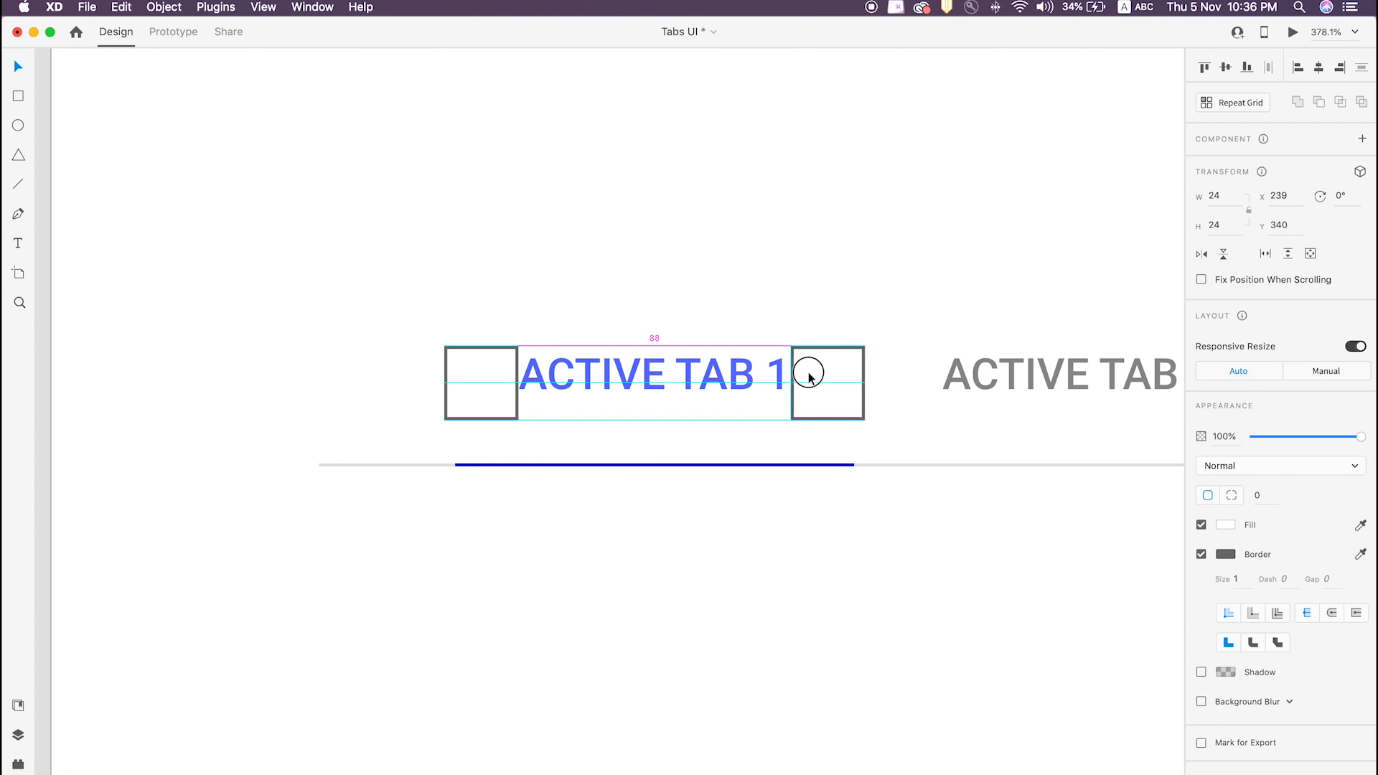
pyautogui.click(703, 372)
pyautogui.click(501, 376)
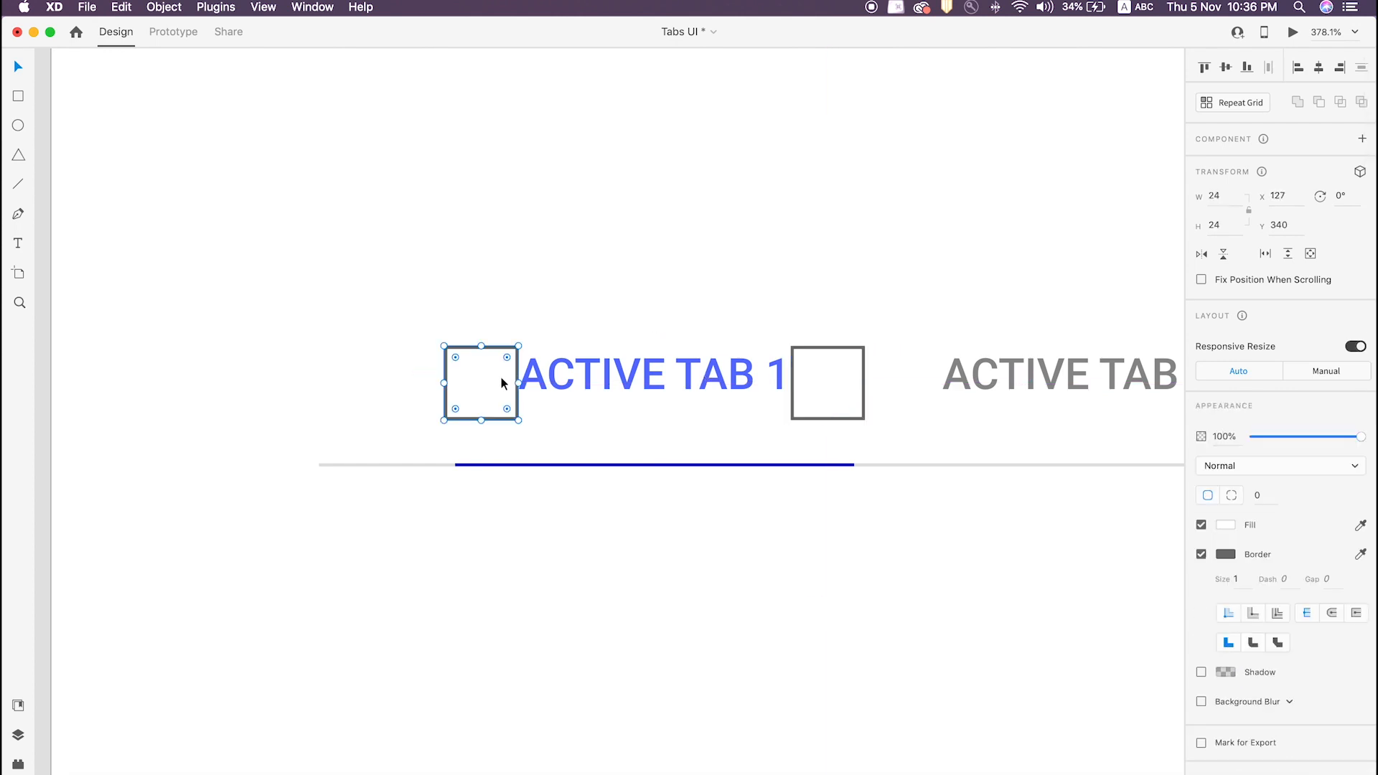
pyautogui.click(821, 386)
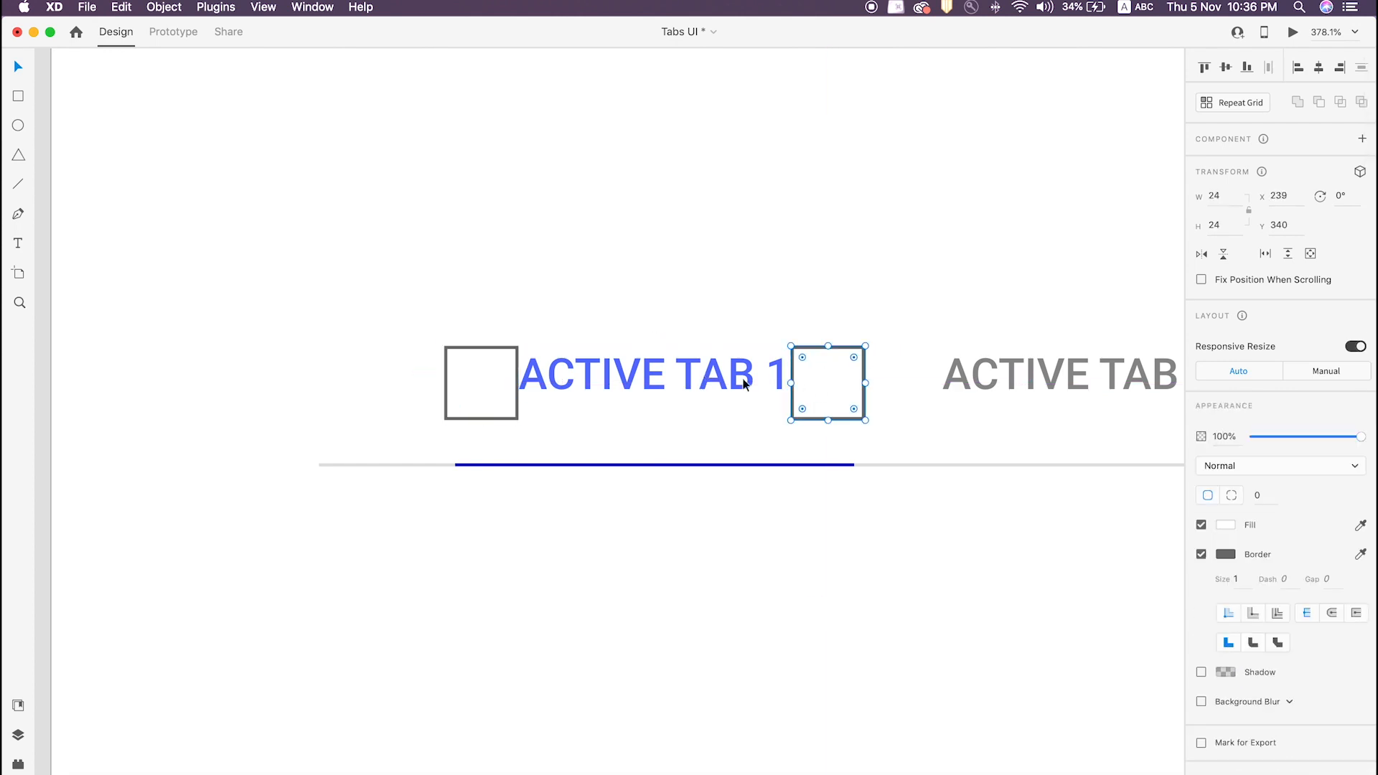
# Extend both ends of the blue line to the squares' outer edges, making it 136 wide.
pyautogui.click(477, 466)
pyautogui.moveTo(475, 464); pyautogui.dragTo(460, 468)
pyautogui.moveTo(846, 465); pyautogui.dragTo(867, 465)
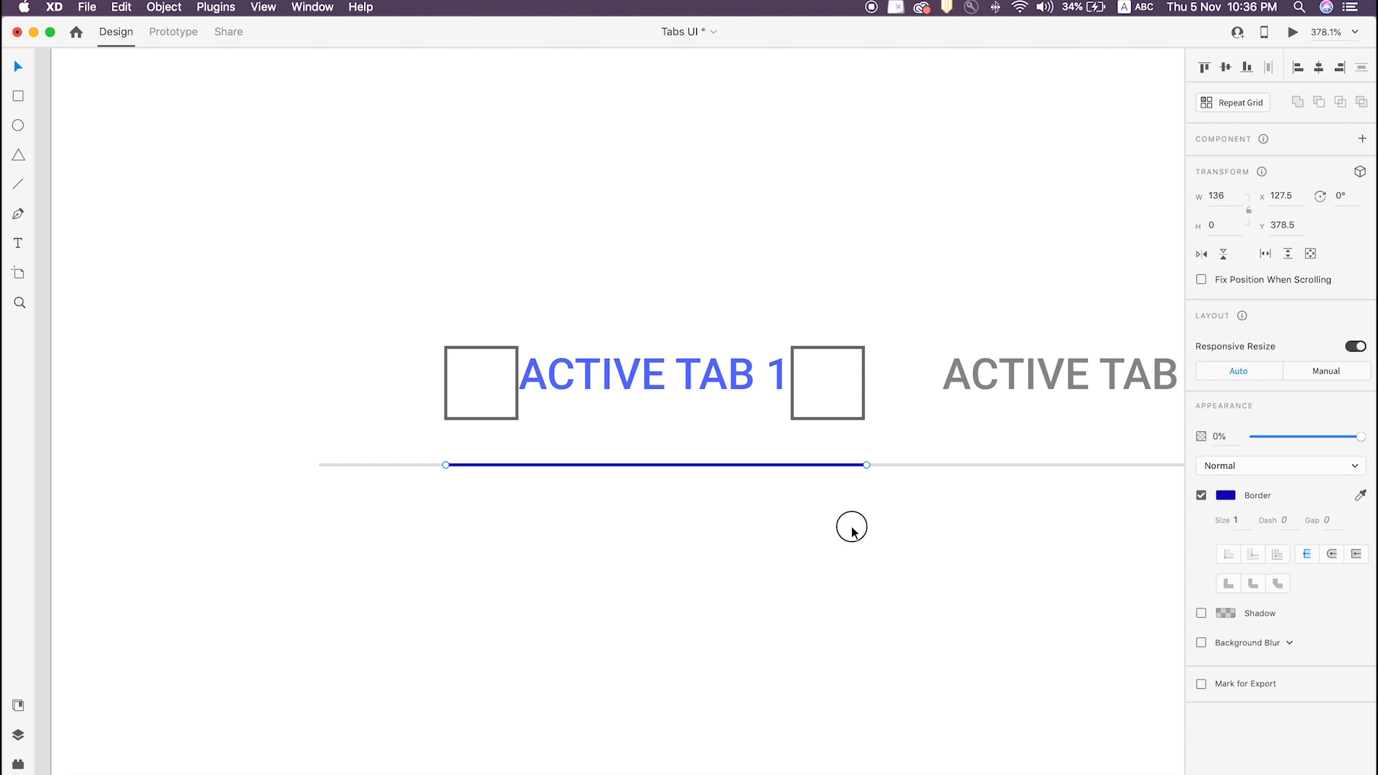
# Delete the grey ACTIVE TAB label beside the spaced blue ACTIVE TAB 1 label.
pyautogui.click(806, 390)
pyautogui.keyDown('shift'); pyautogui.click(478, 380); pyautogui.keyUp('shift')
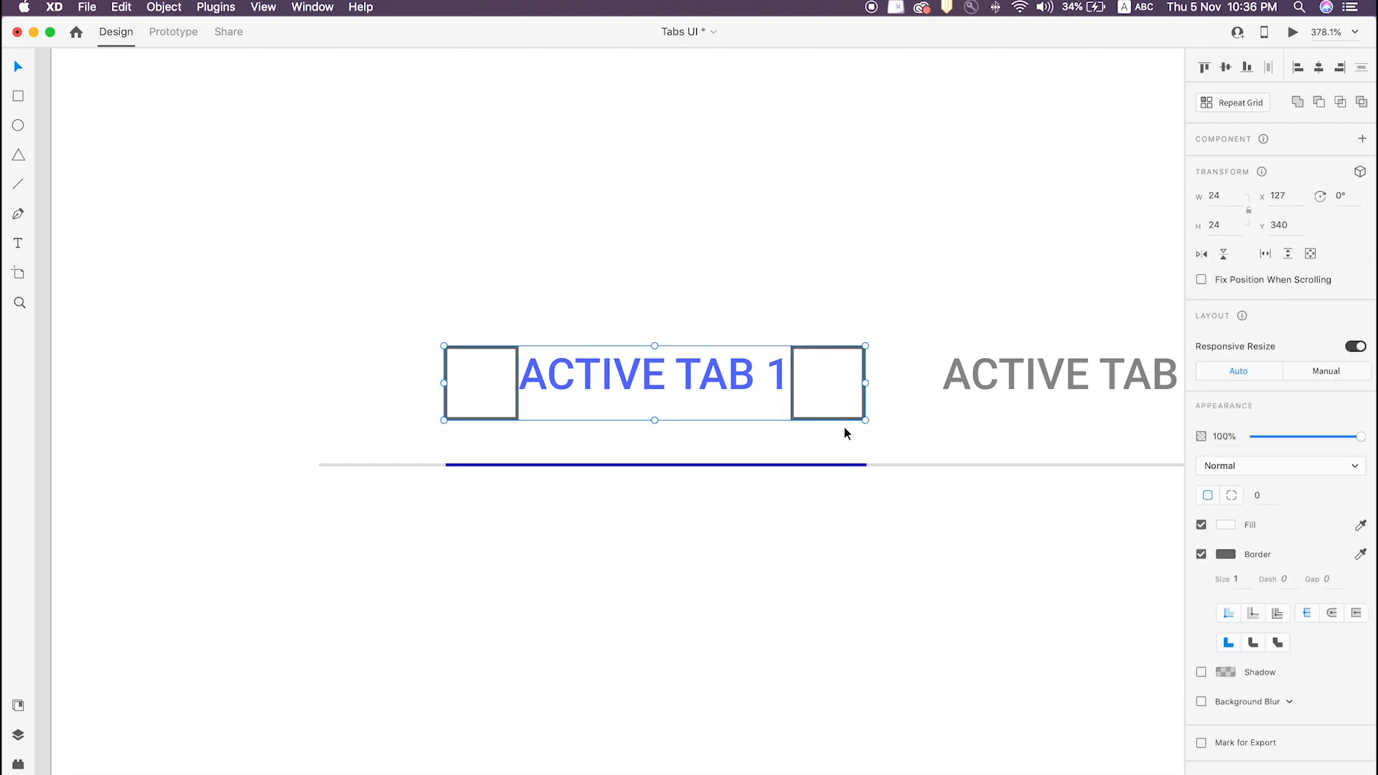
pyautogui.click(984, 370)
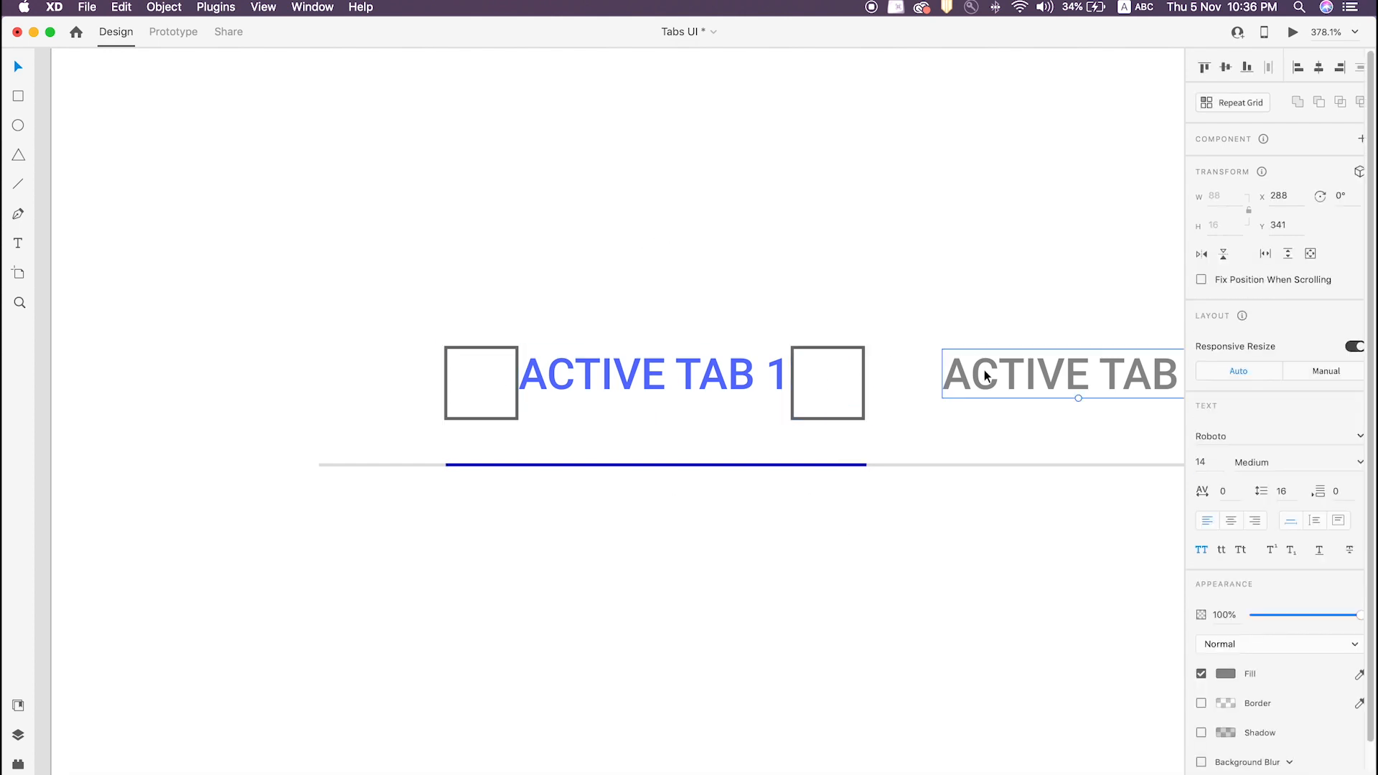
pyautogui.press('BackSpace')
# Group the ACTIVE TAB 1 label with both spacing squares and its blue underline, excluding the long grey base line.
pyautogui.scroll(-5, 984, 369)
pyautogui.moveTo(938, 486); pyautogui.dragTo(692, 302)
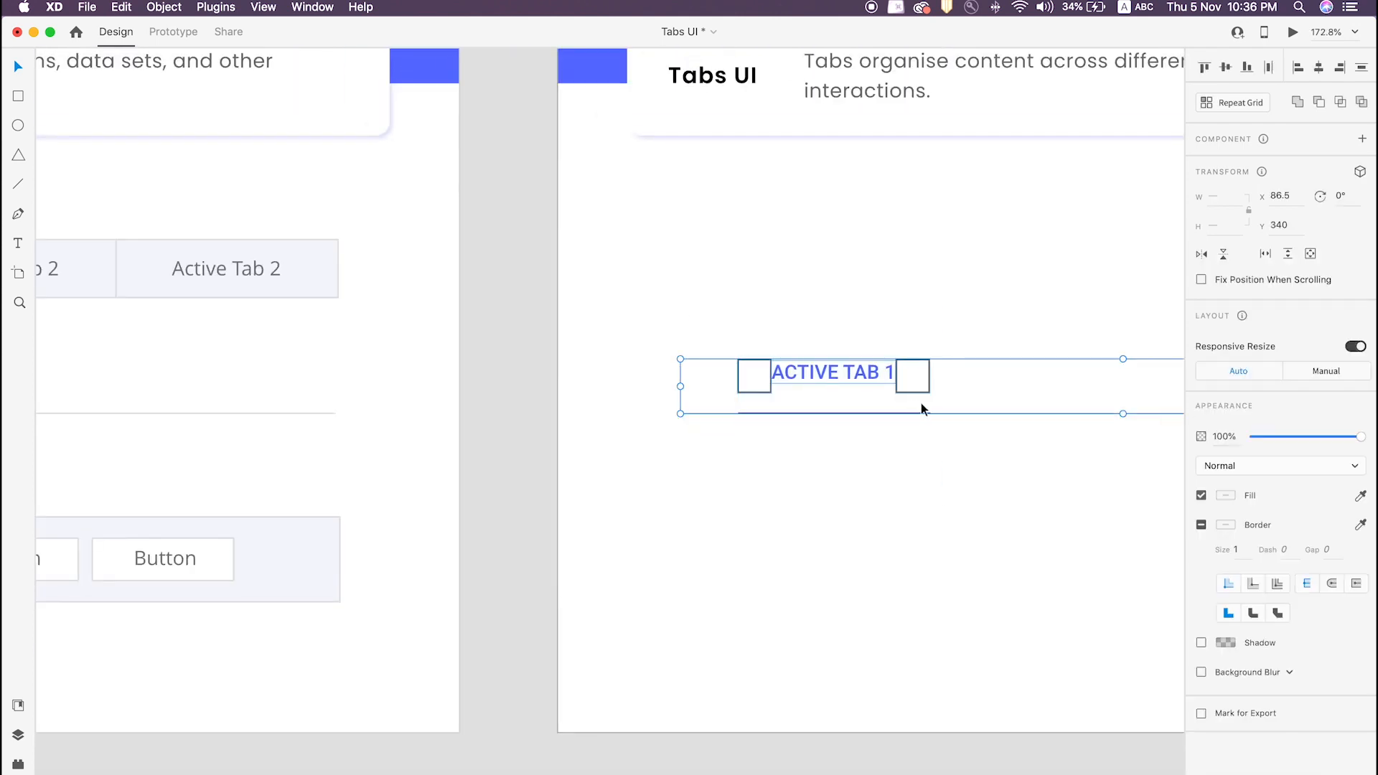
pyautogui.keyDown('shift'); pyautogui.click(968, 415); pyautogui.keyUp('shift')
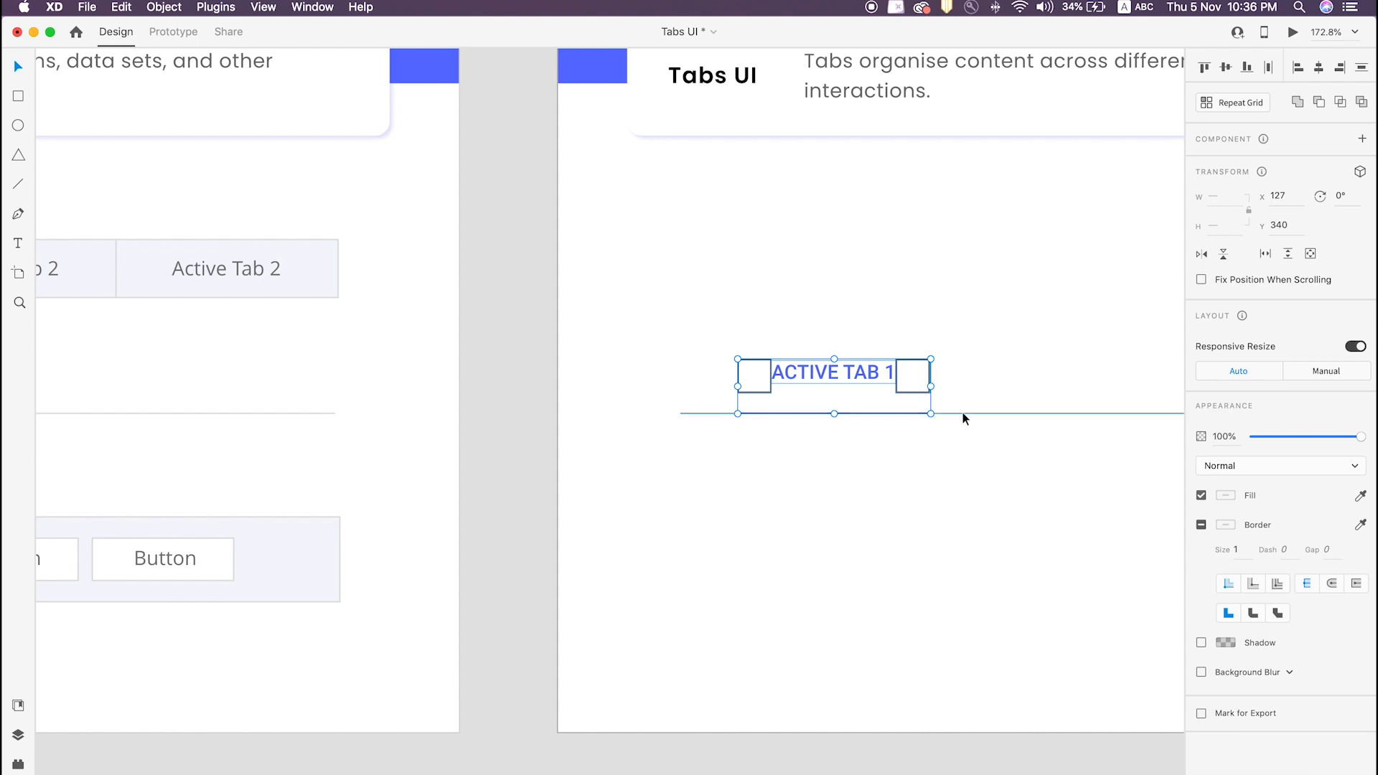
pyautogui.press('cmd+g')
# Turn the grouped tab into a horizontal repeat grid with 0 spacing between copies, extended to about 548.5 wide.
pyautogui.press('space')
pyautogui.moveTo(1044, 376); pyautogui.dragTo(808, 369)
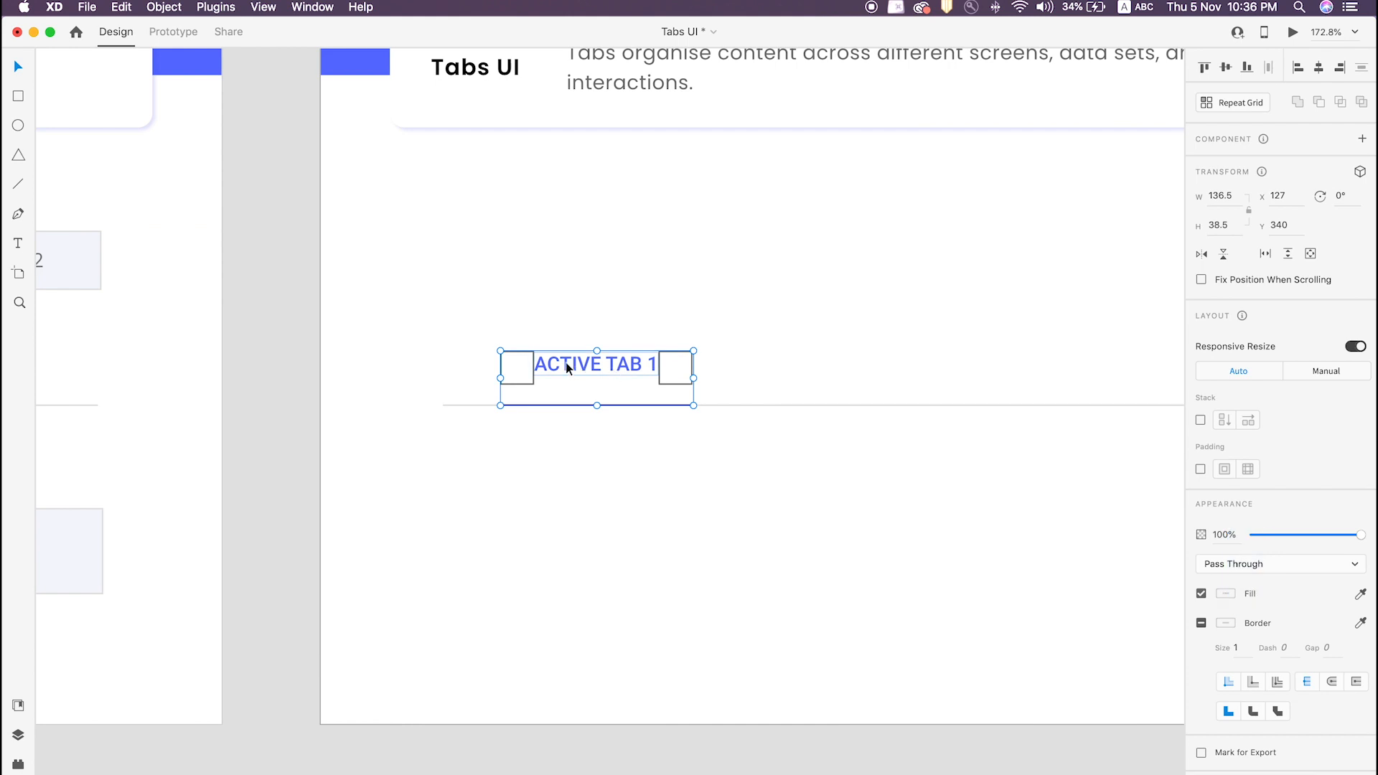
pyautogui.press('cmd+z')
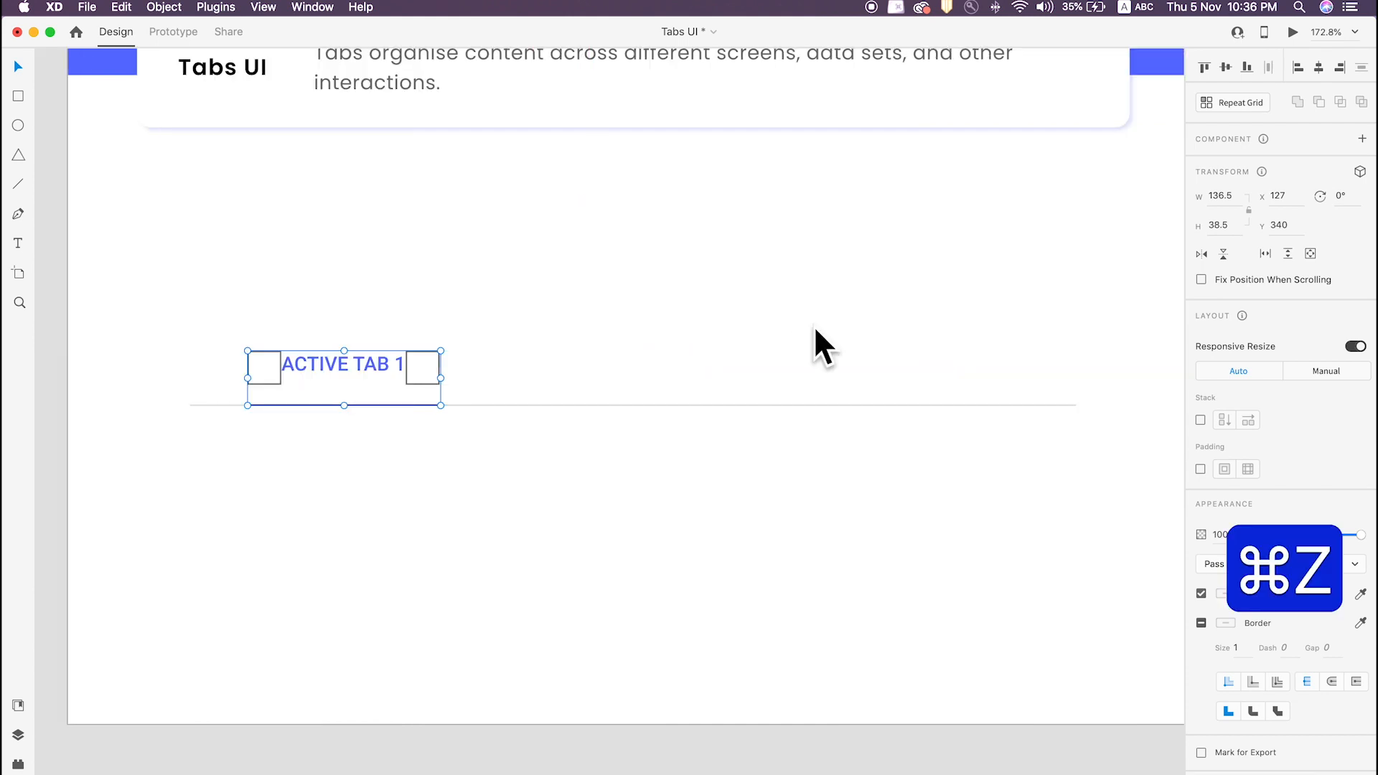
pyautogui.click(1220, 101)
pyautogui.moveTo(440, 384); pyautogui.dragTo(1072, 383)
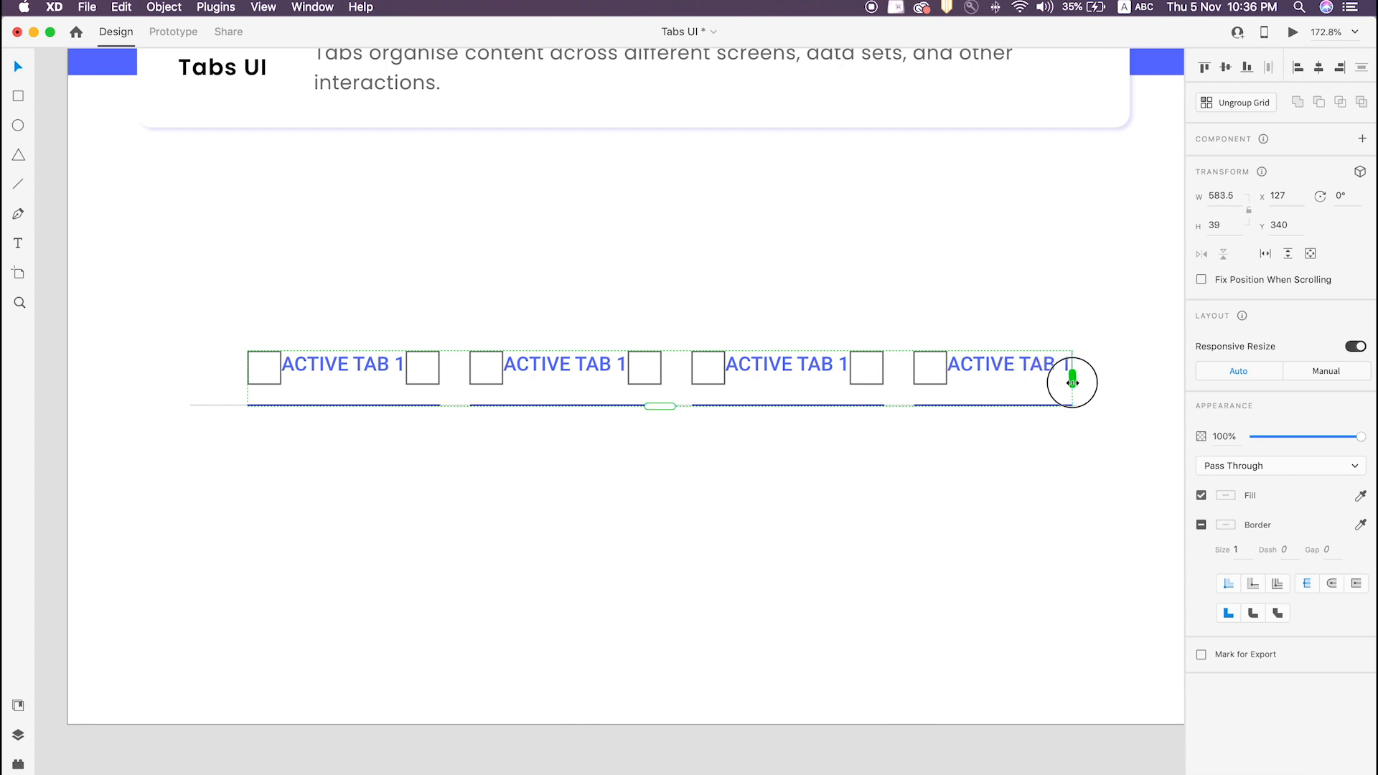
pyautogui.moveTo(452, 376); pyautogui.dragTo(424, 417)
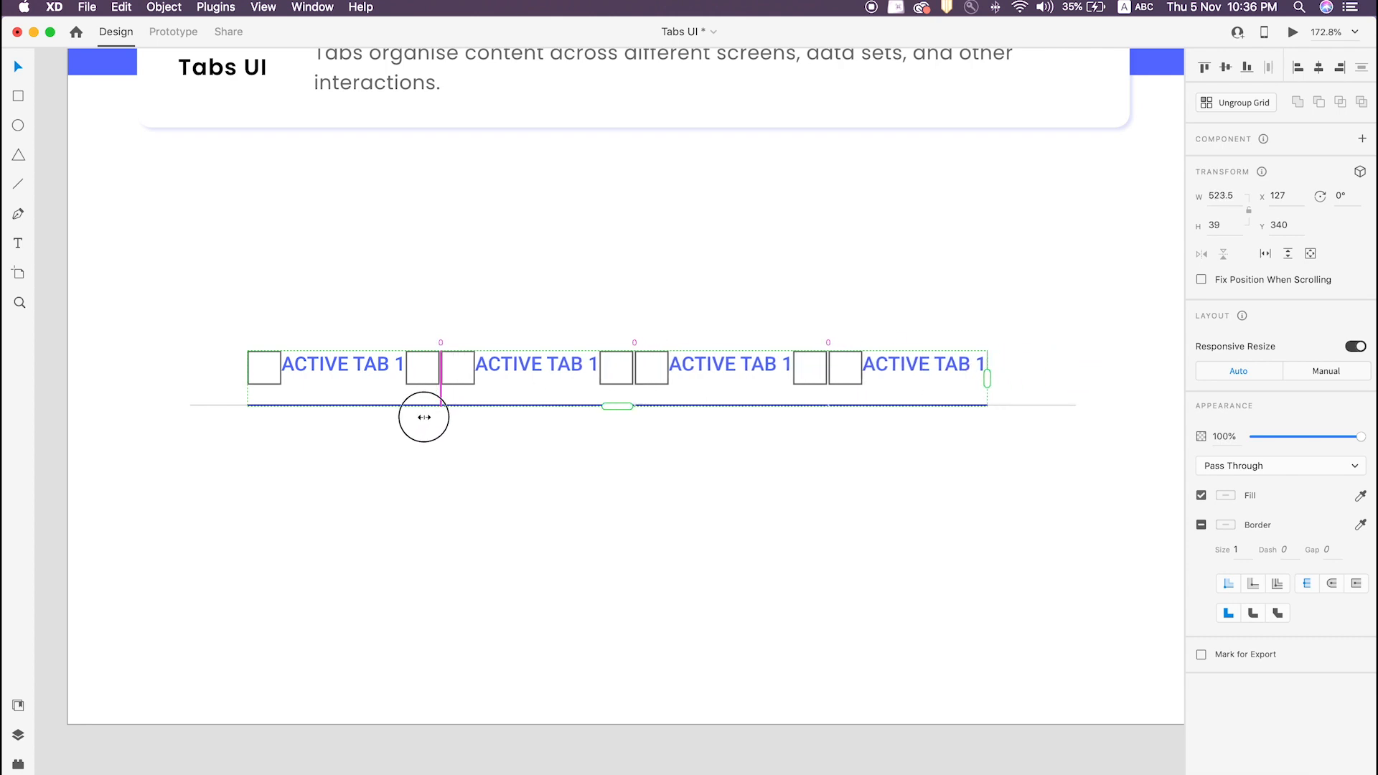
pyautogui.moveTo(987, 378); pyautogui.dragTo(1023, 382)
# Ungroup the repeat grid and delete the surplus fifth tab that overhangs the artboard's edge.
pyautogui.rightClick(652, 349)
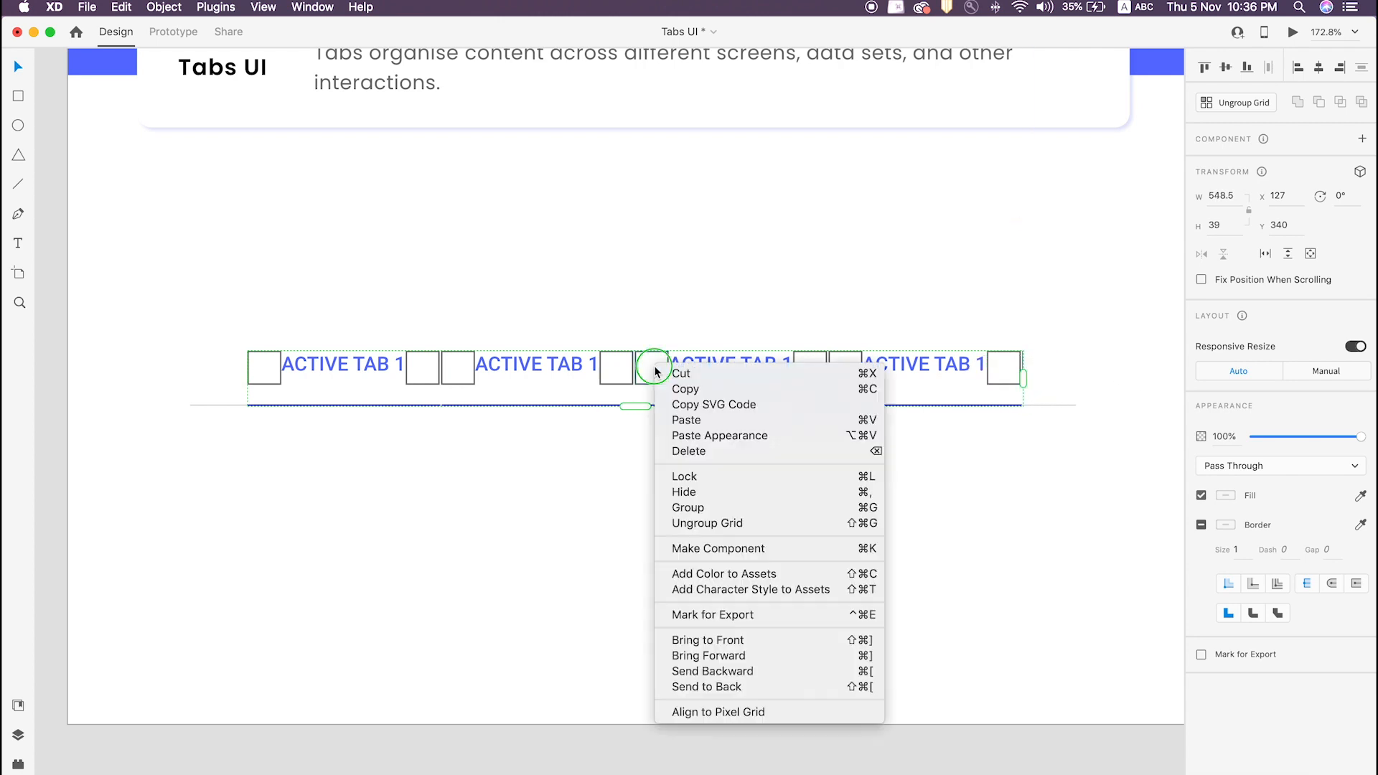
pyautogui.click(706, 524)
pyautogui.click(950, 516)
pyautogui.hscroll(5, 949, 510)
pyautogui.click(867, 375)
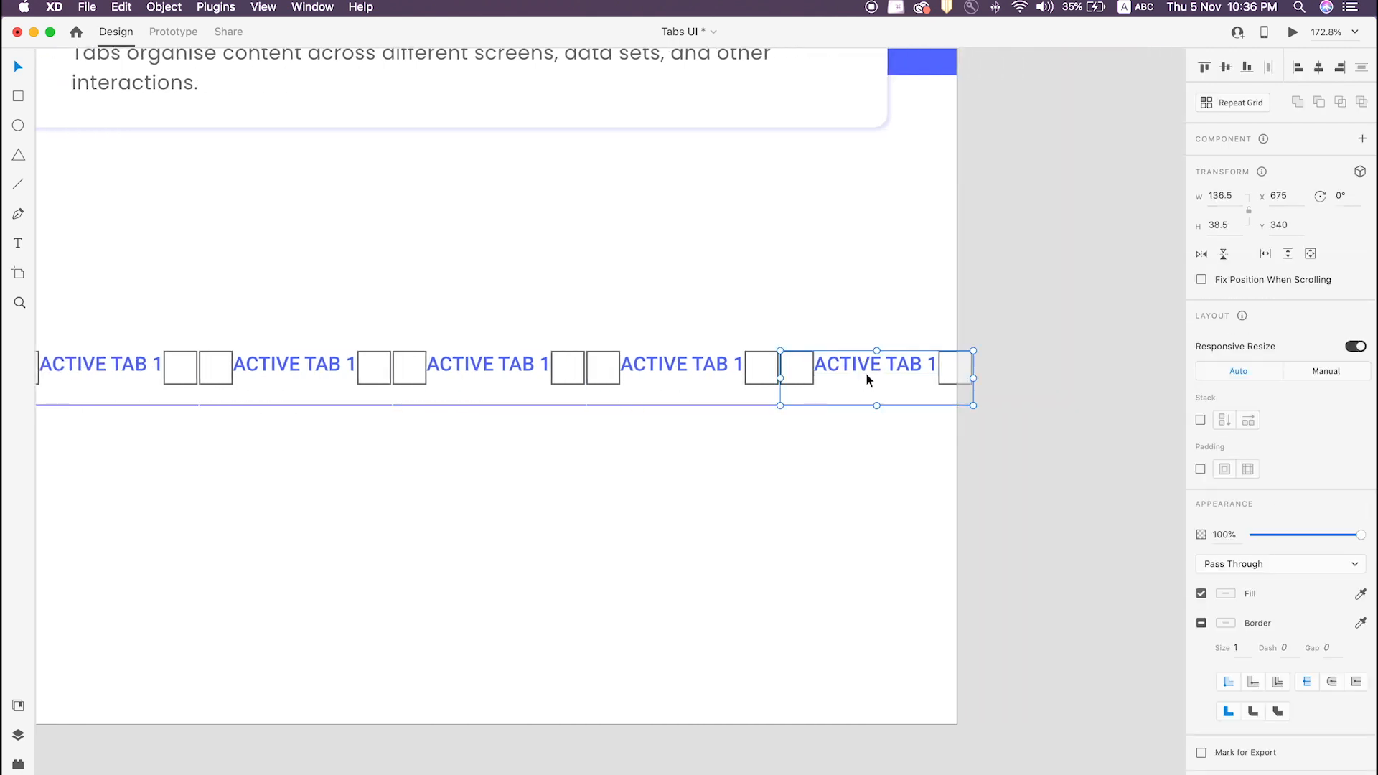
pyautogui.press('BackSpace')
pyautogui.hscroll(-4, 539, 477)
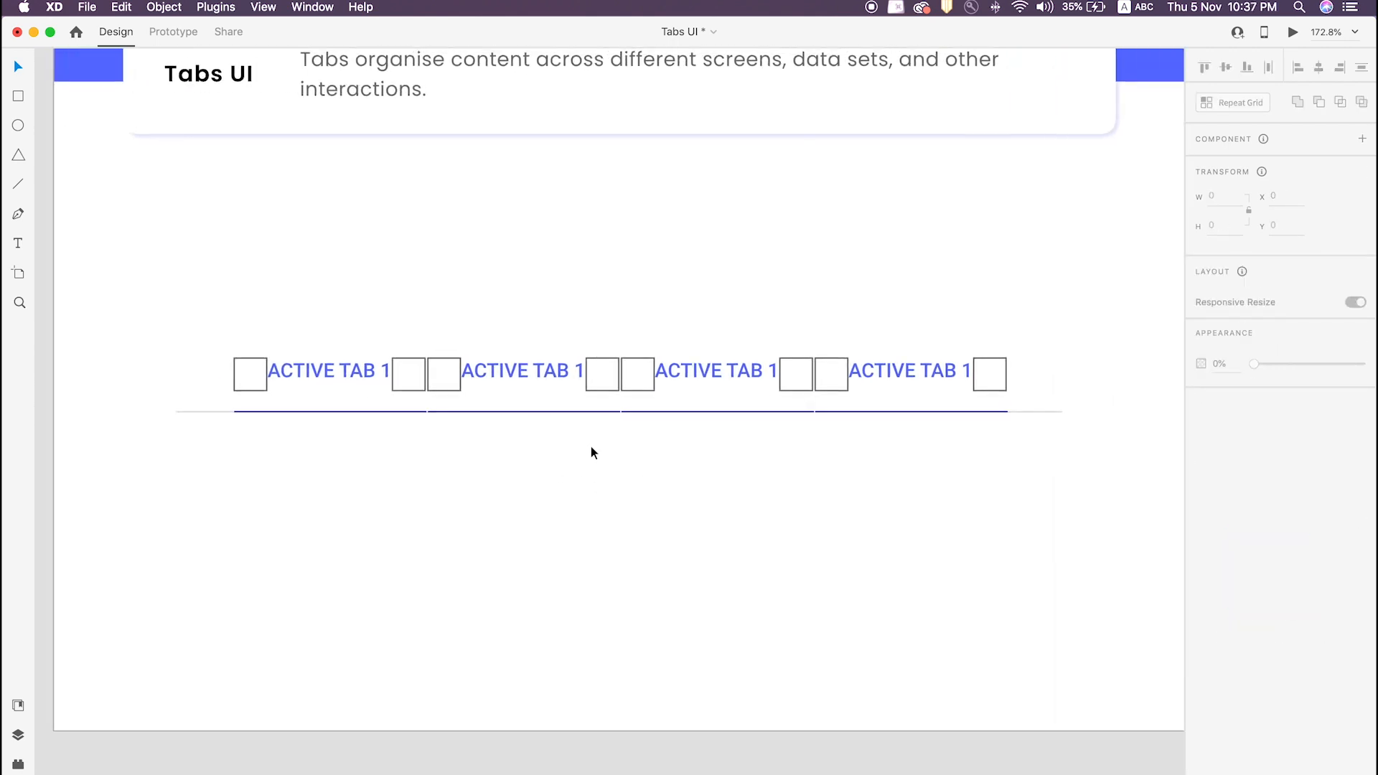
# Delete all the spacing squares from the four tabs, keeping only their labels and underlines.
pyautogui.click(561, 412)
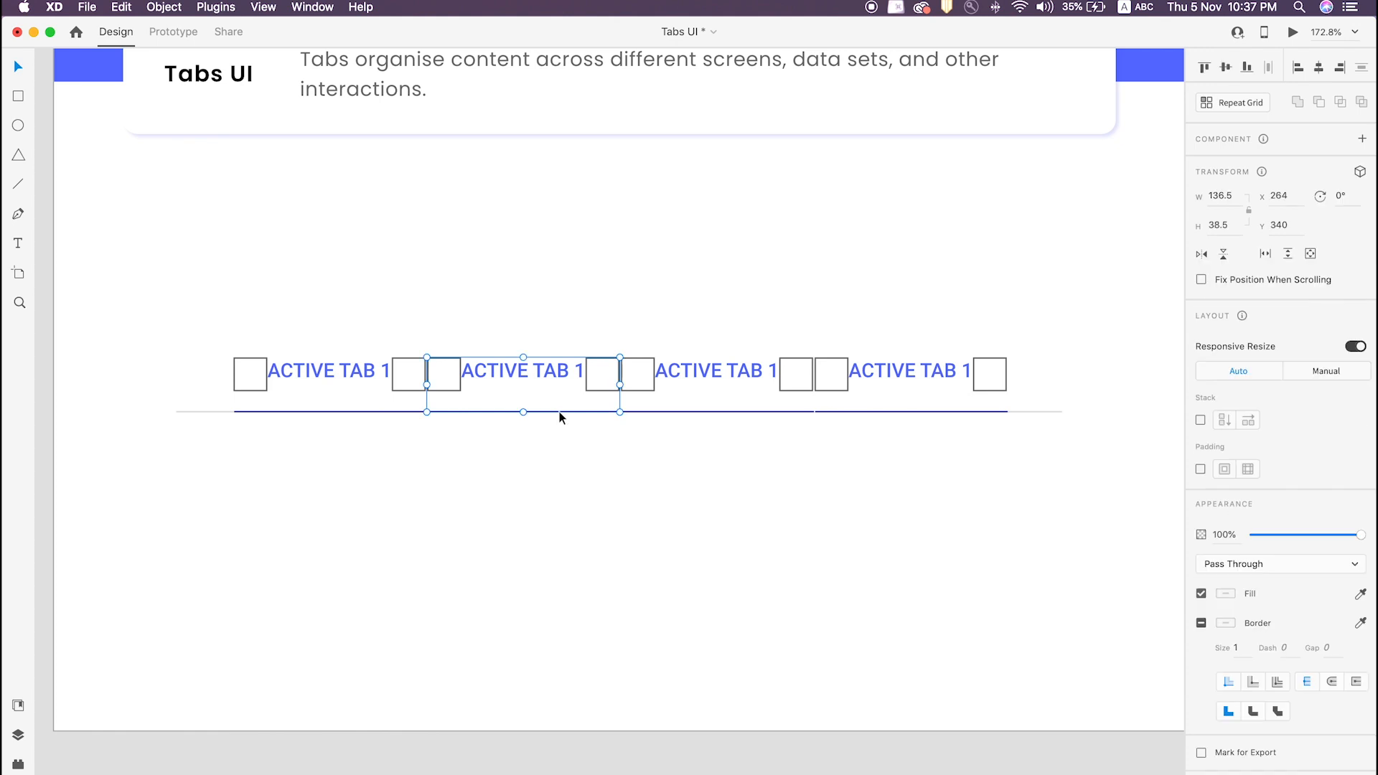
pyautogui.doubleClick(595, 391)
pyautogui.press('BackSpace')
pyautogui.doubleClick(637, 362)
pyautogui.press('BackSpace')
pyautogui.doubleClick(797, 364)
pyautogui.press('BackSpace')
pyautogui.doubleClick(833, 366)
pyautogui.press('BackSpace')
pyautogui.doubleClick(989, 364)
pyautogui.press('BackSpace')
pyautogui.doubleClick(415, 363)
pyautogui.press('BackSpace')
pyautogui.doubleClick(449, 362)
pyautogui.press('BackSpace')
pyautogui.doubleClick(249, 361)
pyautogui.press('BackSpace')
pyautogui.click(294, 308)
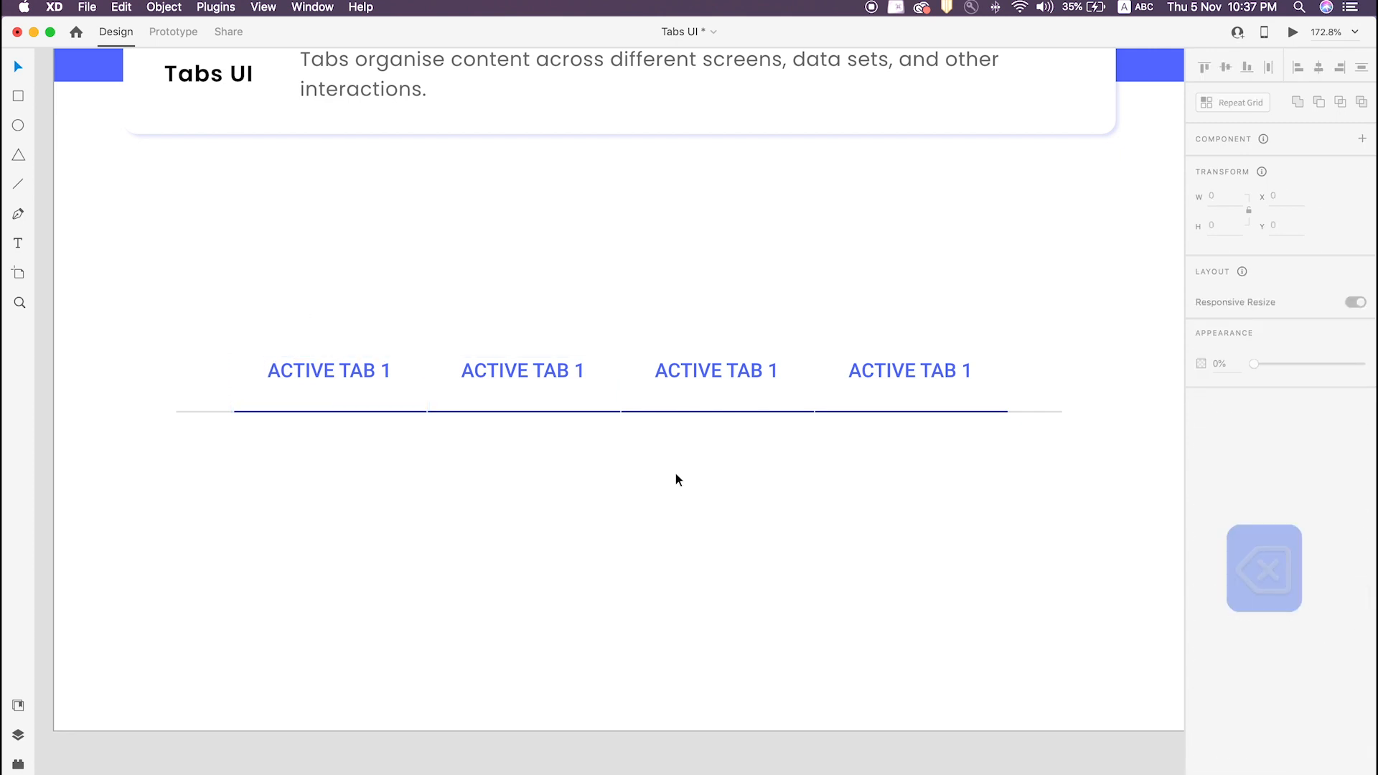
# Recolour the second tab's underline to #D9D9D9, sampled from the grey base line.
pyautogui.doubleClick(484, 413)
pyautogui.click(1226, 478)
pyautogui.moveTo(1045, 421); pyautogui.dragTo(1009, 410)
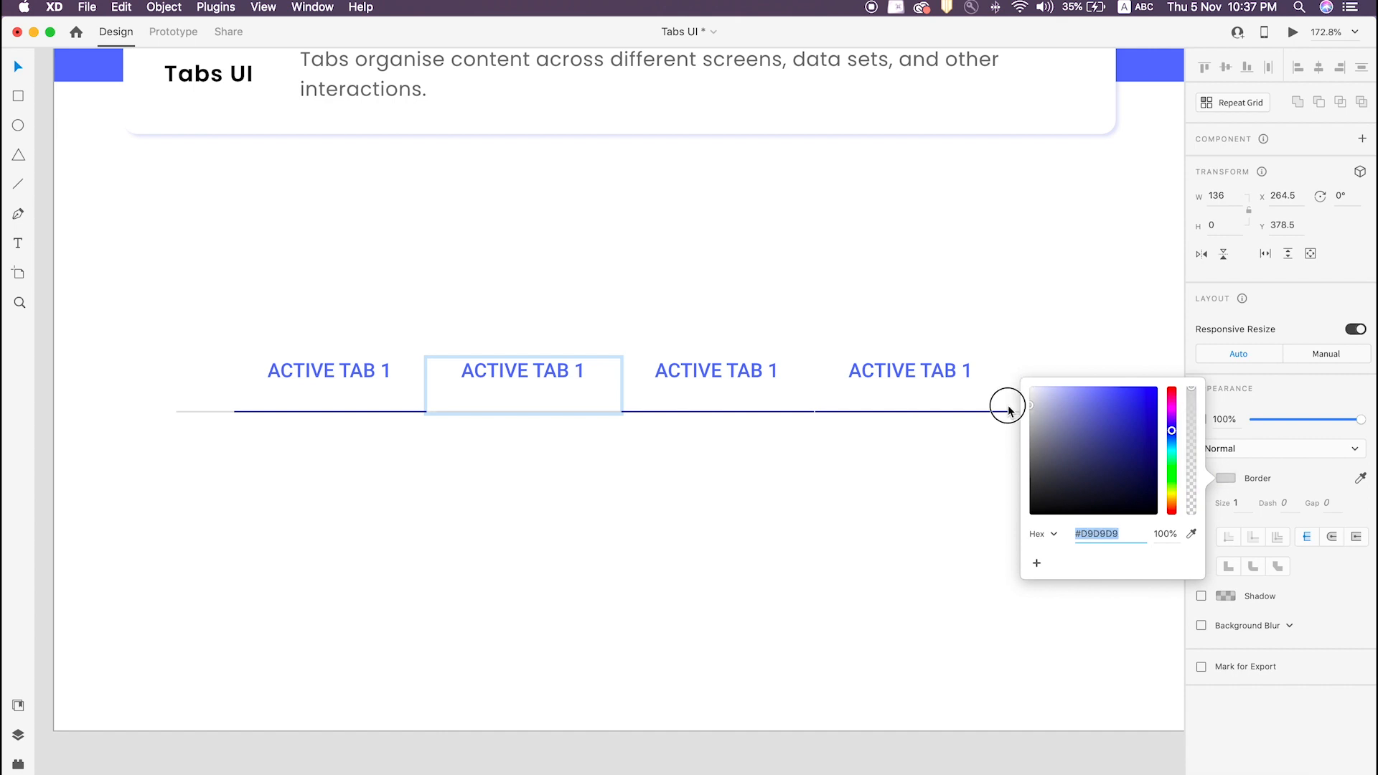
pyautogui.click(973, 477)
# Copy the grey base line's appearance onto the underlines of the second, third and fourth tabs.
pyautogui.click(1046, 412)
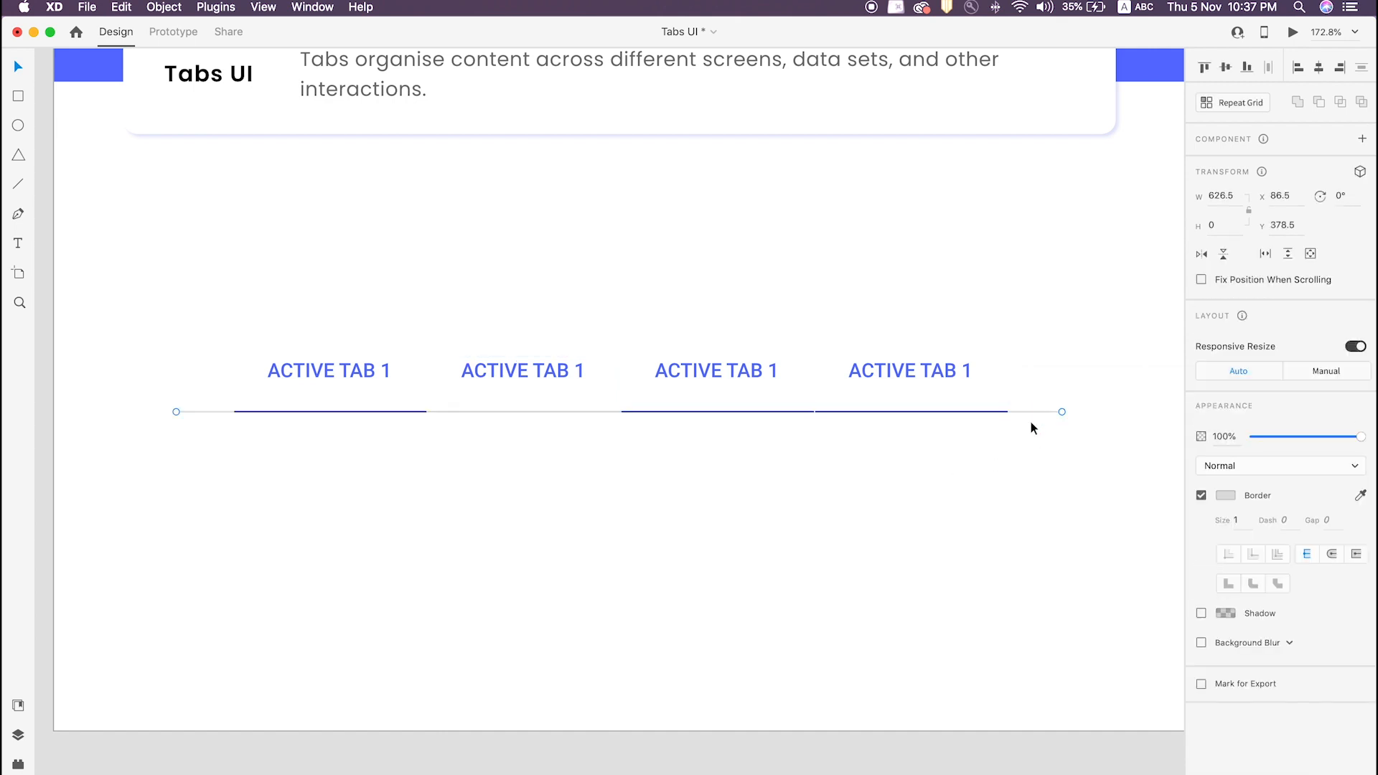
pyautogui.press('super+c')
pyautogui.click(506, 414)
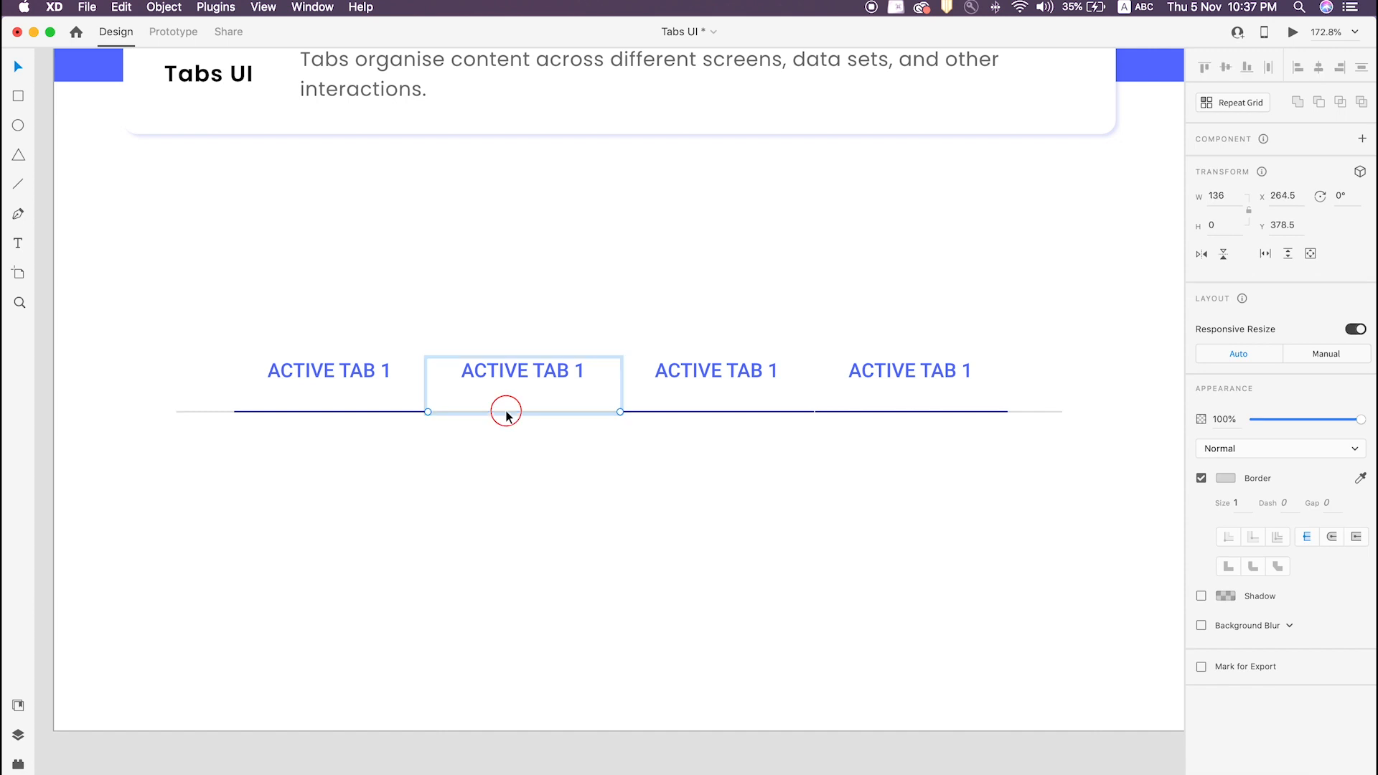
pyautogui.press('alt+super+v')
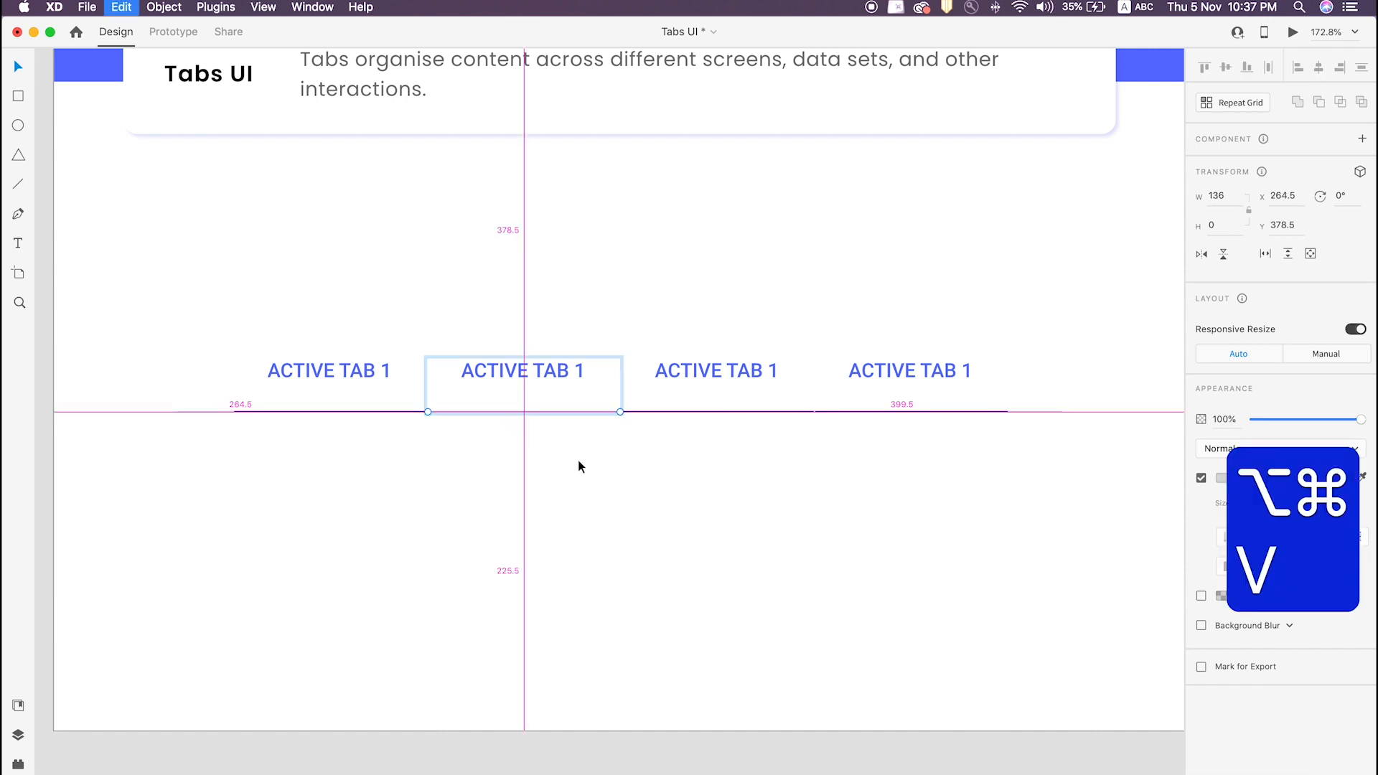
pyautogui.click(679, 413)
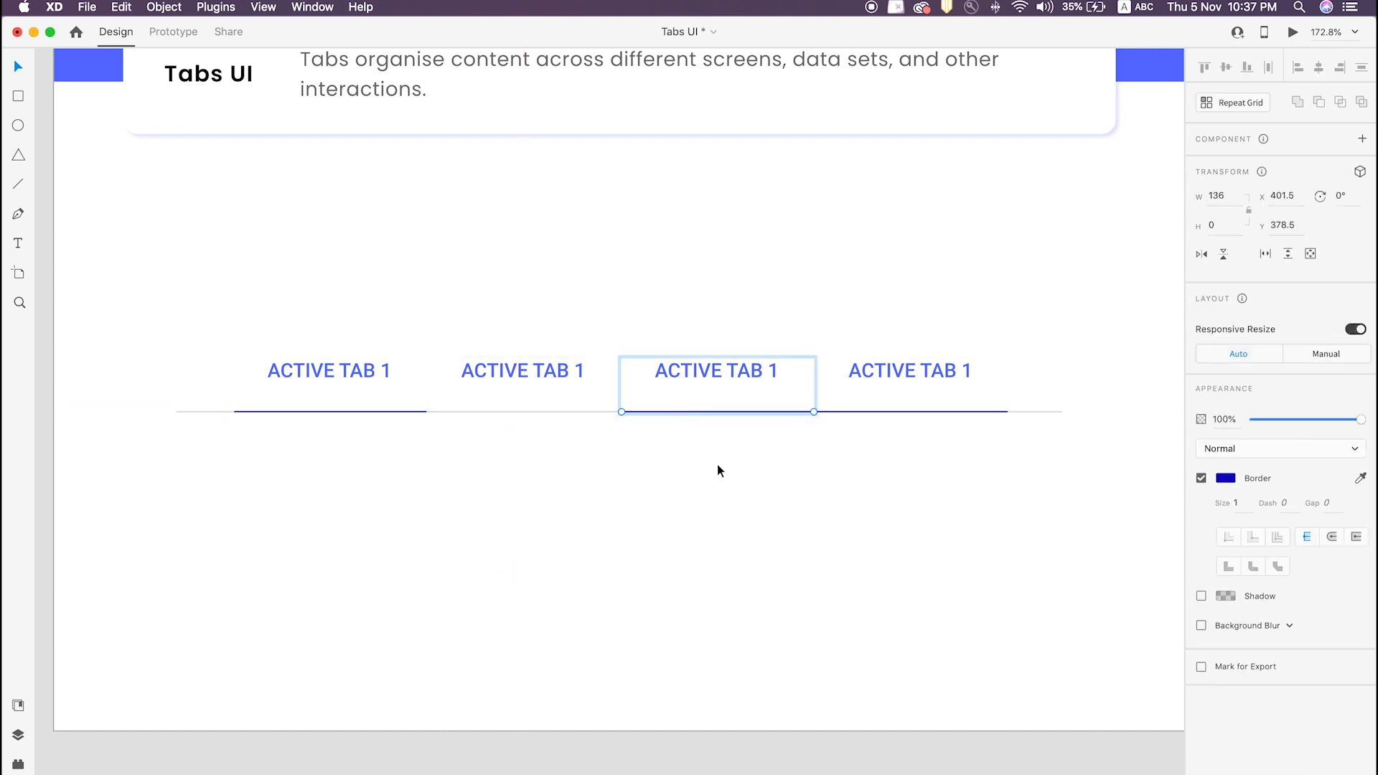
pyautogui.press('alt+super+v')
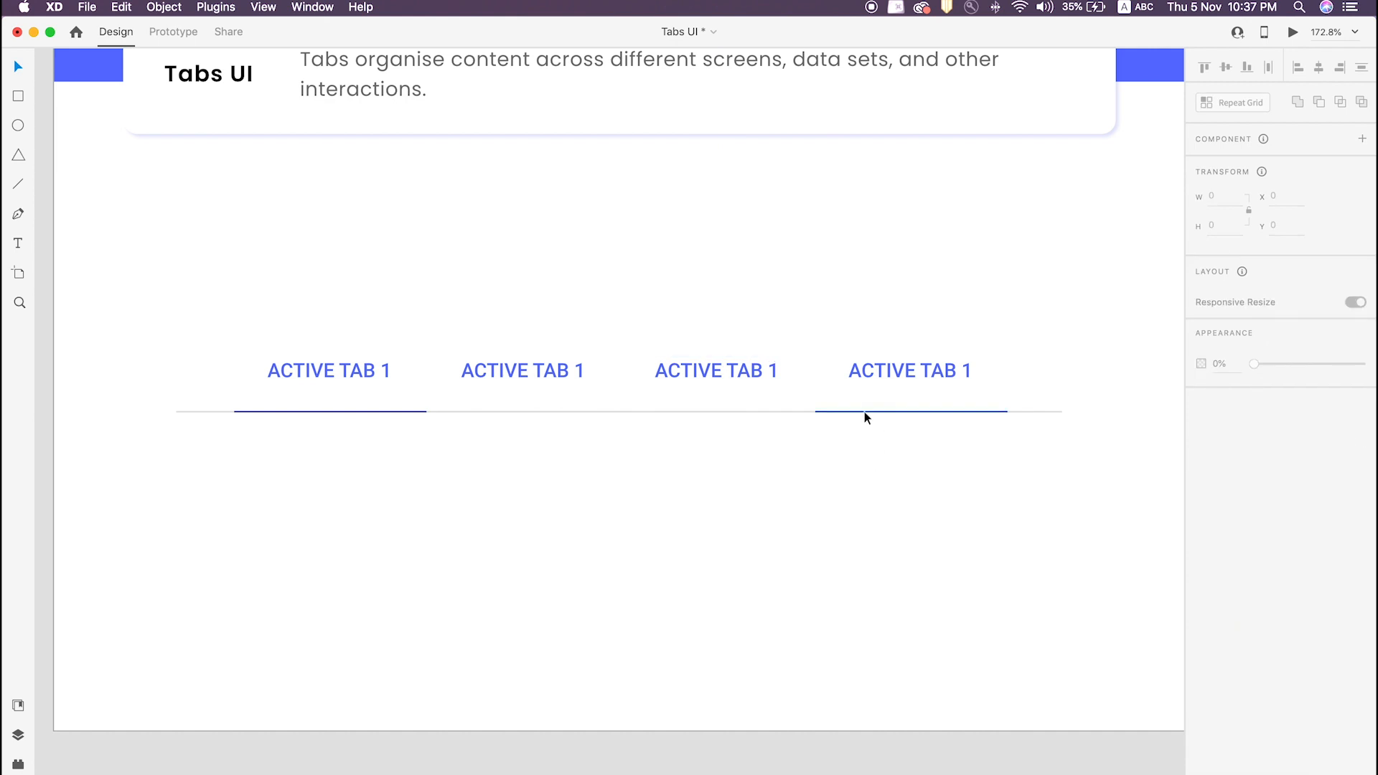
pyautogui.click(865, 411)
pyautogui.press('alt+super+v')
pyautogui.click(864, 468)
pyautogui.click(343, 390)
pyautogui.keyDown('shift'); pyautogui.click(536, 375); pyautogui.keyUp('shift')
pyautogui.click(738, 464)
pyautogui.doubleClick(338, 375)
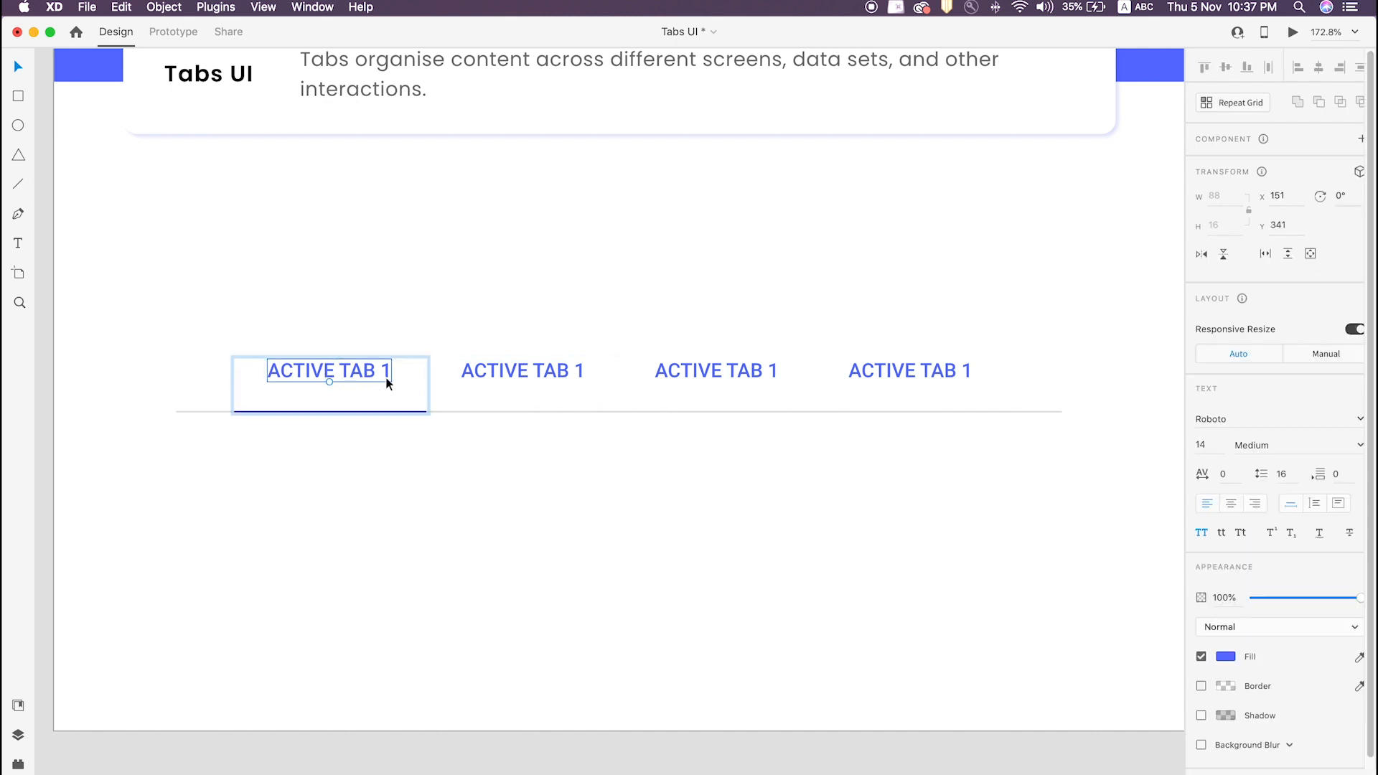
pyautogui.keyDown('shift'); pyautogui.click(544, 376); pyautogui.keyUp('shift')
pyautogui.click(559, 456)
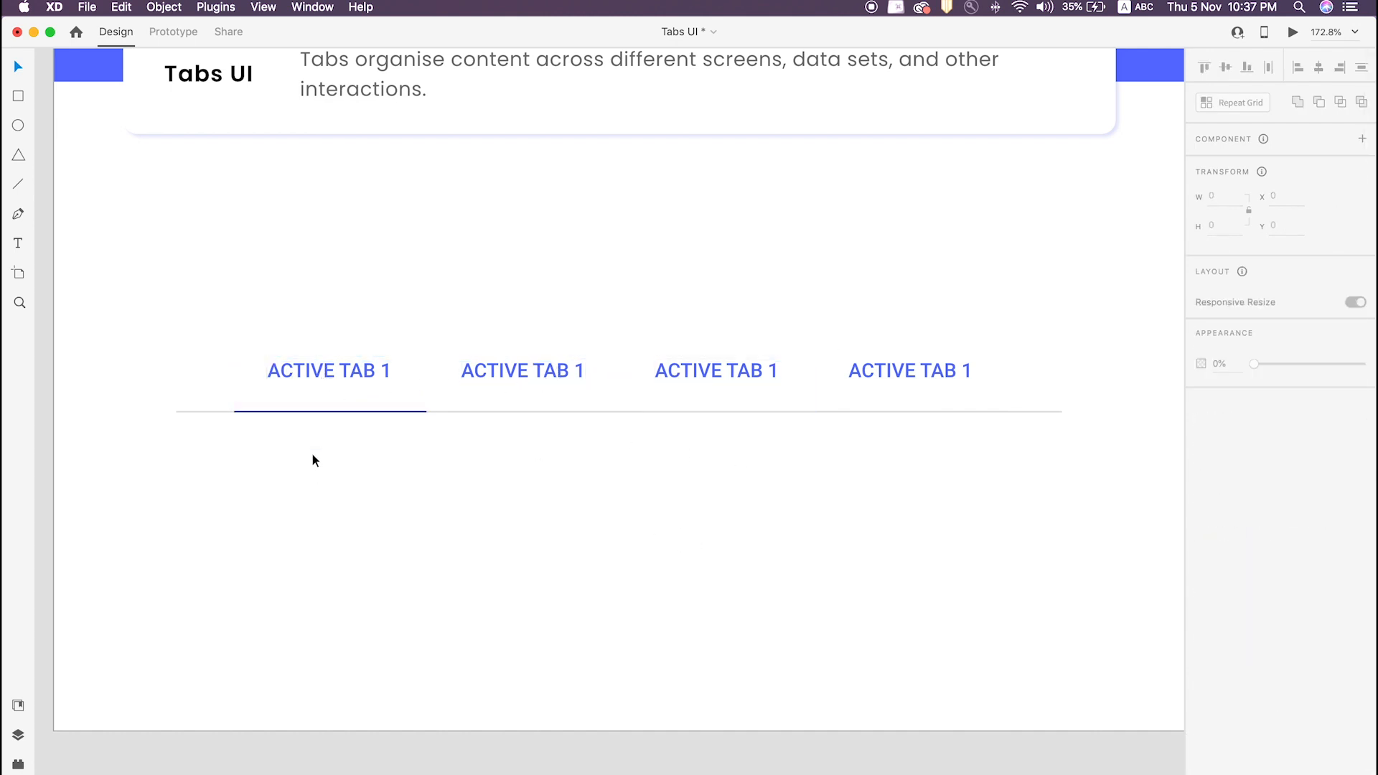
pyautogui.doubleClick(328, 369)
pyautogui.moveTo(328, 370); pyautogui.dragTo(324, 384)
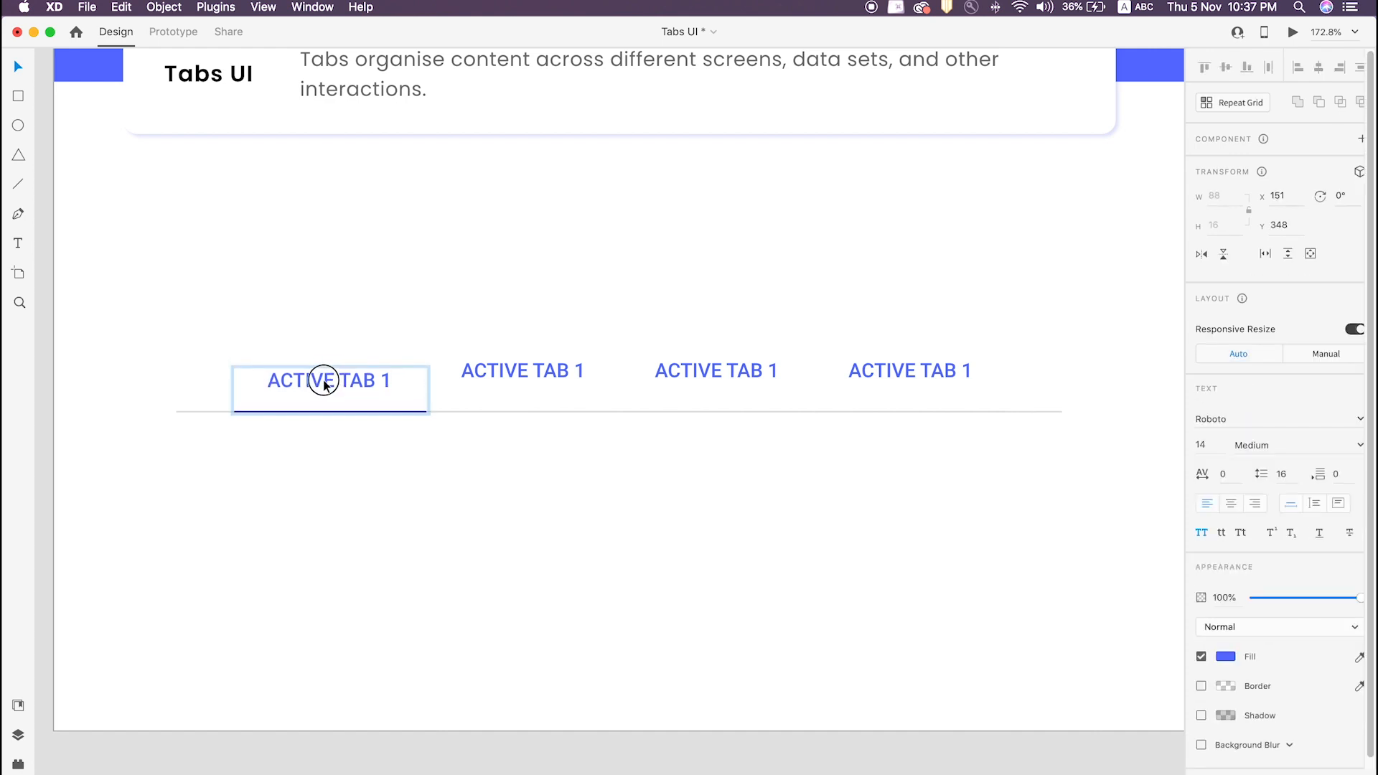
pyautogui.press('super+z')
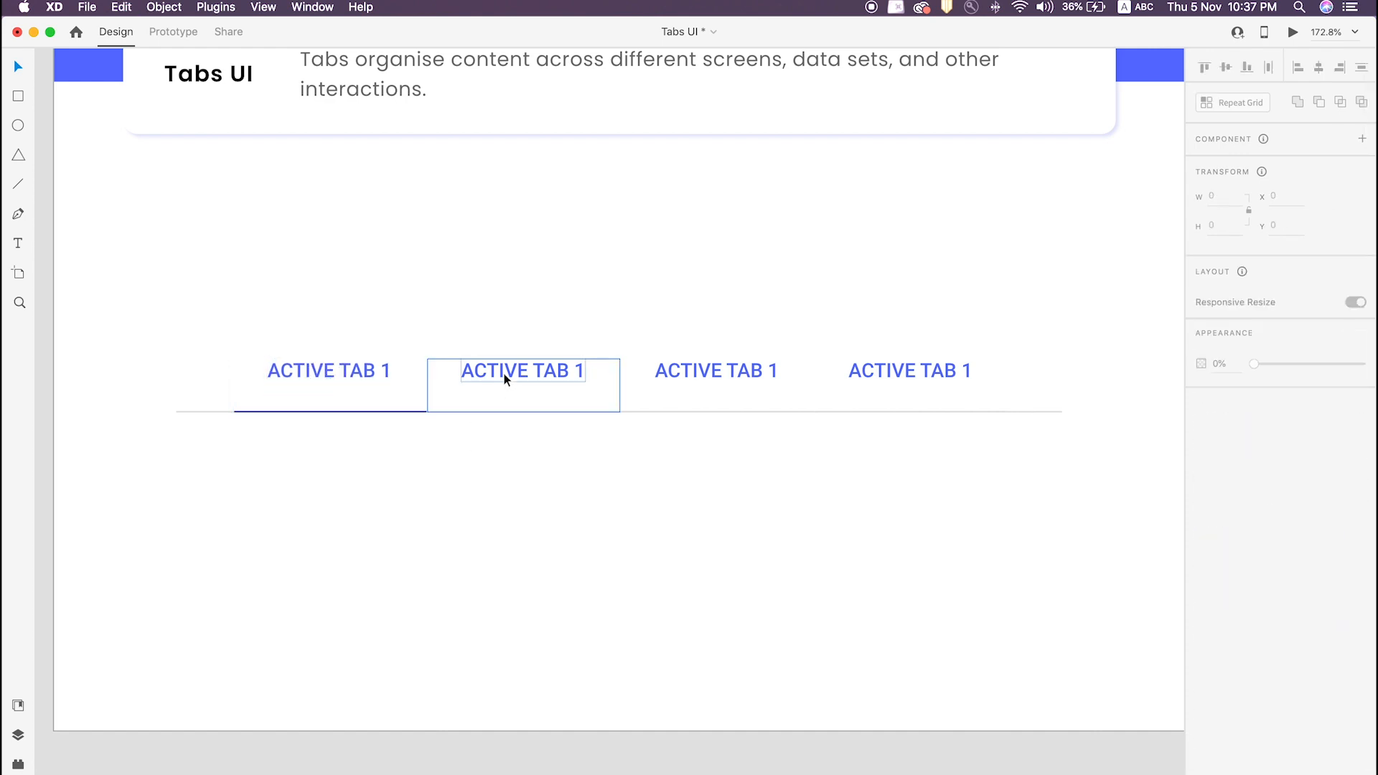
# Recolour the second tab's label from blue to an inactive grey.
pyautogui.click(505, 377)
pyautogui.doubleClick(553, 373)
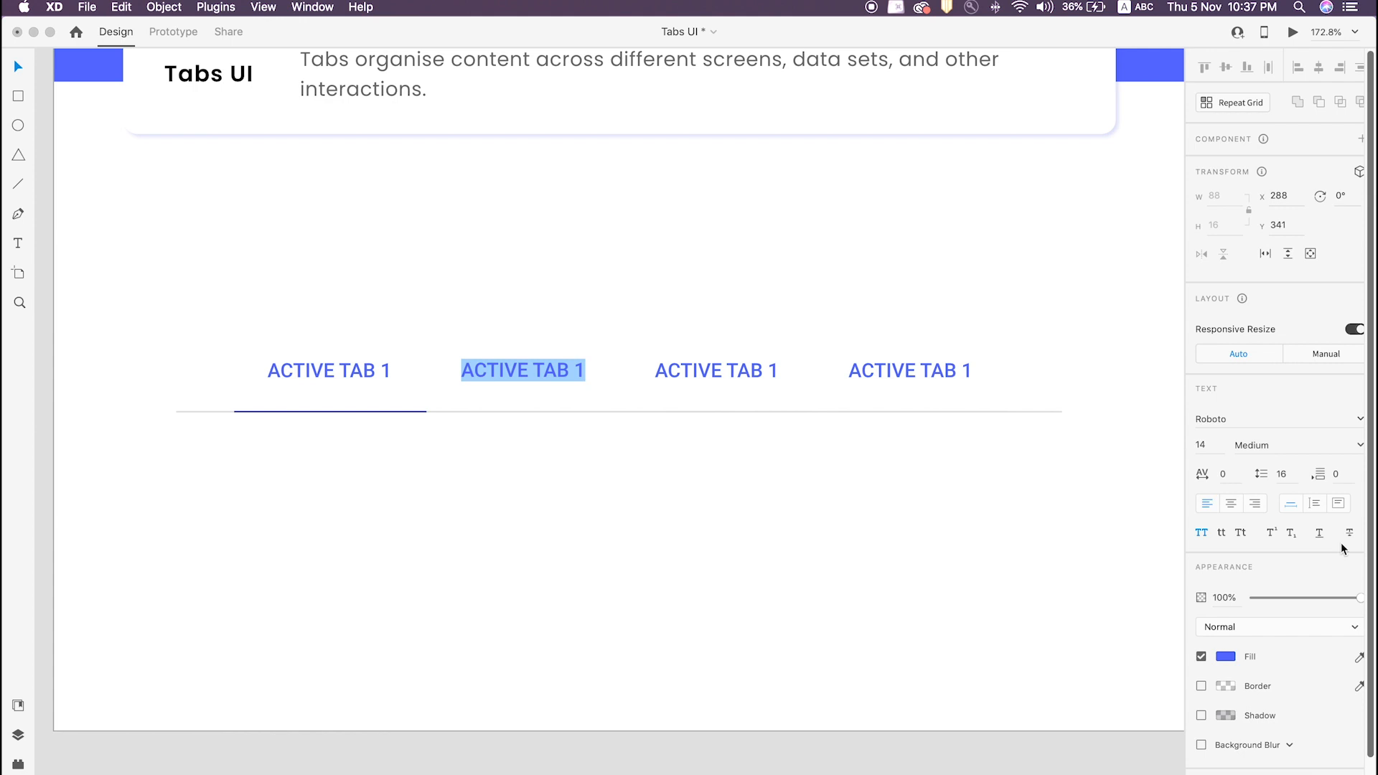
pyautogui.click(1229, 656)
pyautogui.moveTo(1037, 599); pyautogui.dragTo(999, 603)
pyautogui.click(545, 368)
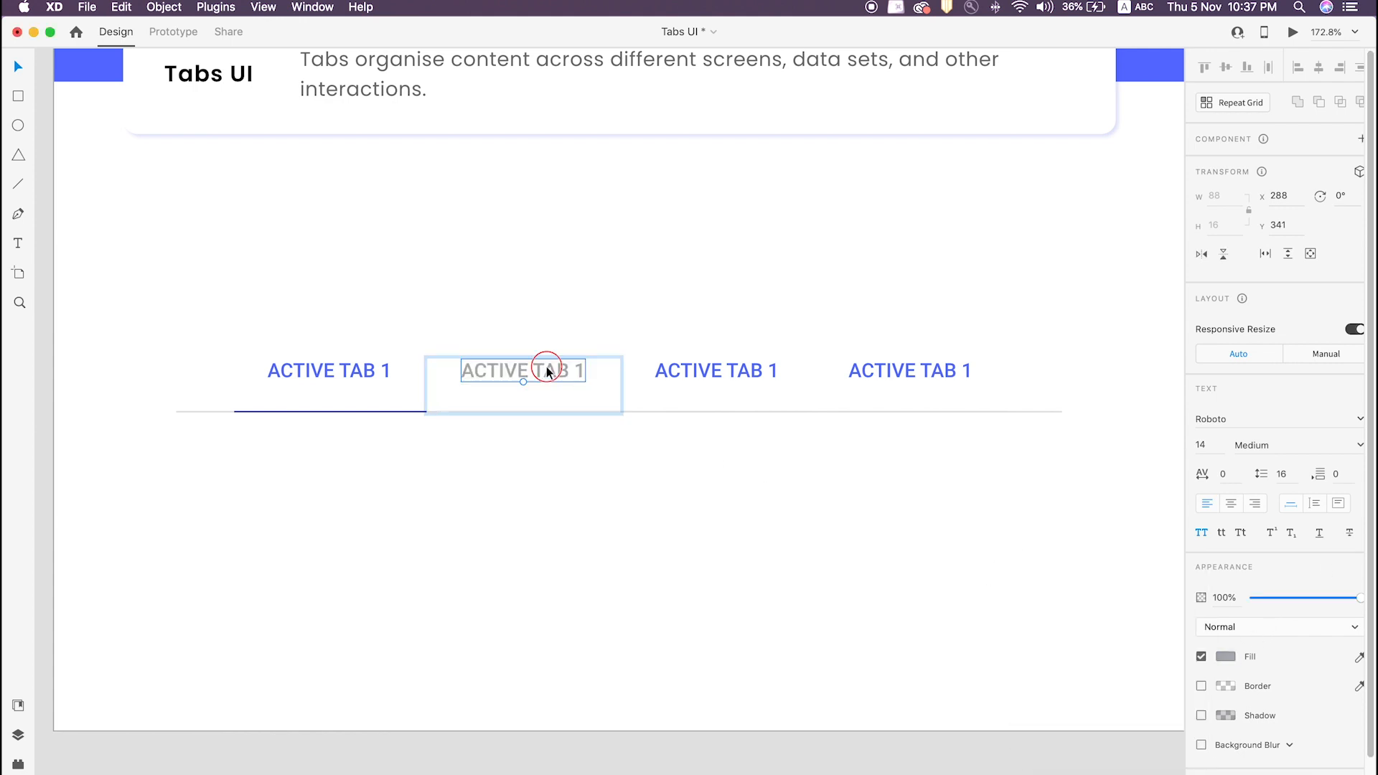
# Copy the second label's grey appearance onto the third and fourth tab labels.
pyautogui.press('super+c')
pyautogui.click(597, 282)
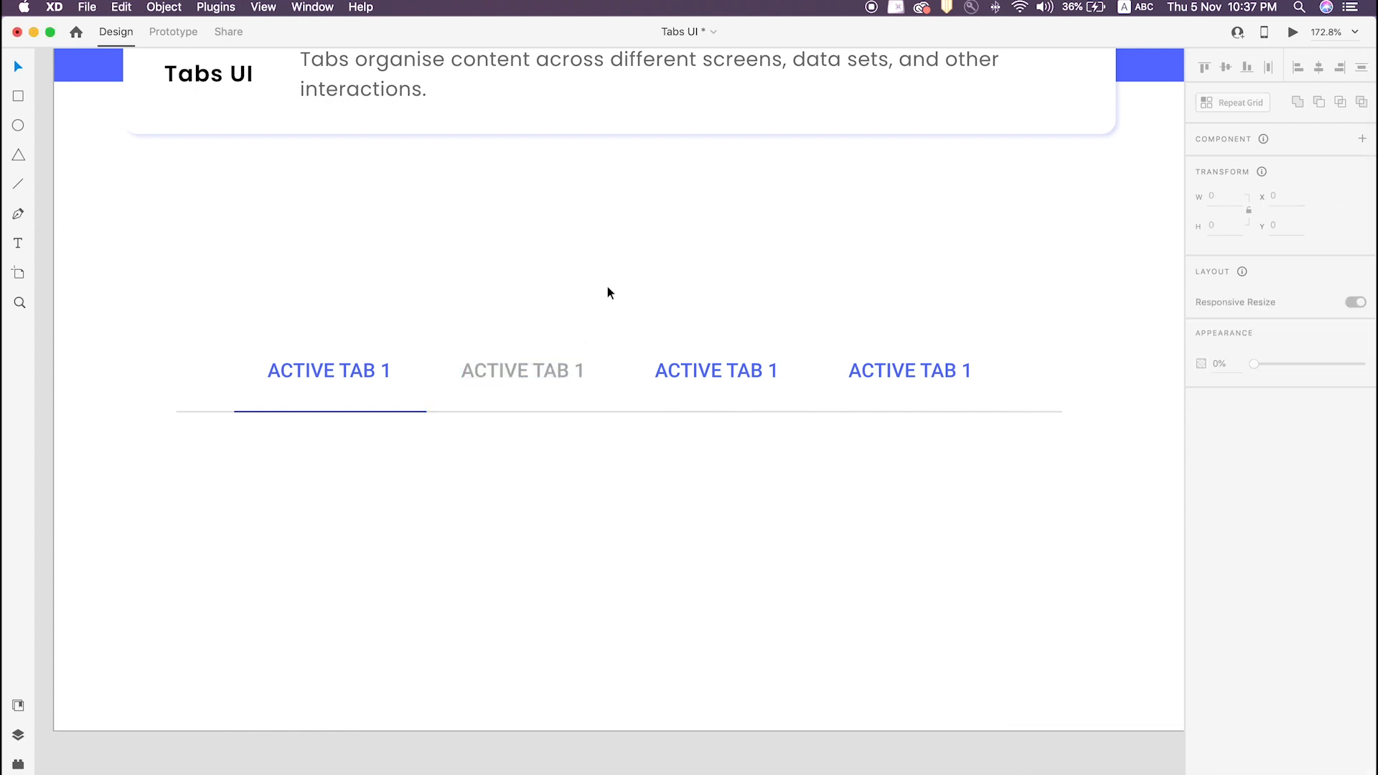
pyautogui.click(697, 369)
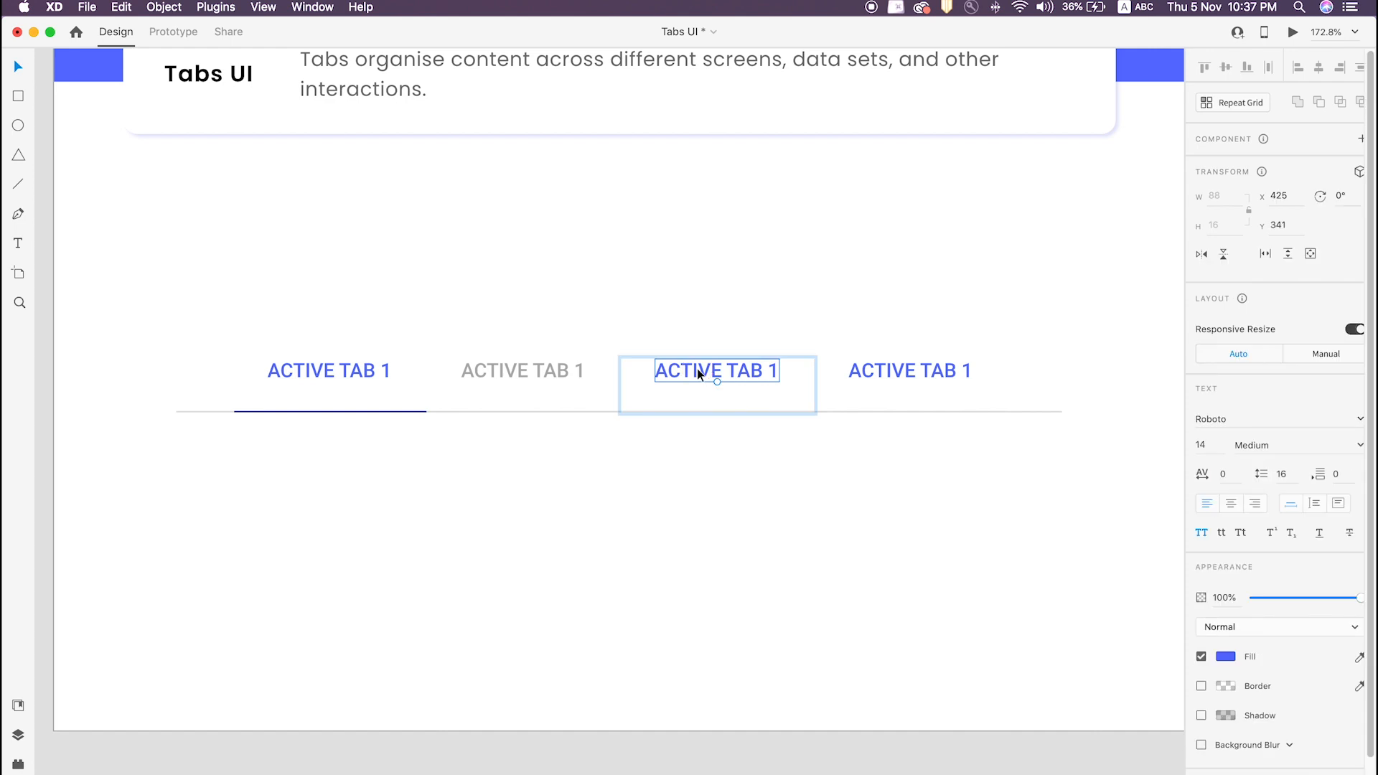
pyautogui.press('super+alt+v')
pyautogui.click(897, 375)
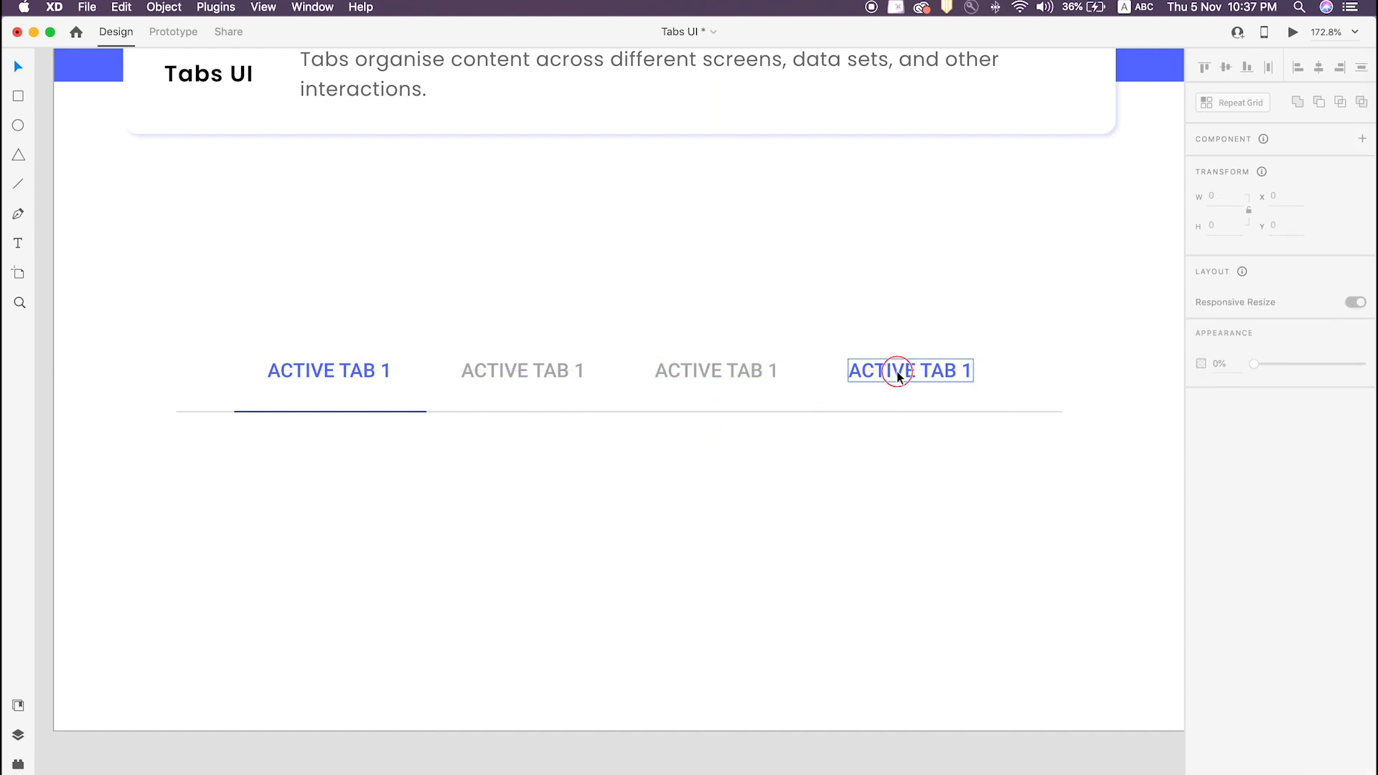
pyautogui.press('super+alt+v')
pyautogui.click(840, 536)
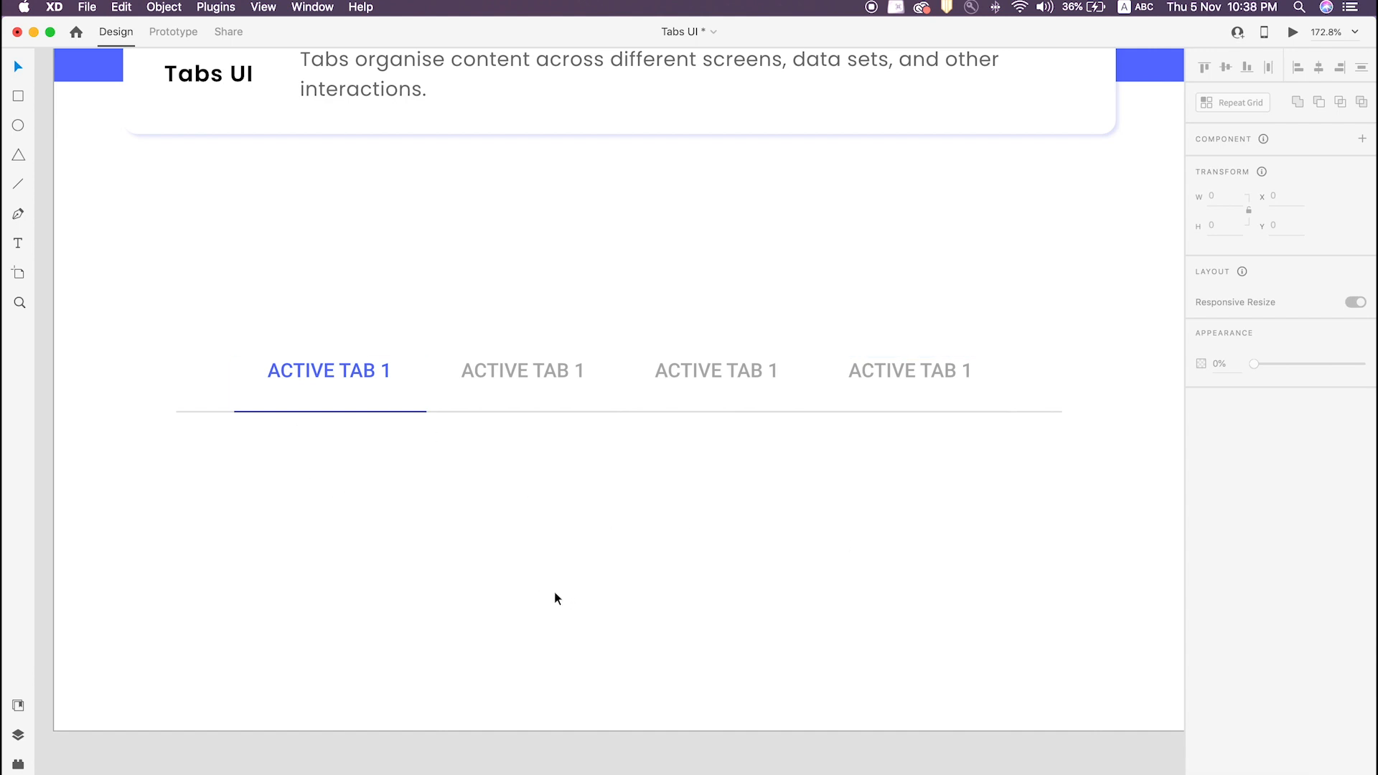
pyautogui.scroll(-5, 554, 591)
pyautogui.moveTo(402, 468); pyautogui.dragTo(749, 602)
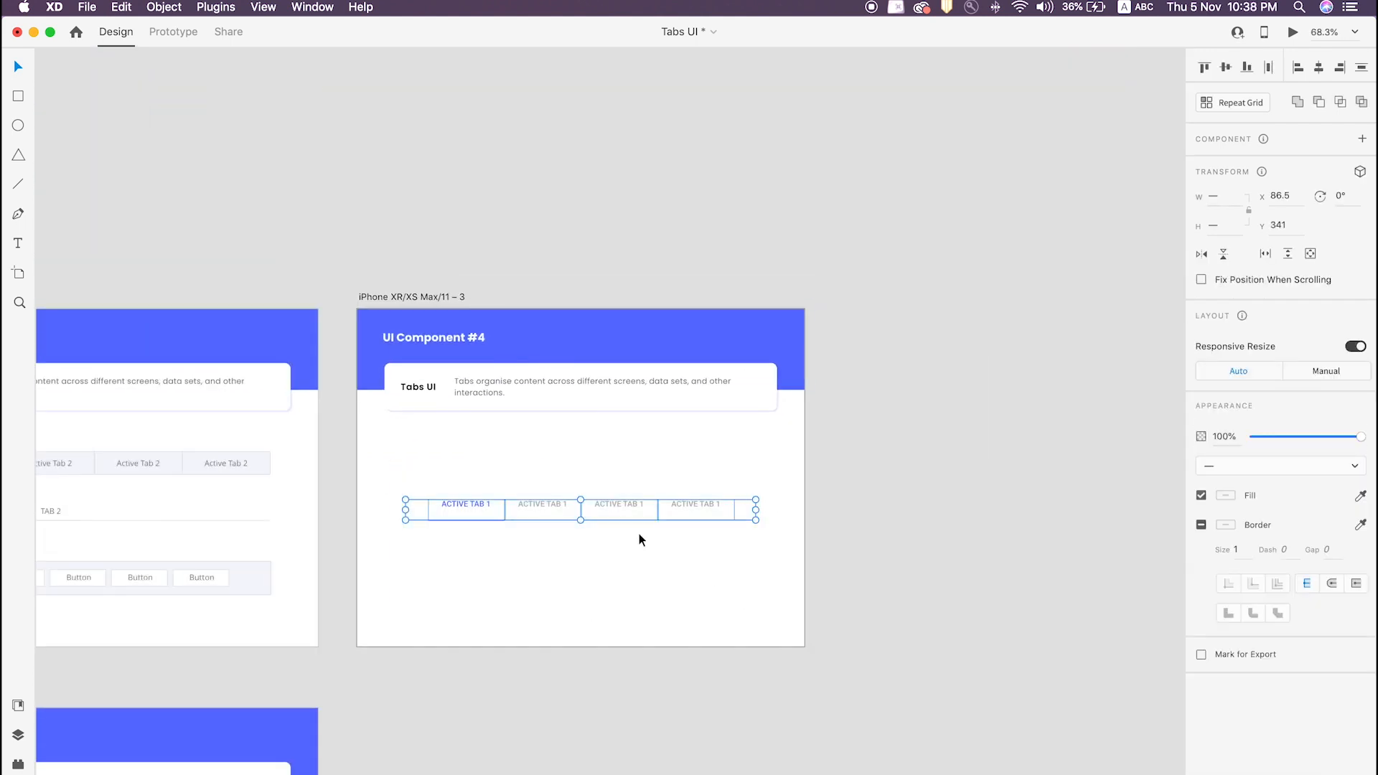
pyautogui.moveTo(600, 501); pyautogui.dragTo(610, 445)
pyautogui.press('super+z')
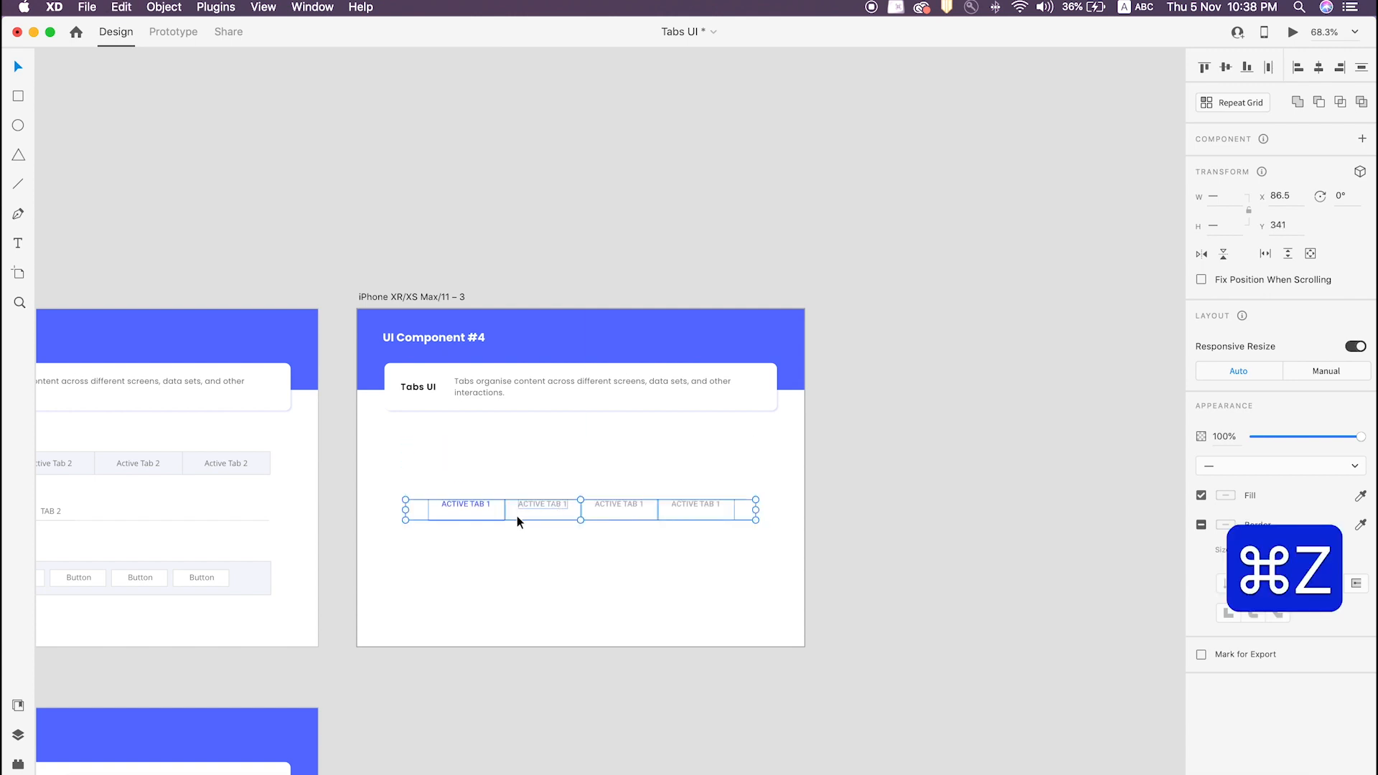
pyautogui.moveTo(403, 458); pyautogui.dragTo(815, 591)
pyautogui.moveTo(411, 468); pyautogui.dragTo(737, 532)
pyautogui.click(718, 566)
pyautogui.press('space')
pyautogui.moveTo(560, 566); pyautogui.dragTo(702, 554)
pyautogui.scroll(-4, 702, 554)
pyautogui.scroll(5, 702, 554)
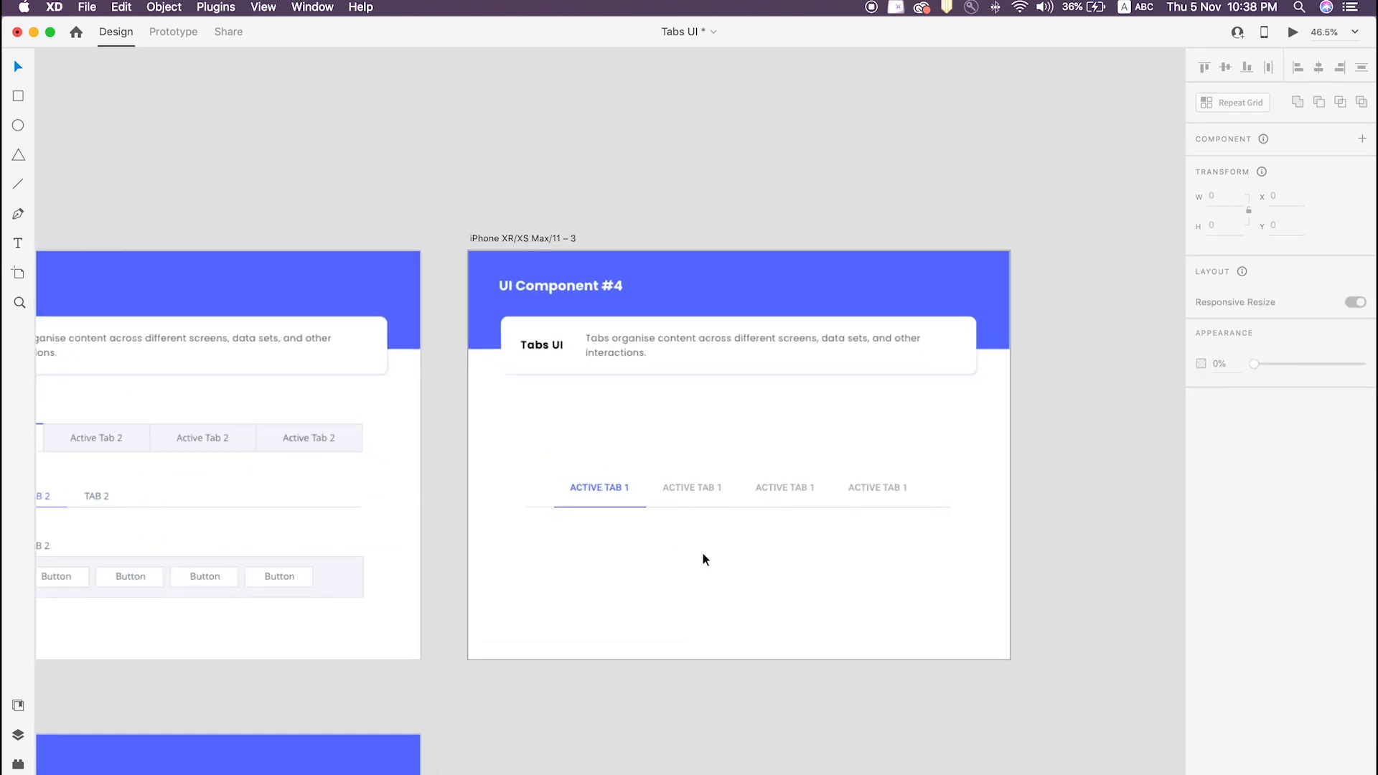
pyautogui.scroll(3, 333, 514)
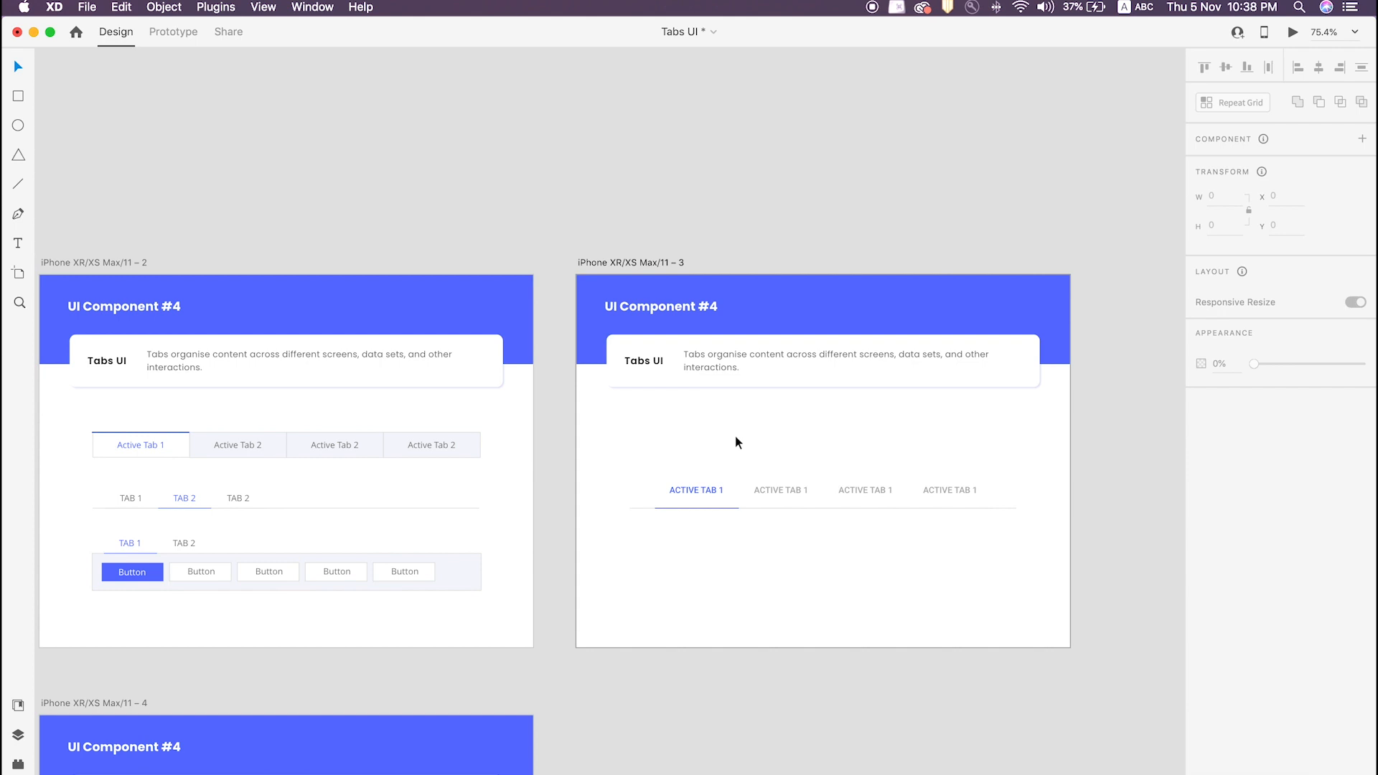
pyautogui.click(705, 492)
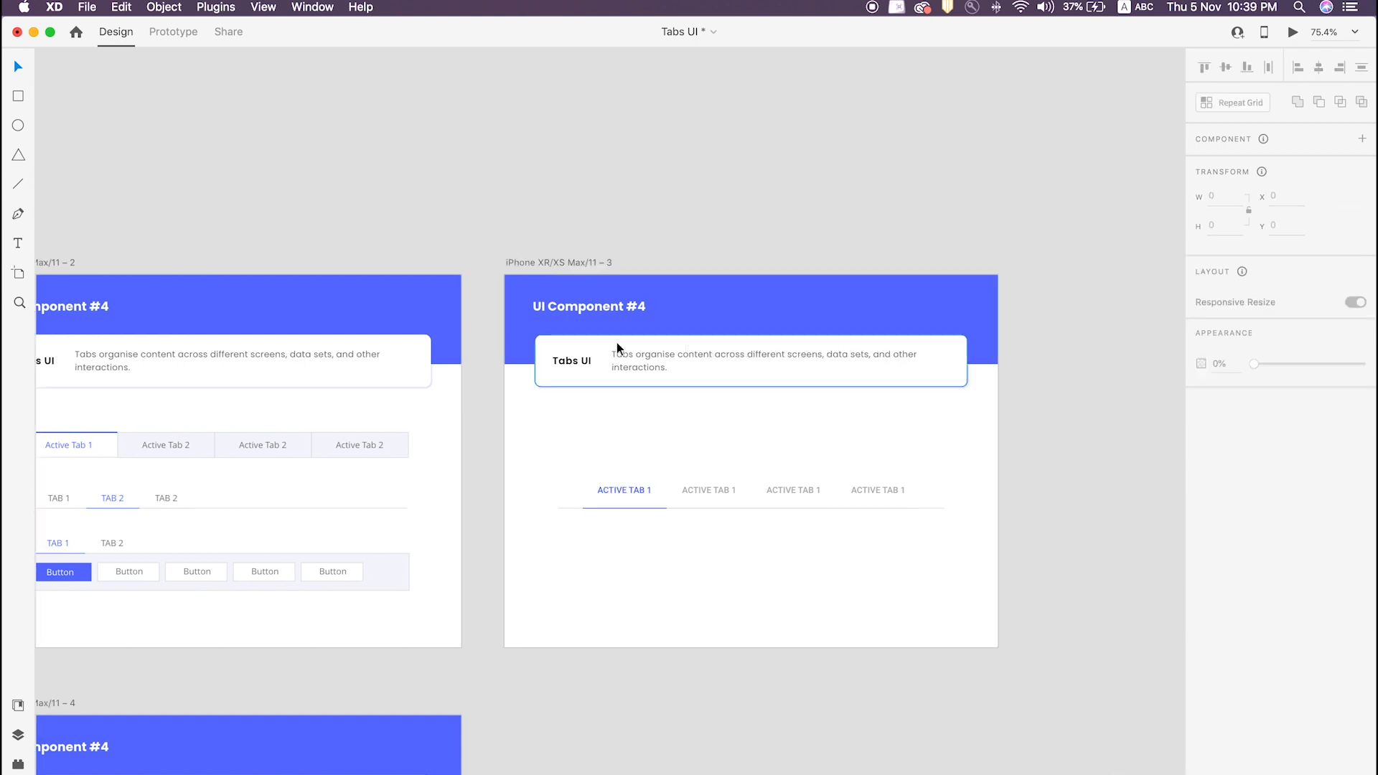
# Duplicate the artboard "iPhone XR/XS Max/11 – 3" that holds the four-tab bar.
pyautogui.click(551, 263)
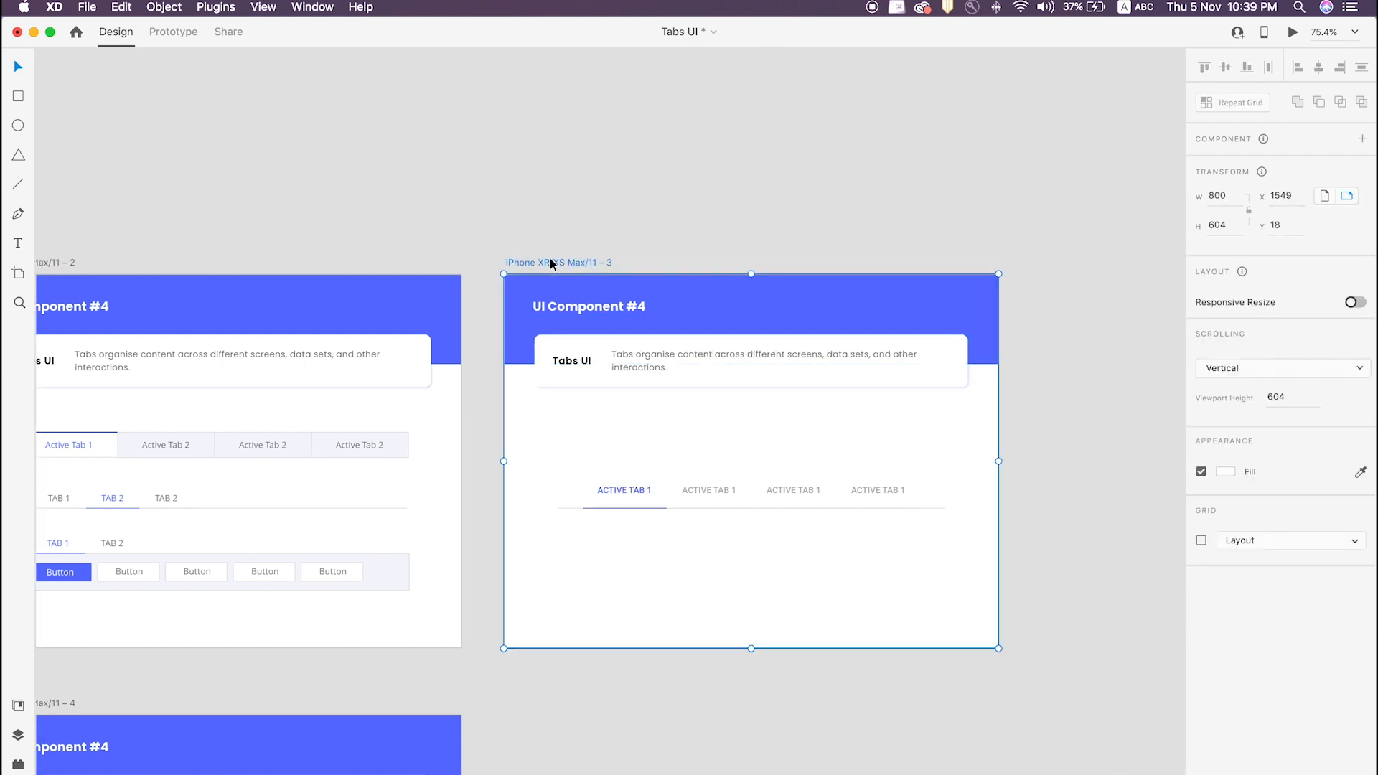
pyautogui.press('super+d')
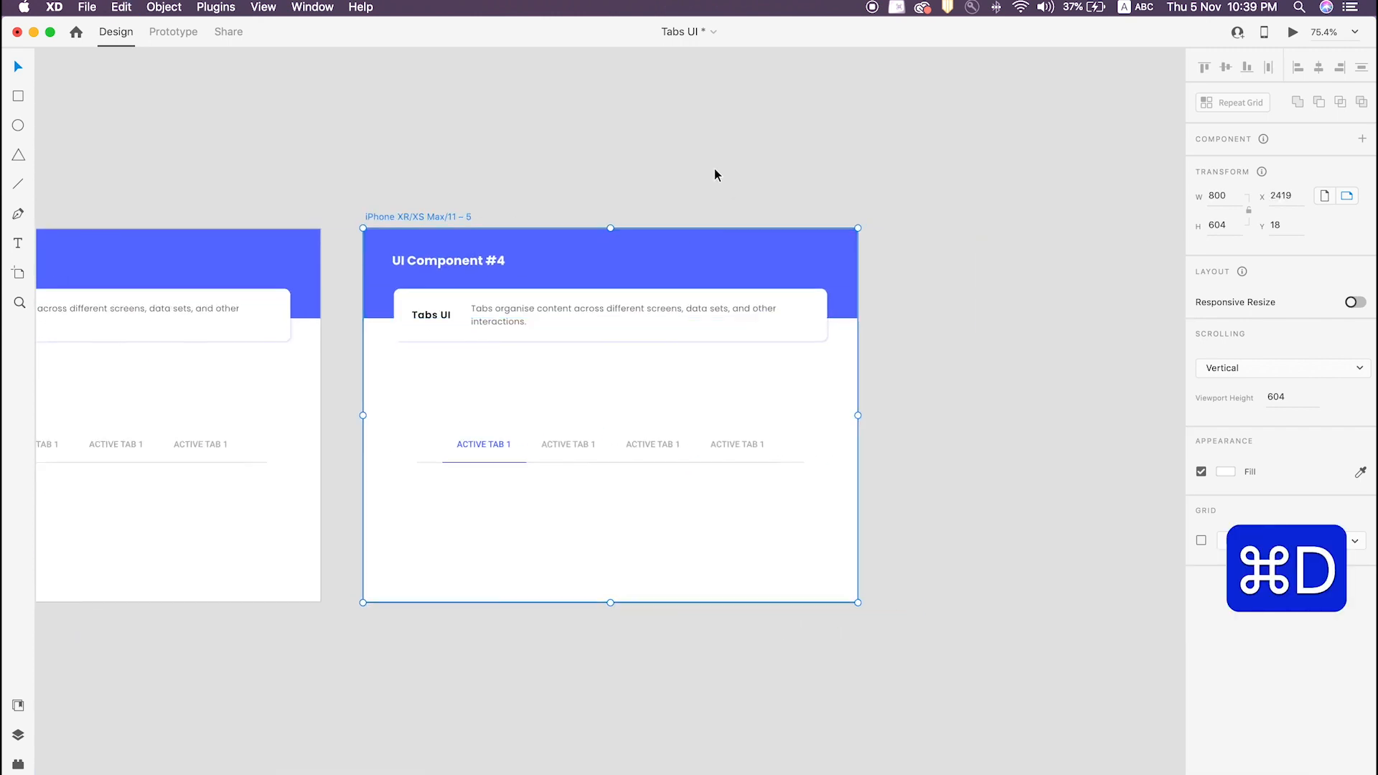
pyautogui.moveTo(327, 160); pyautogui.dragTo(616, 132)
pyautogui.click(418, 360)
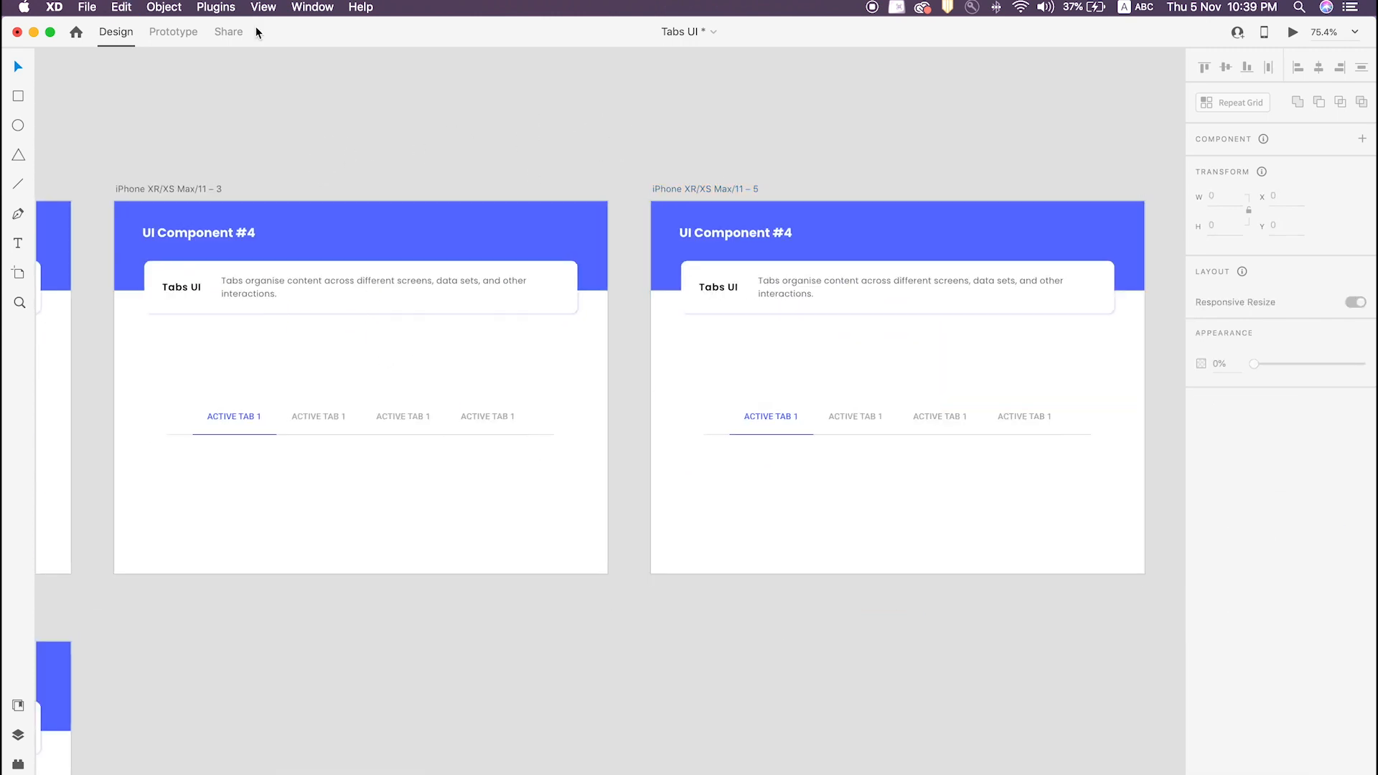
# Copy the first tab label's blue appearance onto the second tab label in the duplicated artboard.
pyautogui.press('z')
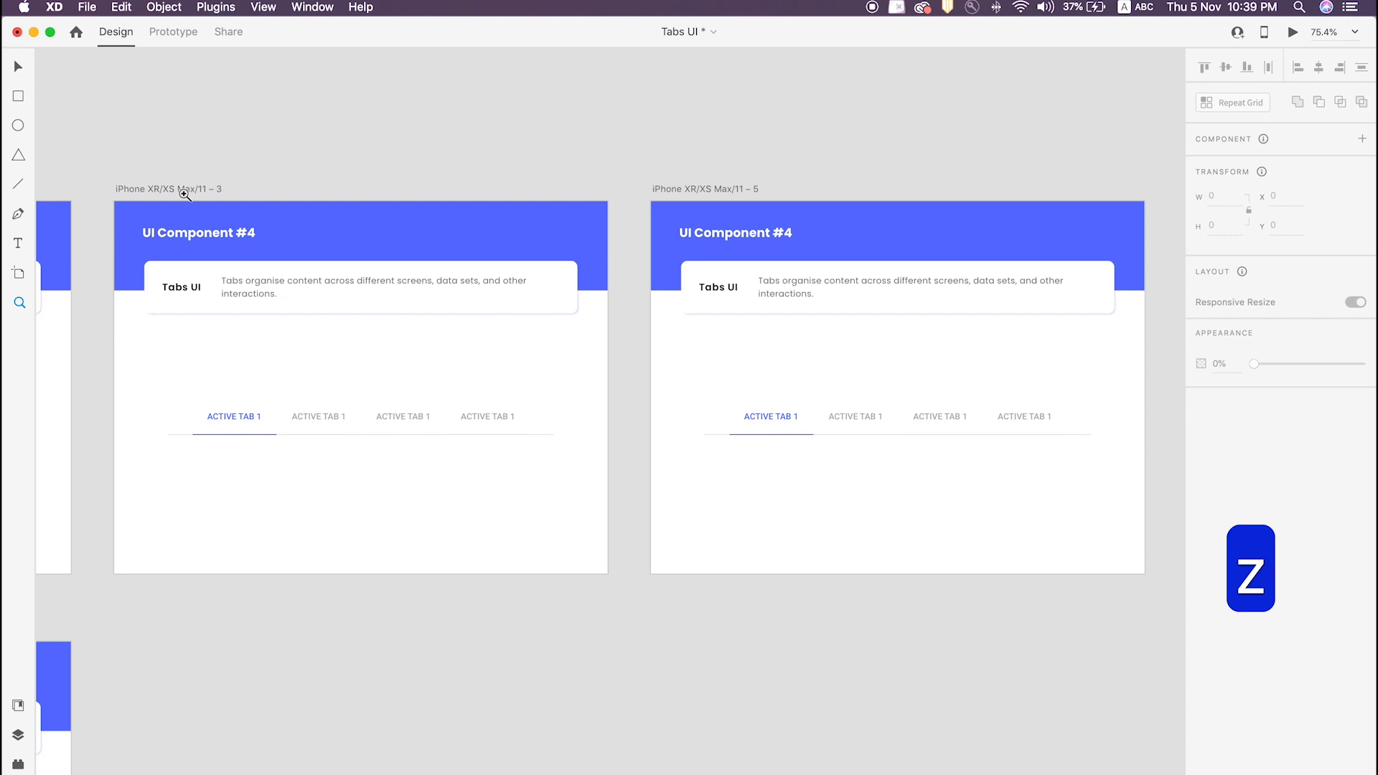
pyautogui.moveTo(98, 163); pyautogui.dragTo(1036, 628)
pyautogui.press('v')
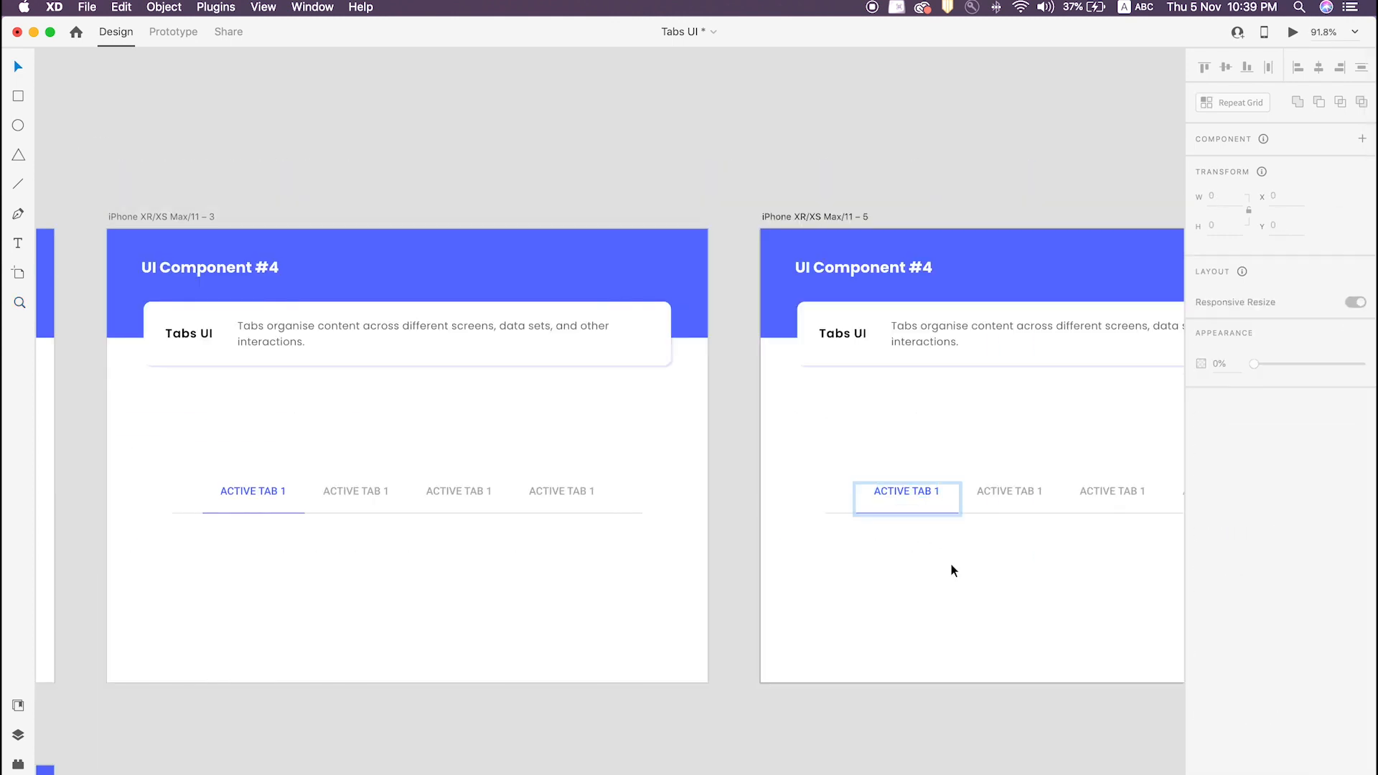
pyautogui.doubleClick(910, 488)
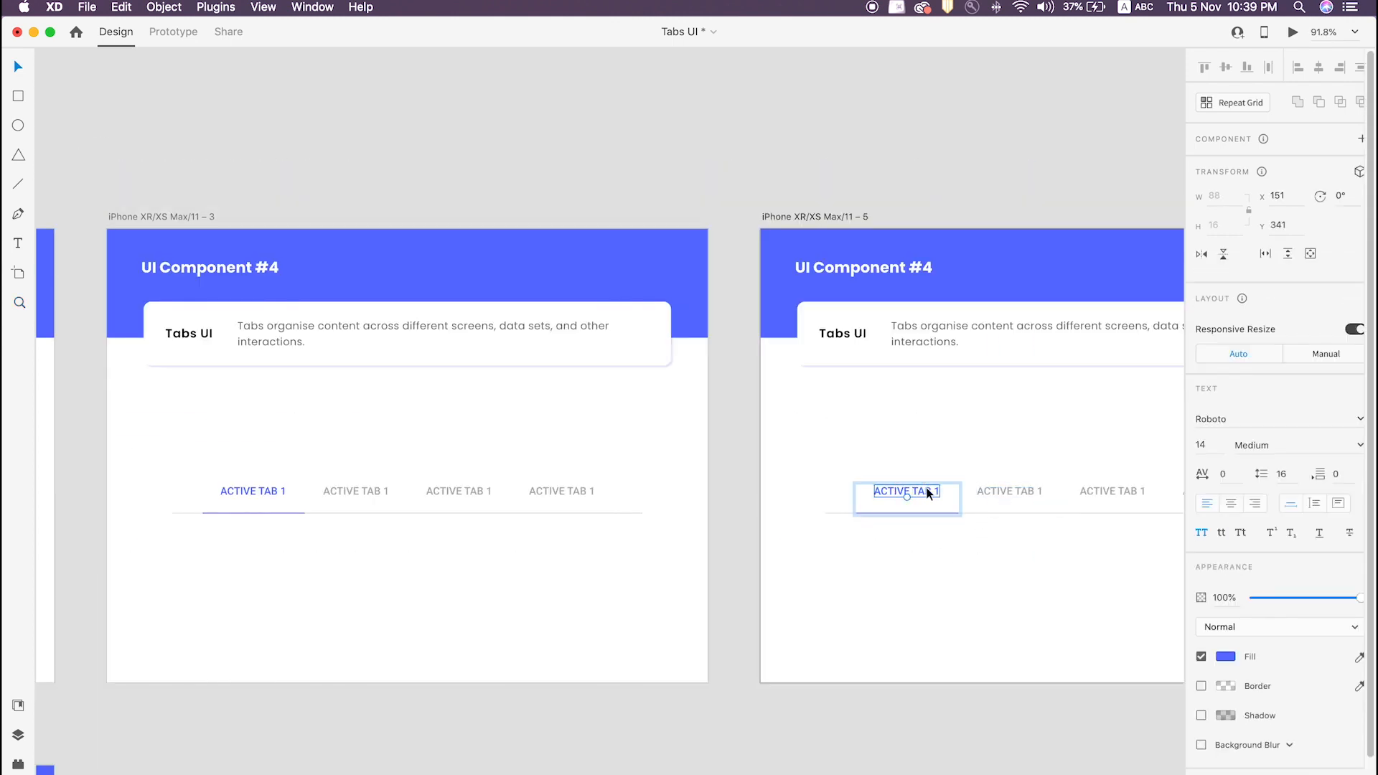
pyautogui.press('super+c')
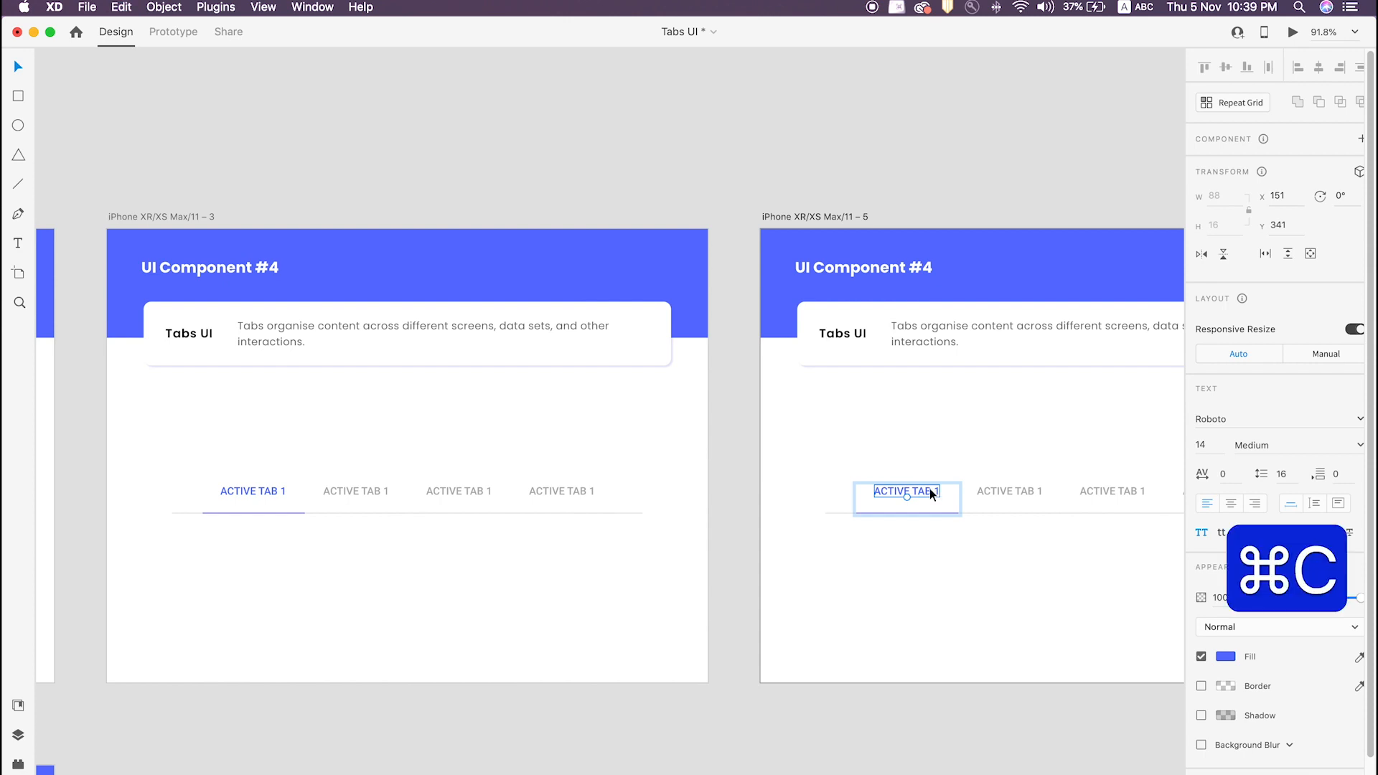
pyautogui.click(992, 491)
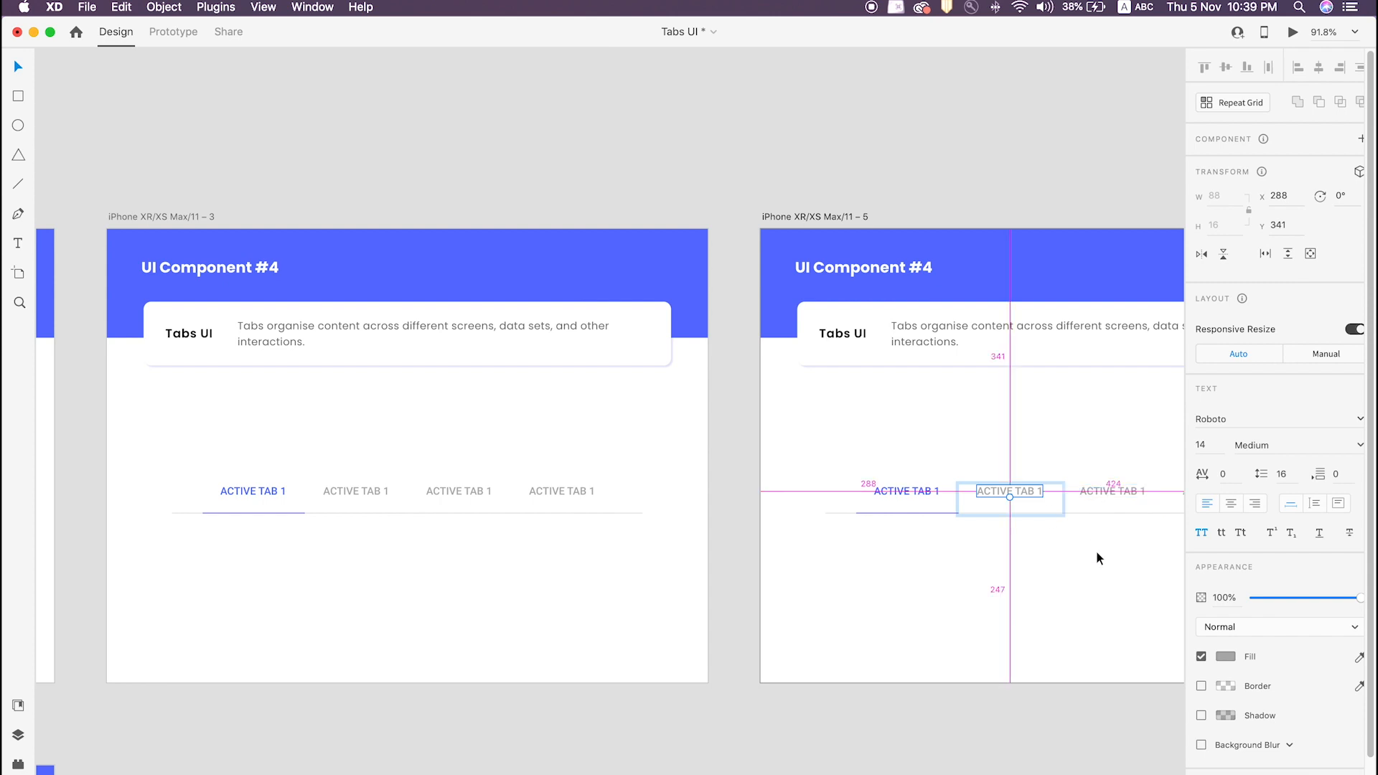
pyautogui.press('alt+super+v')
pyautogui.click(1107, 510)
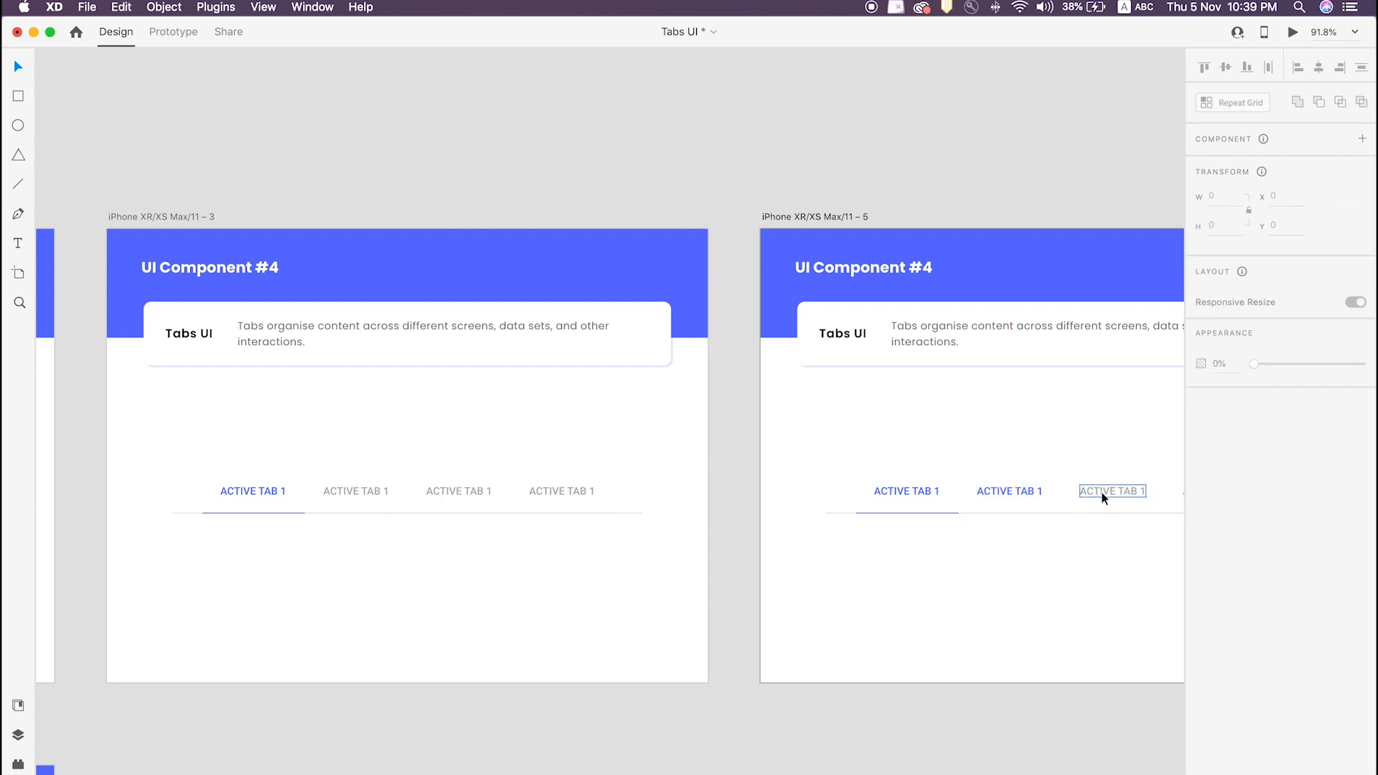
# Copy the third tab label's grey appearance onto the first tab label in the duplicated artboard.
pyautogui.click(1103, 495)
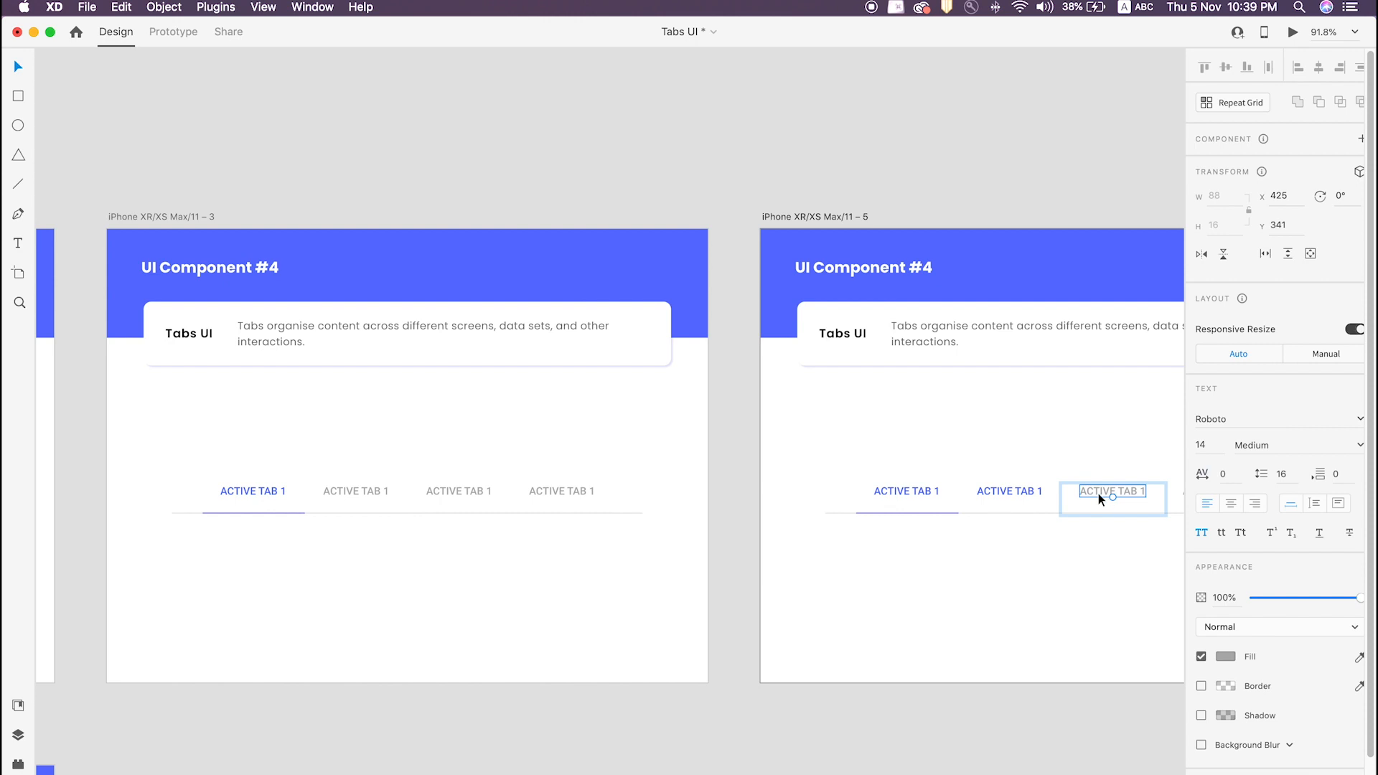
pyautogui.press('super+c')
pyautogui.click(913, 491)
pyautogui.press('alt+super+v')
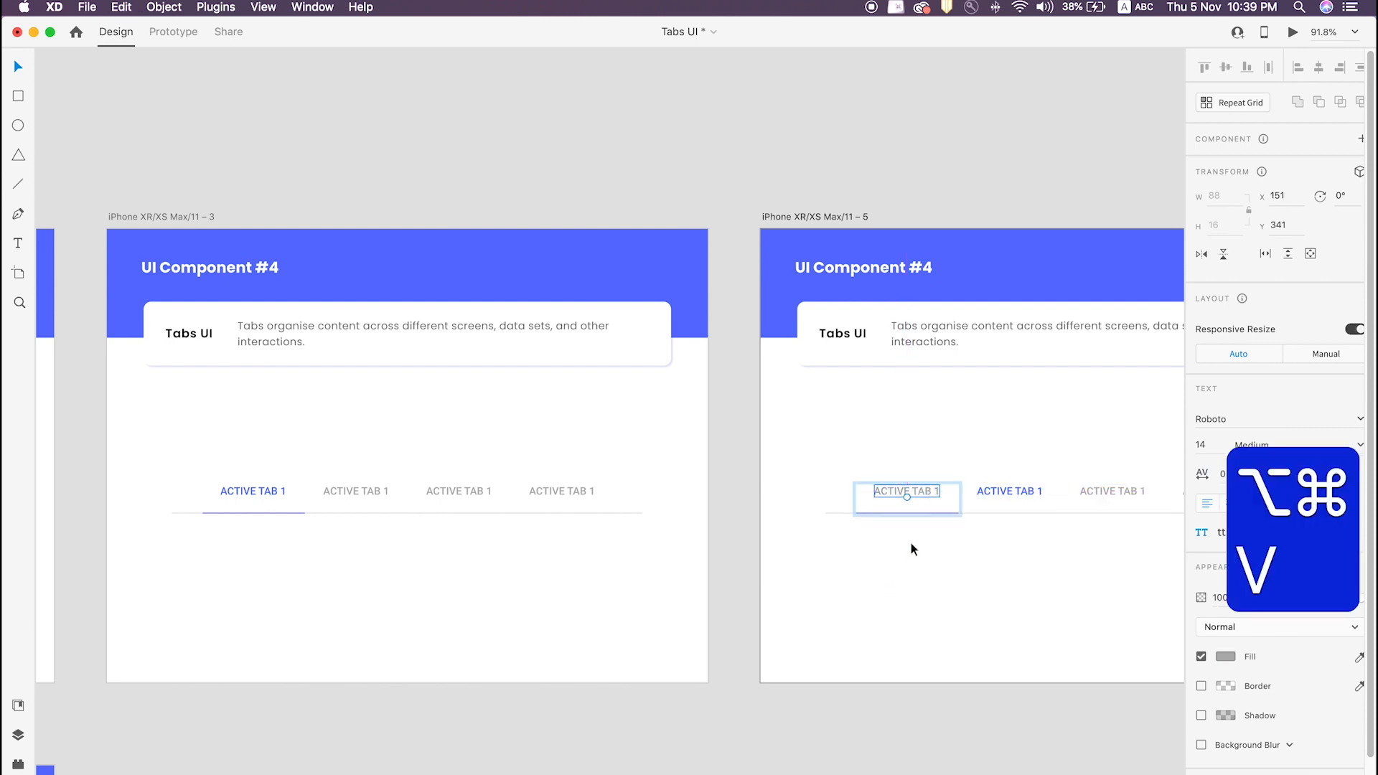
# Move the blue underline from beneath the first tab to beneath the second tab in the duplicated artboard.
pyautogui.click(910, 514)
pyautogui.press('Delete')
pyautogui.press('super+z')
pyautogui.moveTo(891, 517); pyautogui.dragTo(993, 516)
pyautogui.click(983, 541)
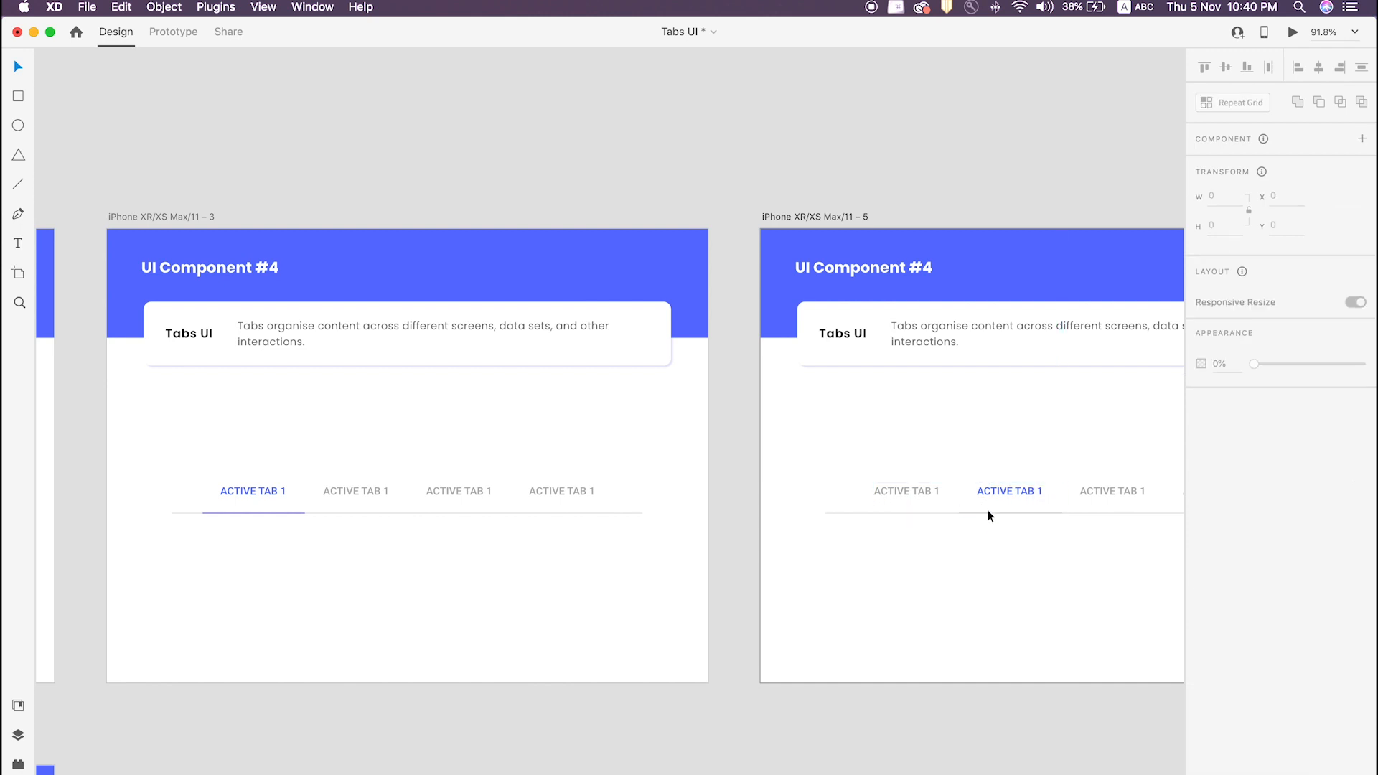
# Lower the opacity of the second tab's grey underline until the blue underline shows through in its place.
pyautogui.click(988, 513)
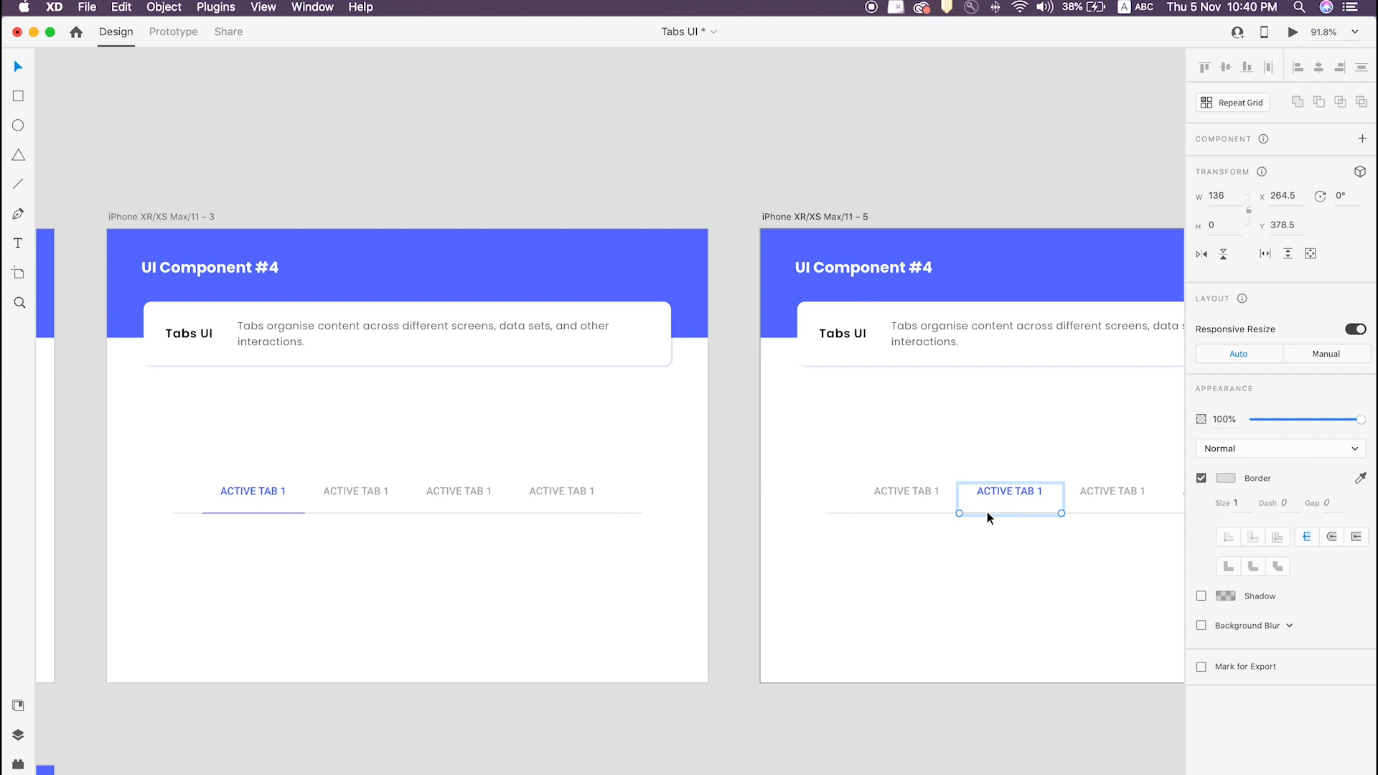
pyautogui.moveTo(1281, 421); pyautogui.dragTo(1221, 434)
pyautogui.click(995, 578)
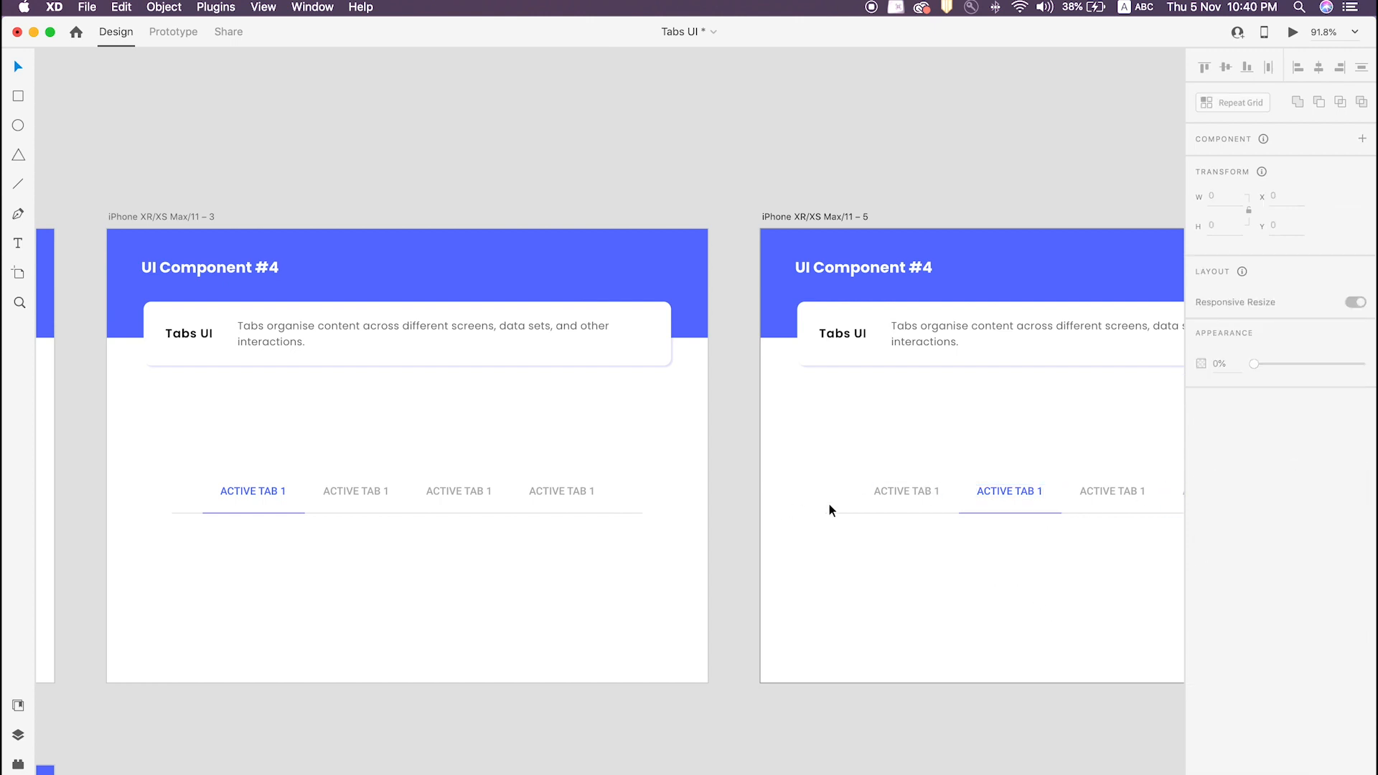
pyautogui.click(221, 160)
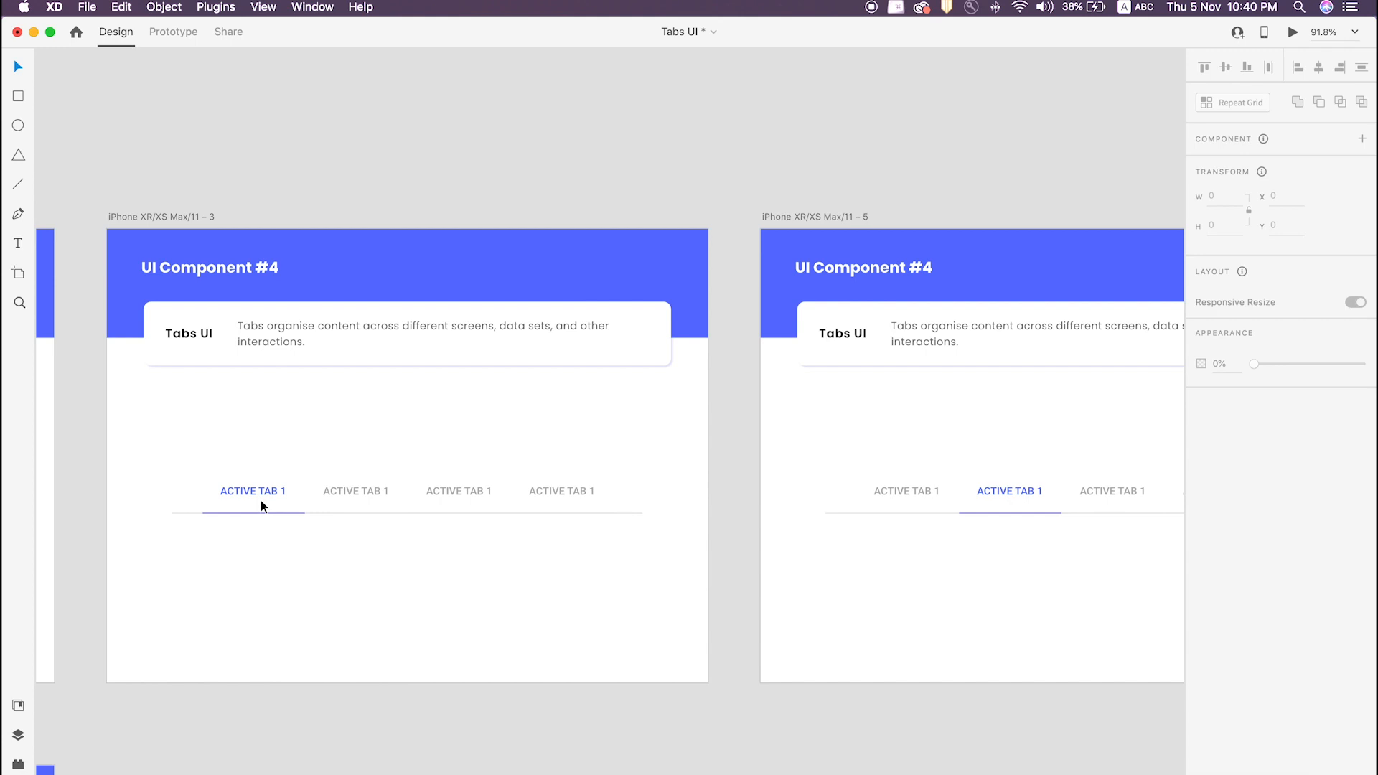
# In Prototype mode, link the original artboard's second tab to "iPhone XR/XS Max/11 – 5" with a tap-triggered Auto-Animate.
pyautogui.click(166, 33)
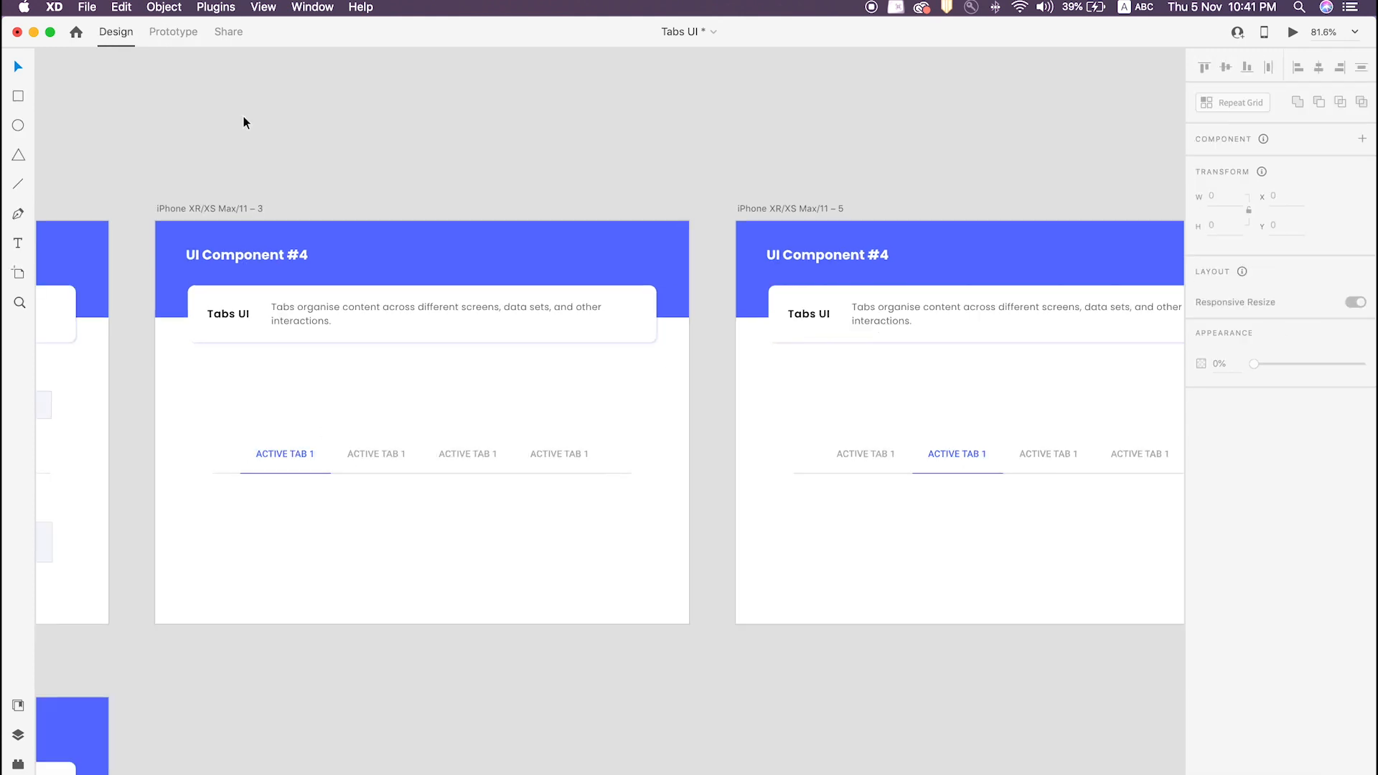
pyautogui.click(173, 31)
pyautogui.click(286, 458)
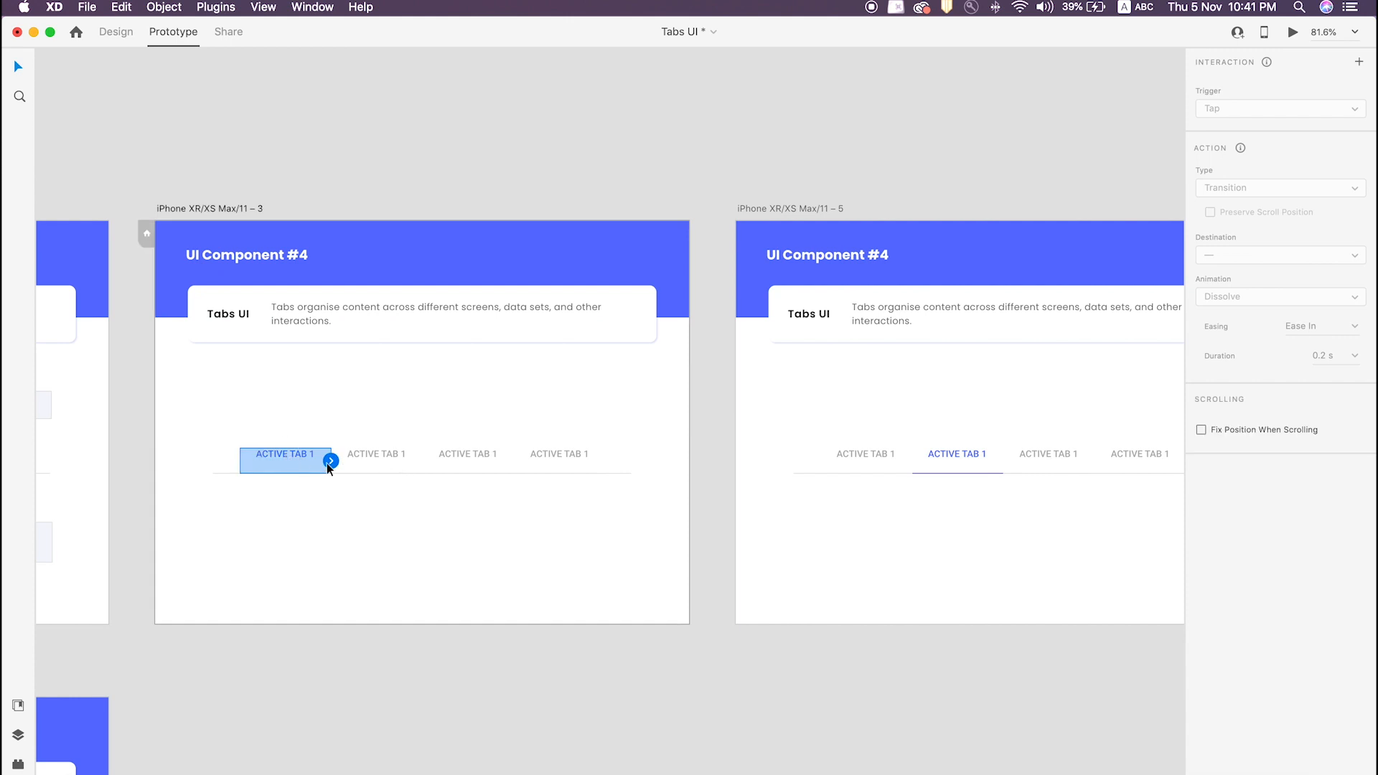
pyautogui.click(380, 463)
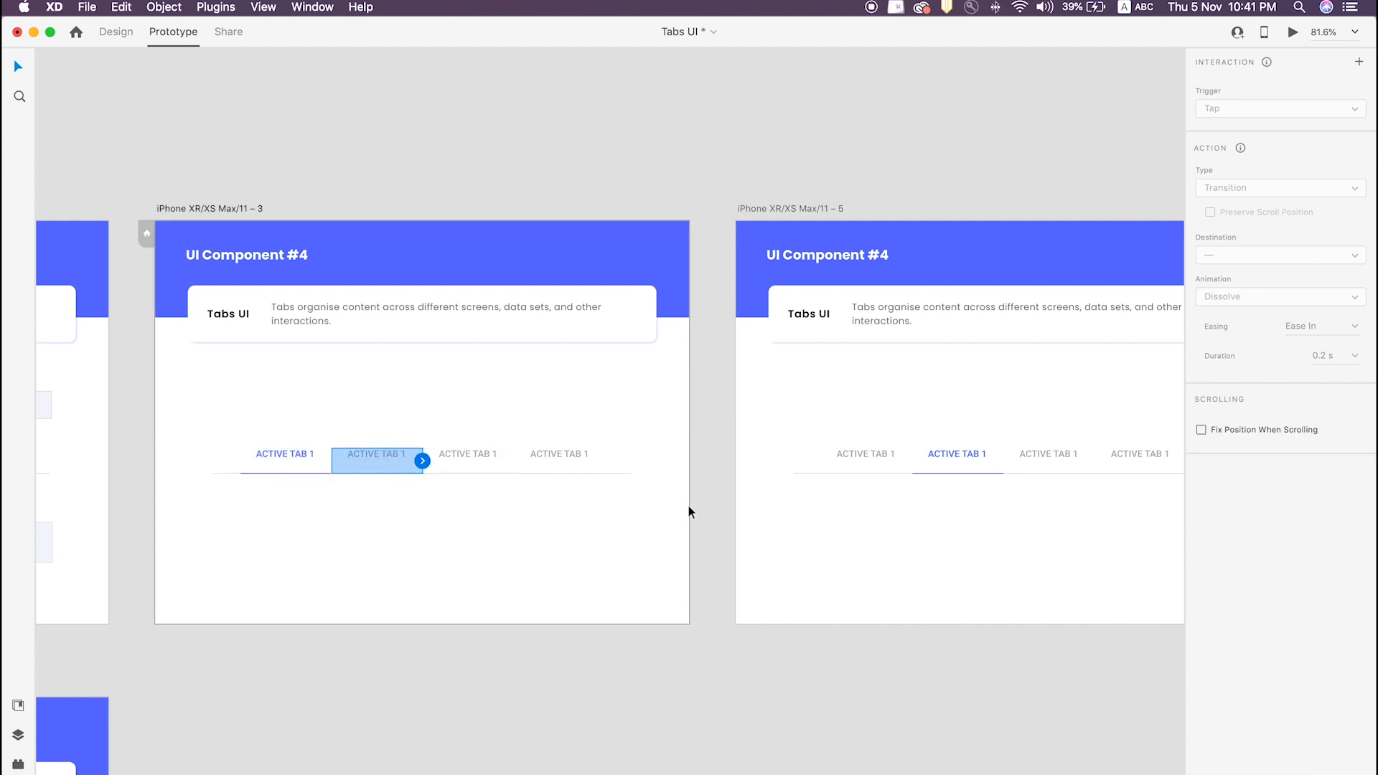
pyautogui.moveTo(422, 461); pyautogui.dragTo(832, 426)
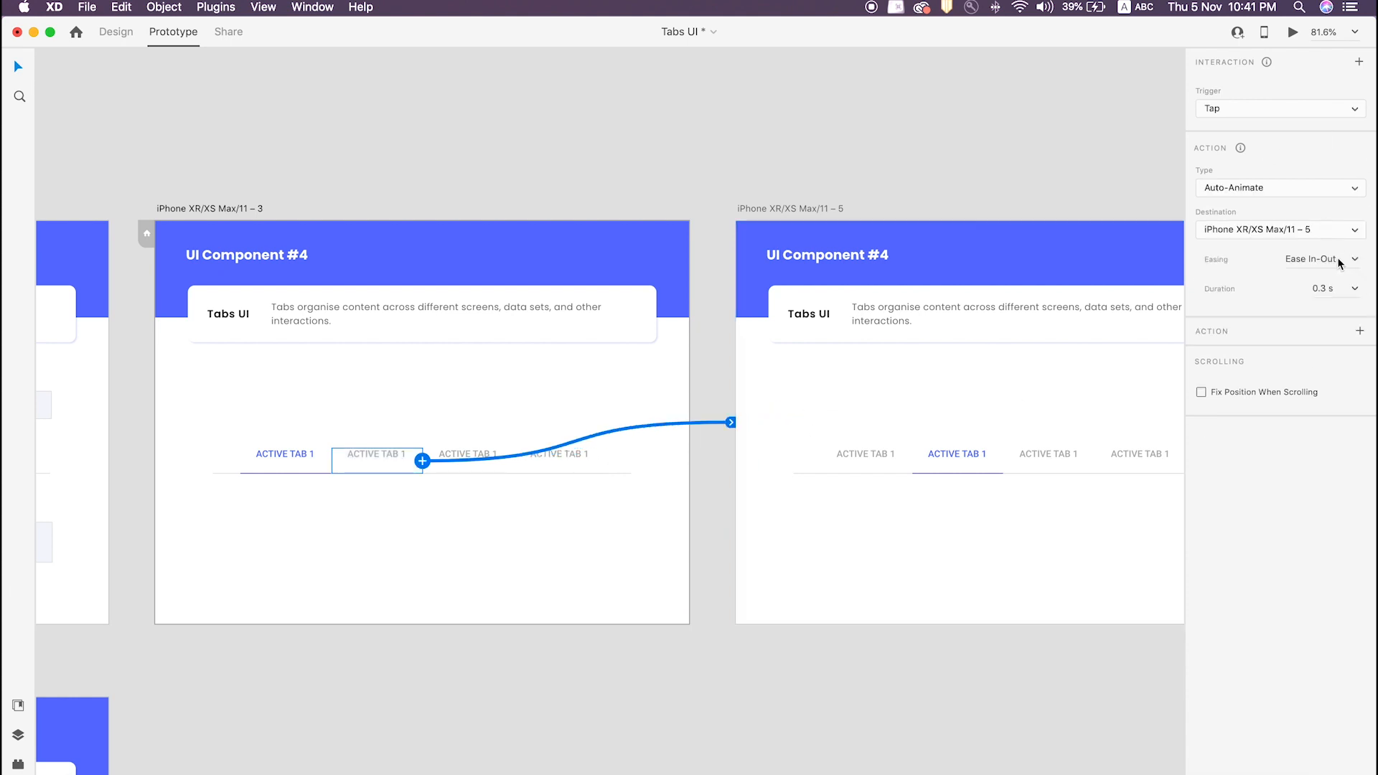
# Link the duplicated artboard's first tab label back to "iPhone XR/XS Max/11 – 3" with a tap-triggered Auto-Animate.
pyautogui.click(864, 457)
pyautogui.moveTo(895, 454); pyautogui.dragTo(374, 382)
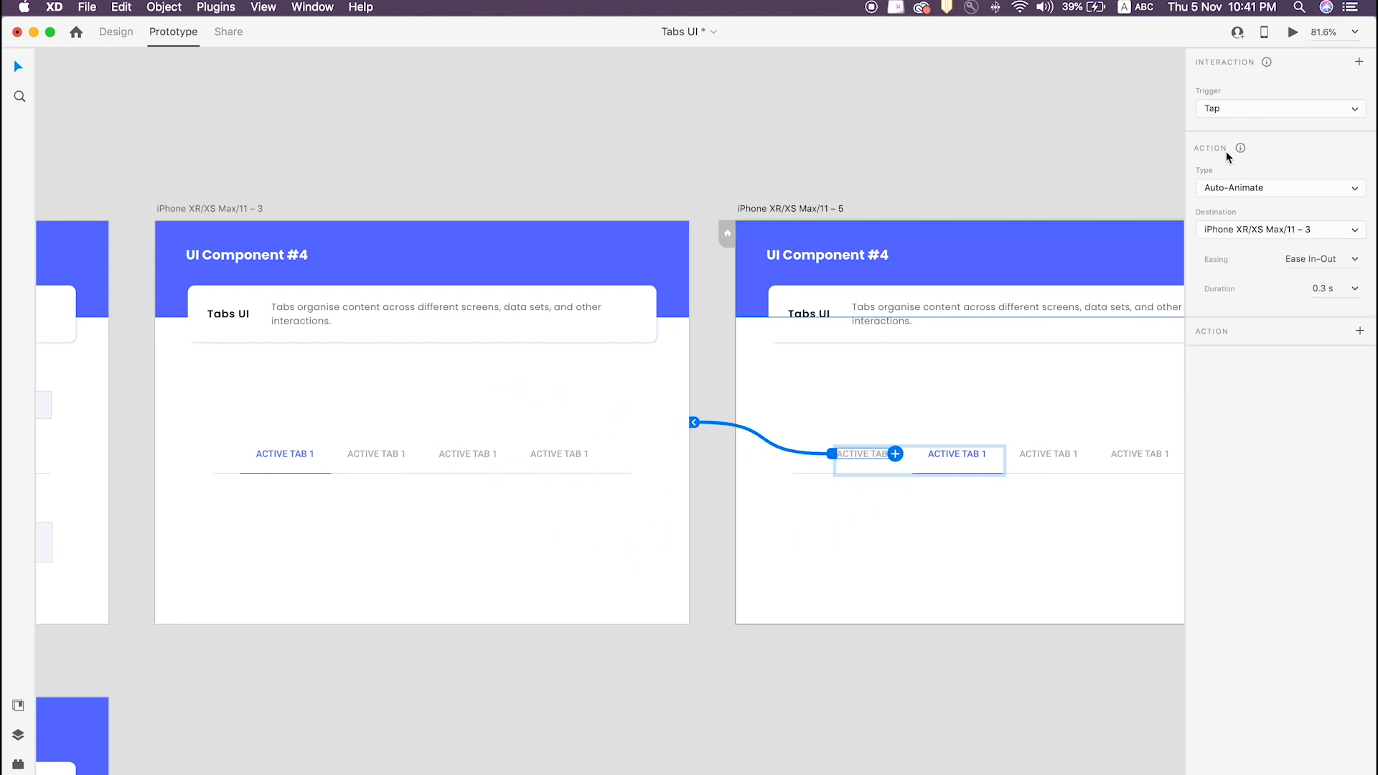
pyautogui.click(290, 178)
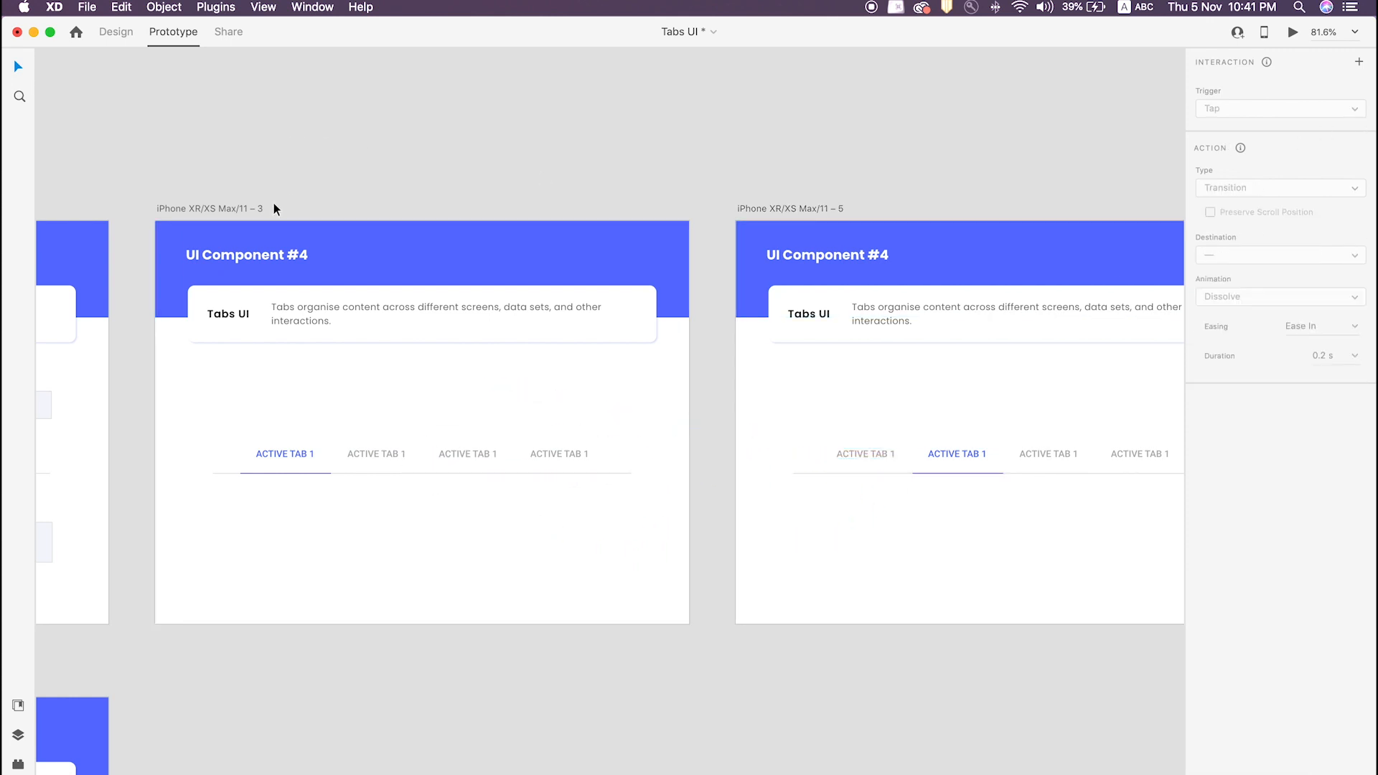
# Preview the prototype from "iPhone XR/XS Max/11 – 3", switching repeatedly between the first and second tabs, and close the preview.
pyautogui.click(207, 209)
pyautogui.press('super+Return')
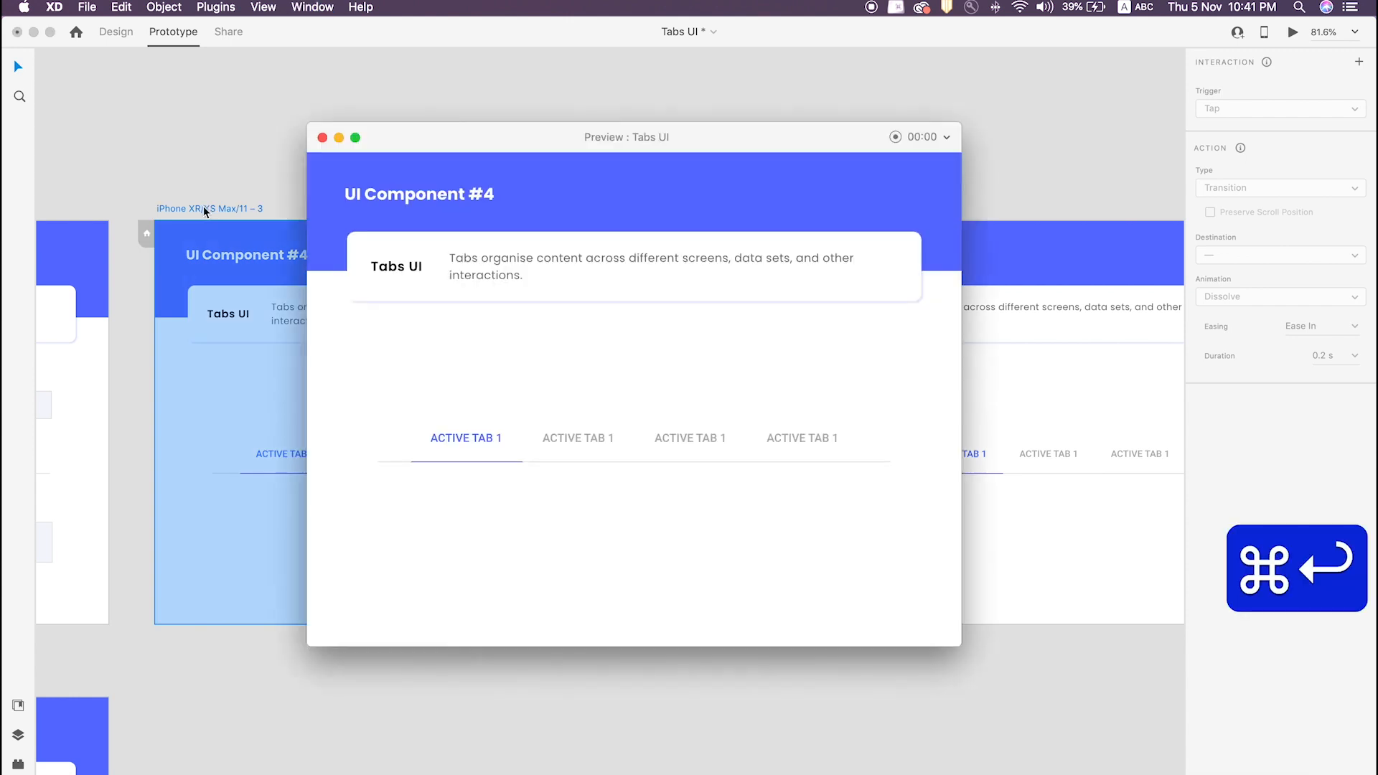
pyautogui.click(565, 444)
pyautogui.click(468, 440)
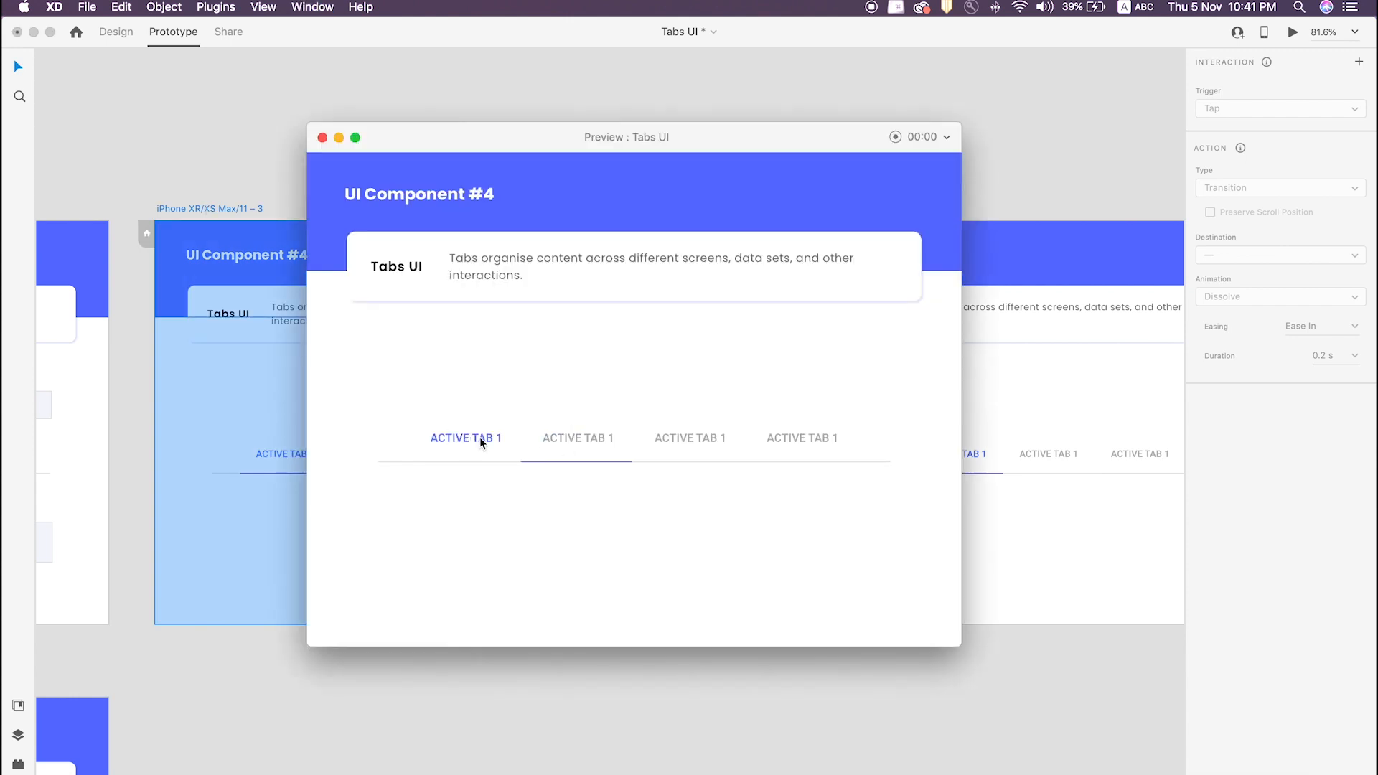
pyautogui.click(589, 444)
pyautogui.click(468, 444)
pyautogui.click(583, 439)
pyautogui.click(322, 138)
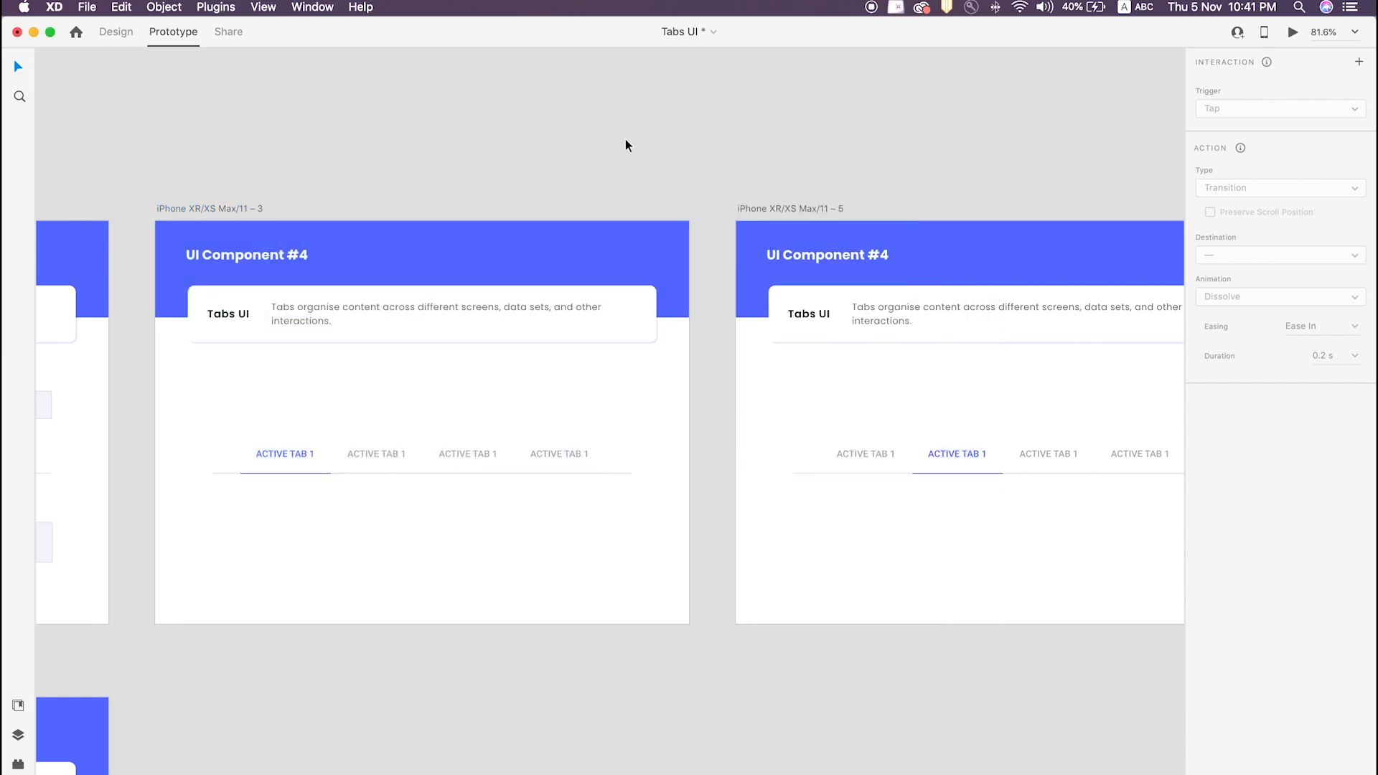
# Examine the Tooltips artboard, including its description card and the camera icon with its tooltip.
pyautogui.scroll(-3, 627, 141)
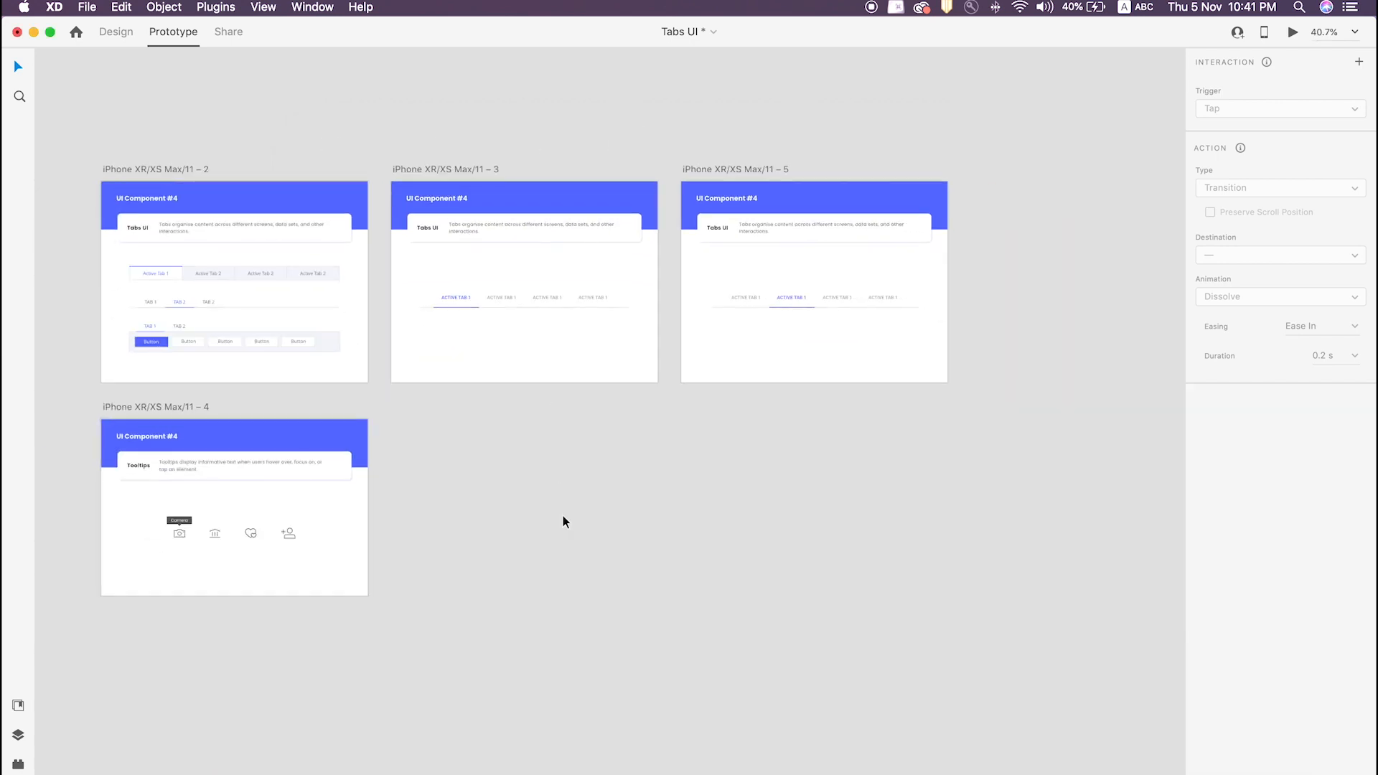
pyautogui.scroll(3, 501, 486)
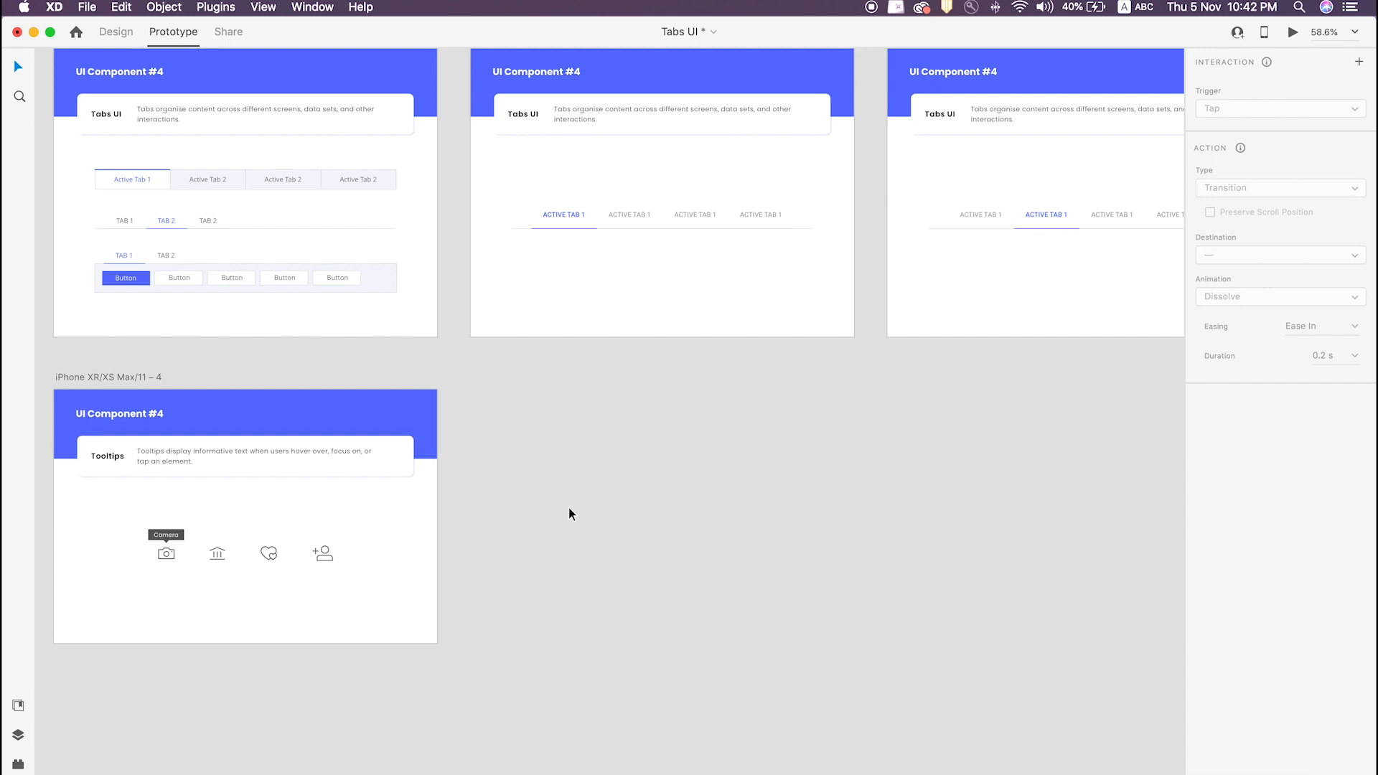
pyautogui.moveTo(518, 512); pyautogui.dragTo(928, 467)
pyautogui.scroll(5, 928, 465)
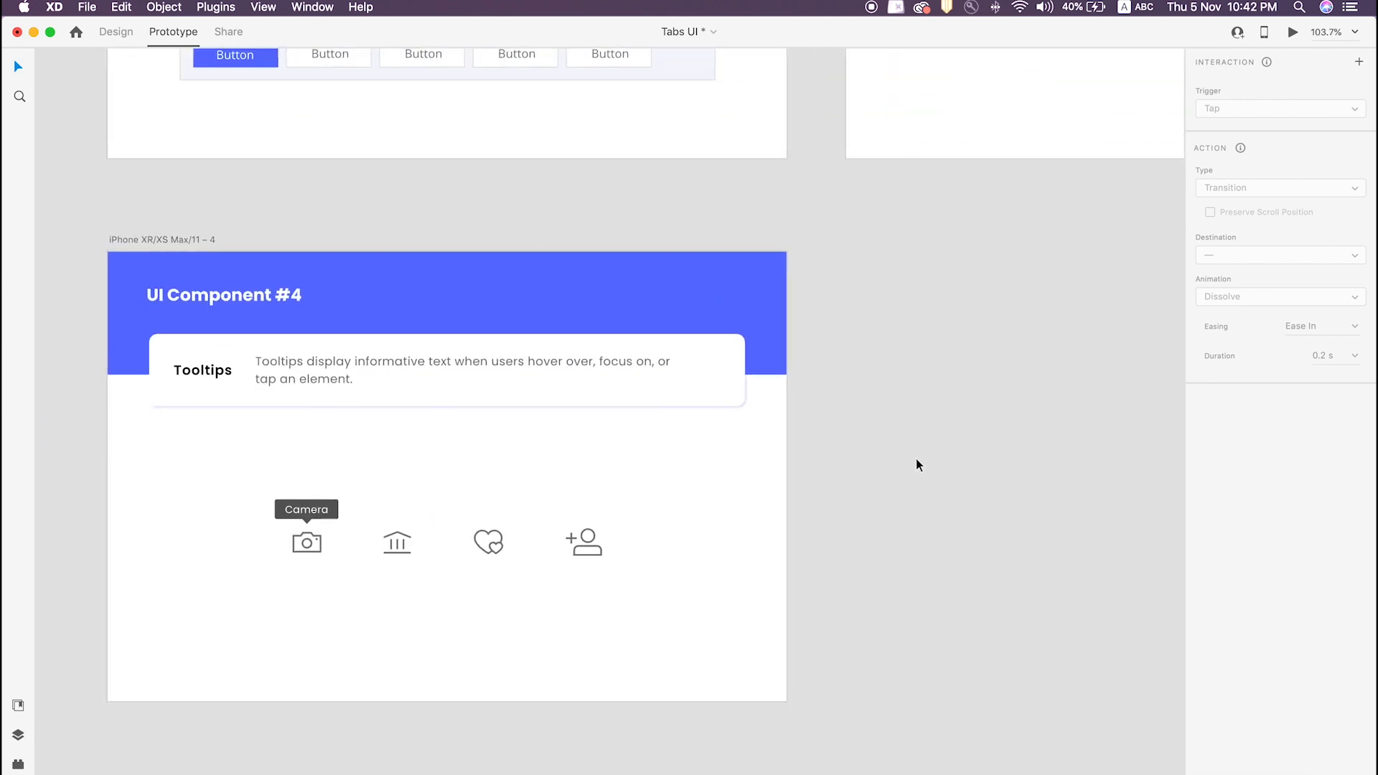
pyautogui.hscroll(-2, 916, 464)
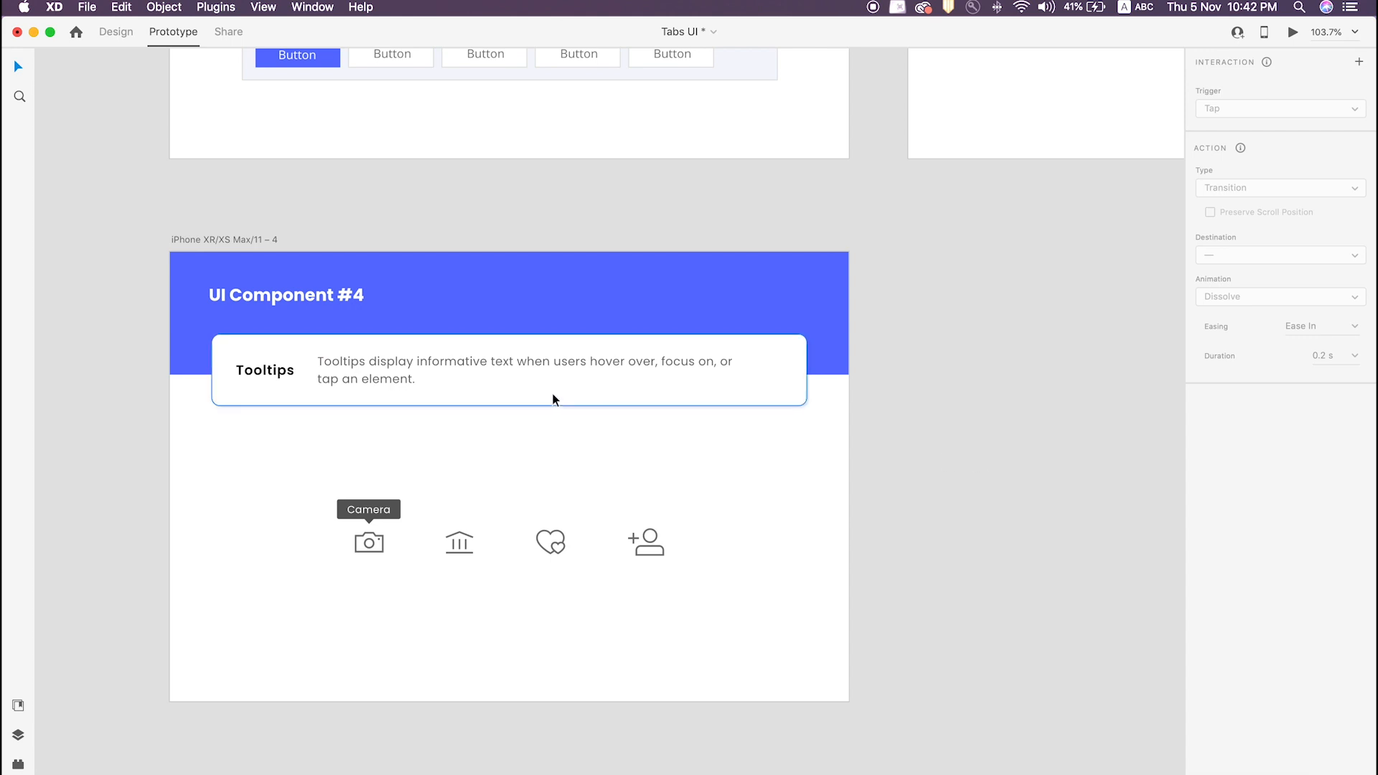
pyautogui.click(502, 374)
pyautogui.click(927, 426)
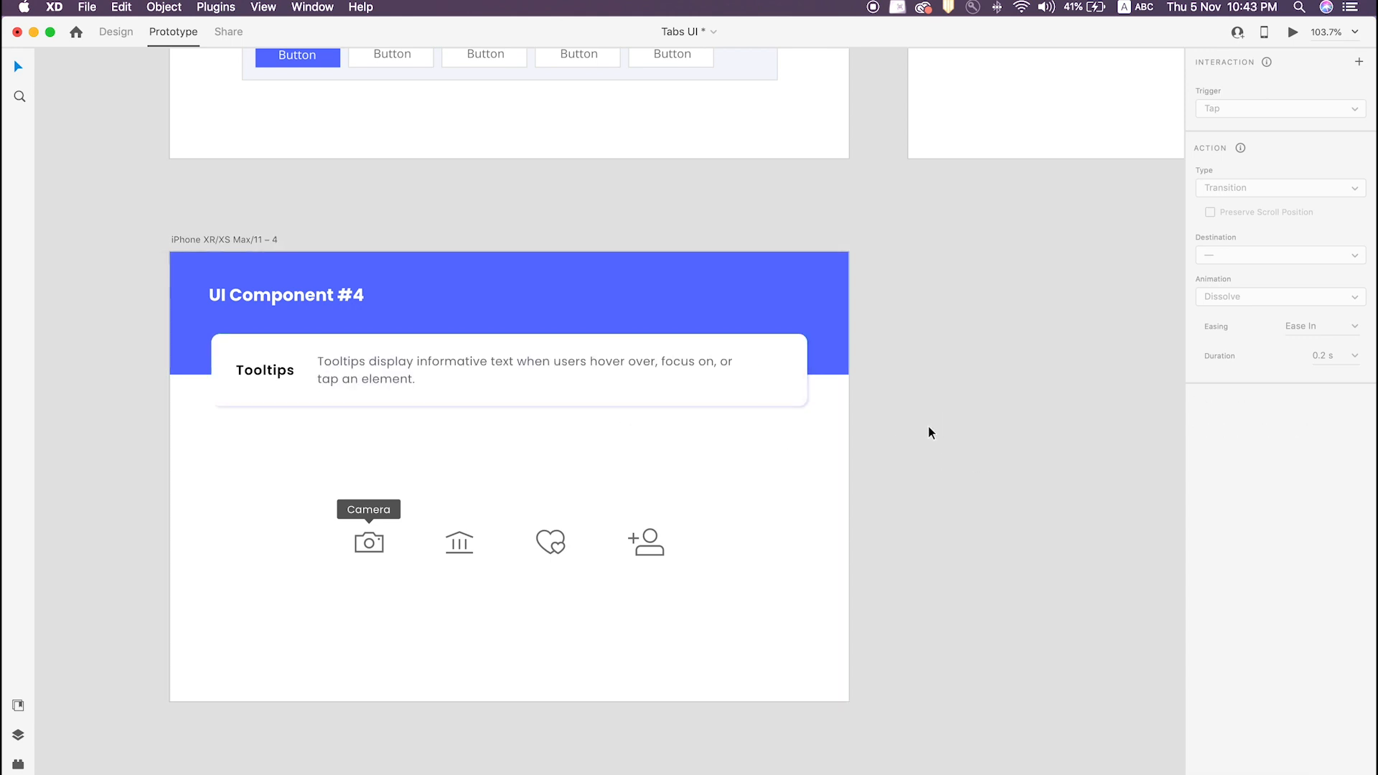
pyautogui.click(426, 467)
pyautogui.click(348, 518)
pyautogui.click(886, 416)
# Switch to the browser and open the Tooltips page in the Material Design component documentation to read its guidance.
pyautogui.hotkey('ctrl', 'Right')
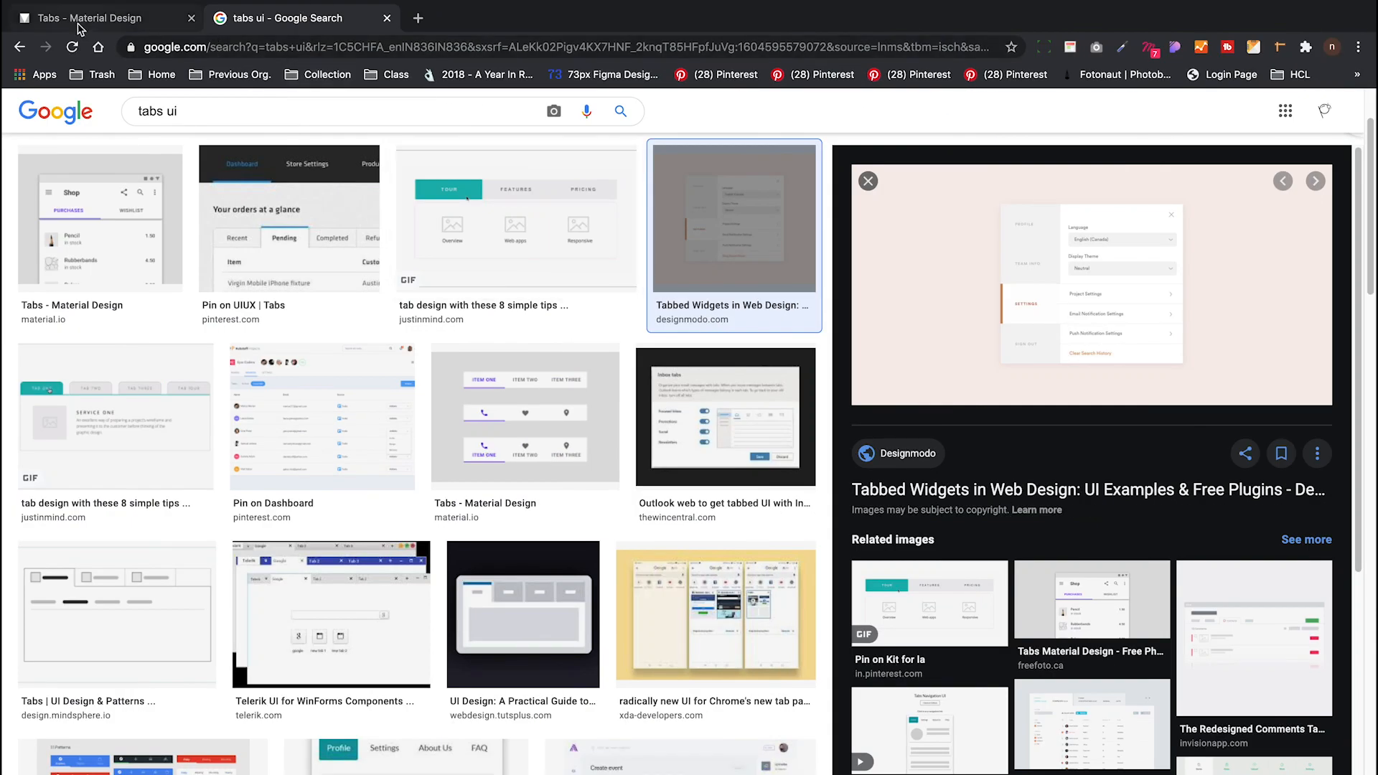
pyautogui.click(80, 28)
pyautogui.scroll(-2, 179, 610)
pyautogui.scroll(-6, 193, 602)
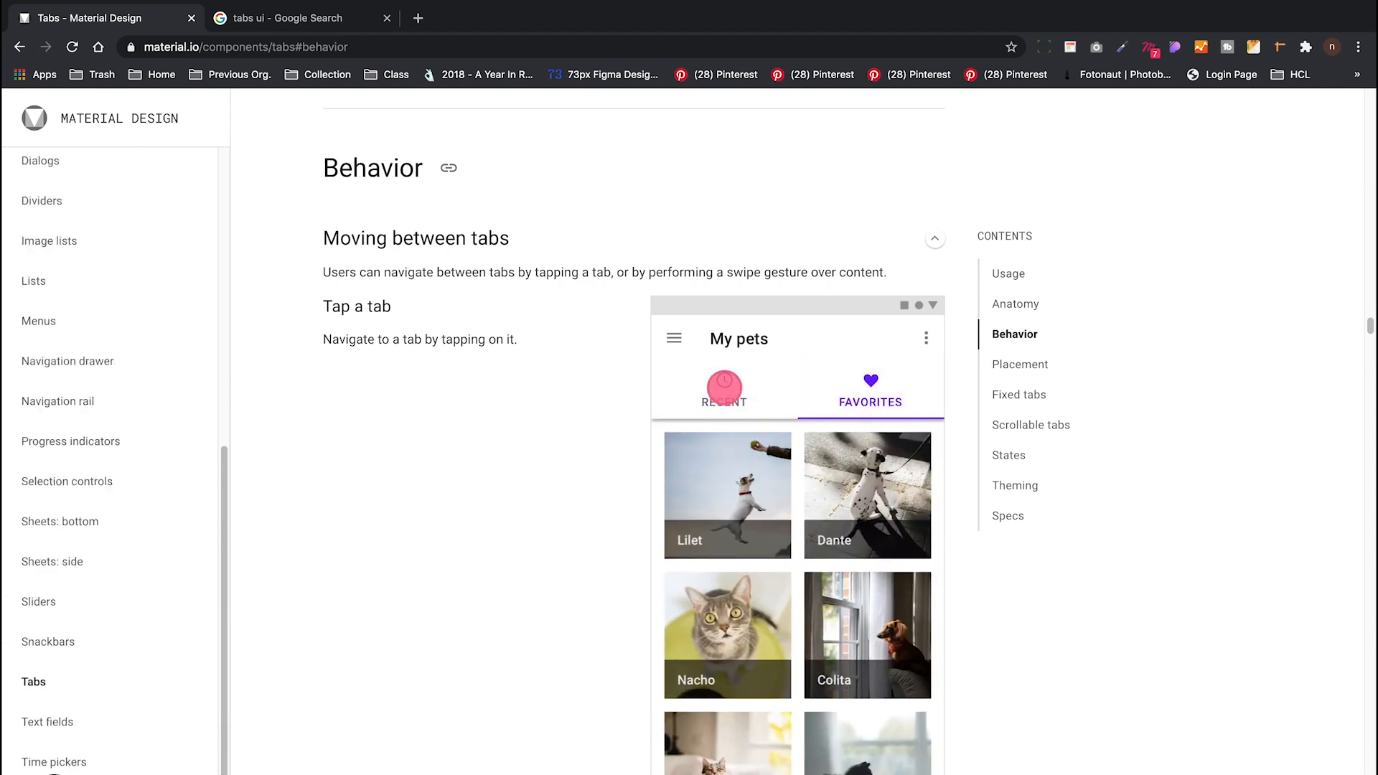
pyautogui.click(53, 774)
pyautogui.scroll(-2, 442, 370)
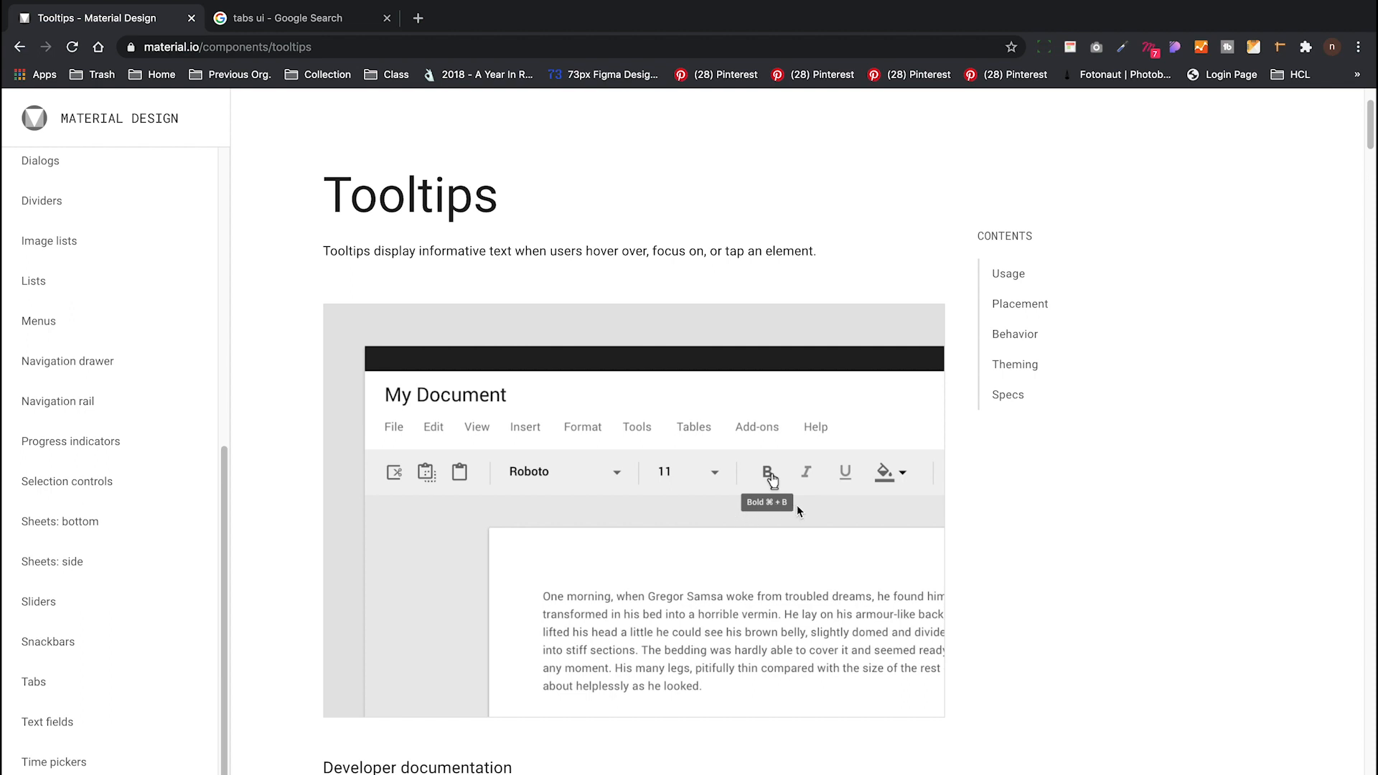
# Read the usage principles and placement examples on the Material Design Tooltips page.
pyautogui.scroll(-5, 797, 507)
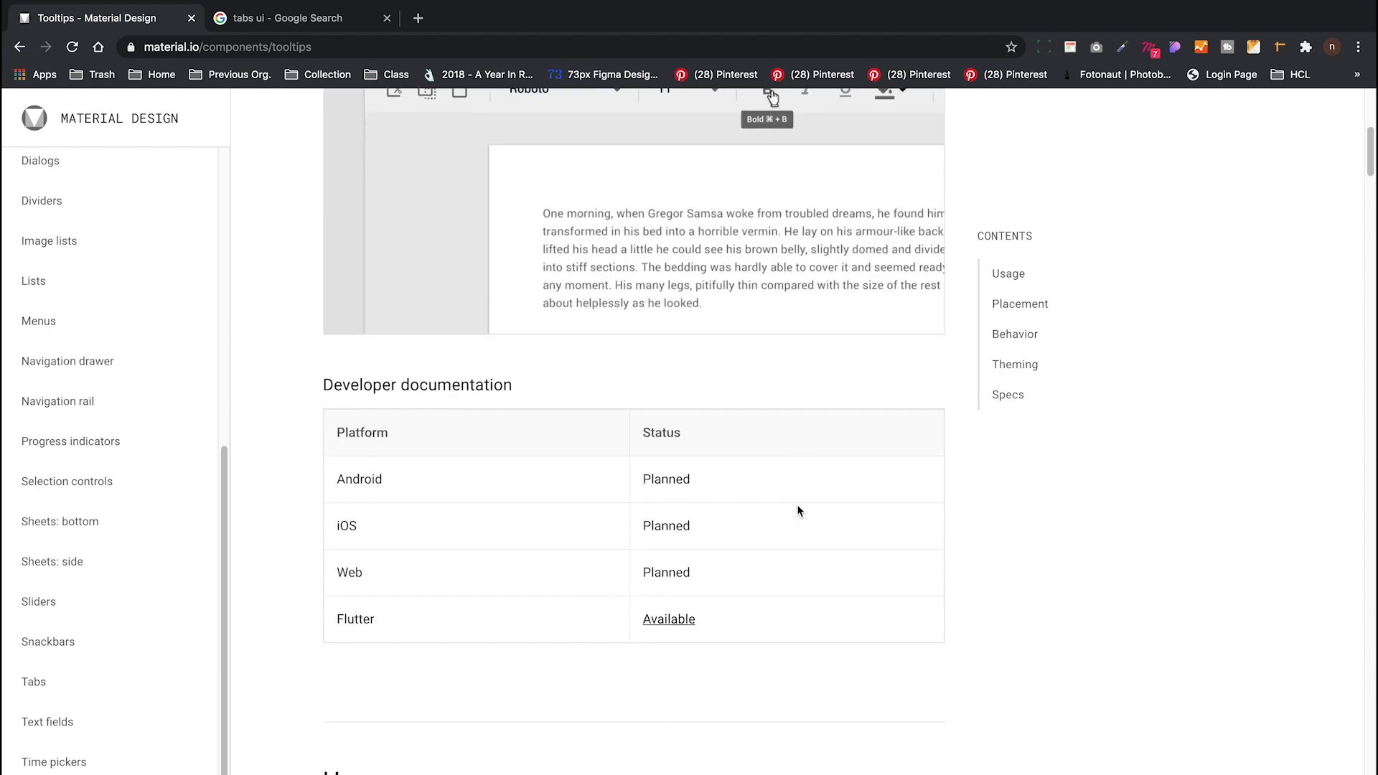
pyautogui.scroll(-8, 798, 511)
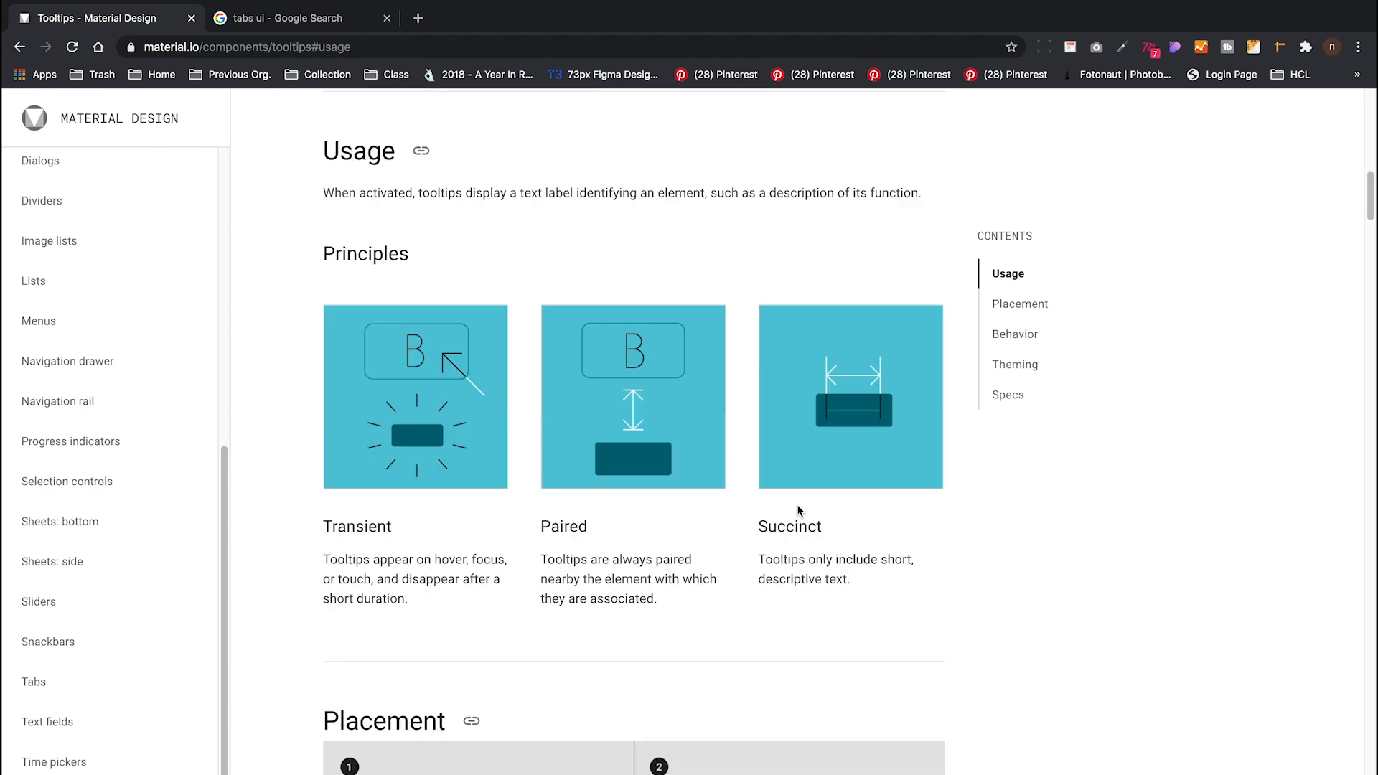
pyautogui.scroll(-7, 798, 511)
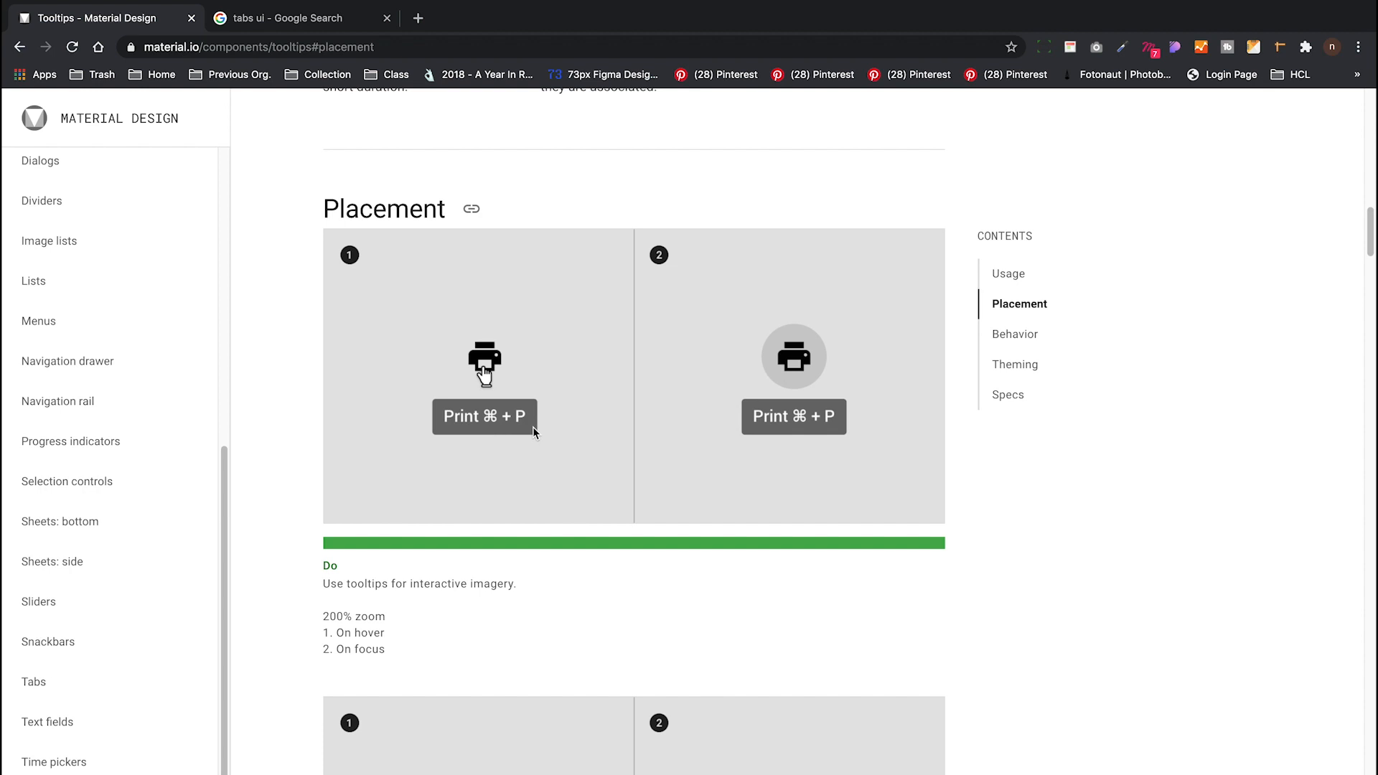
pyautogui.scroll(-1, 537, 456)
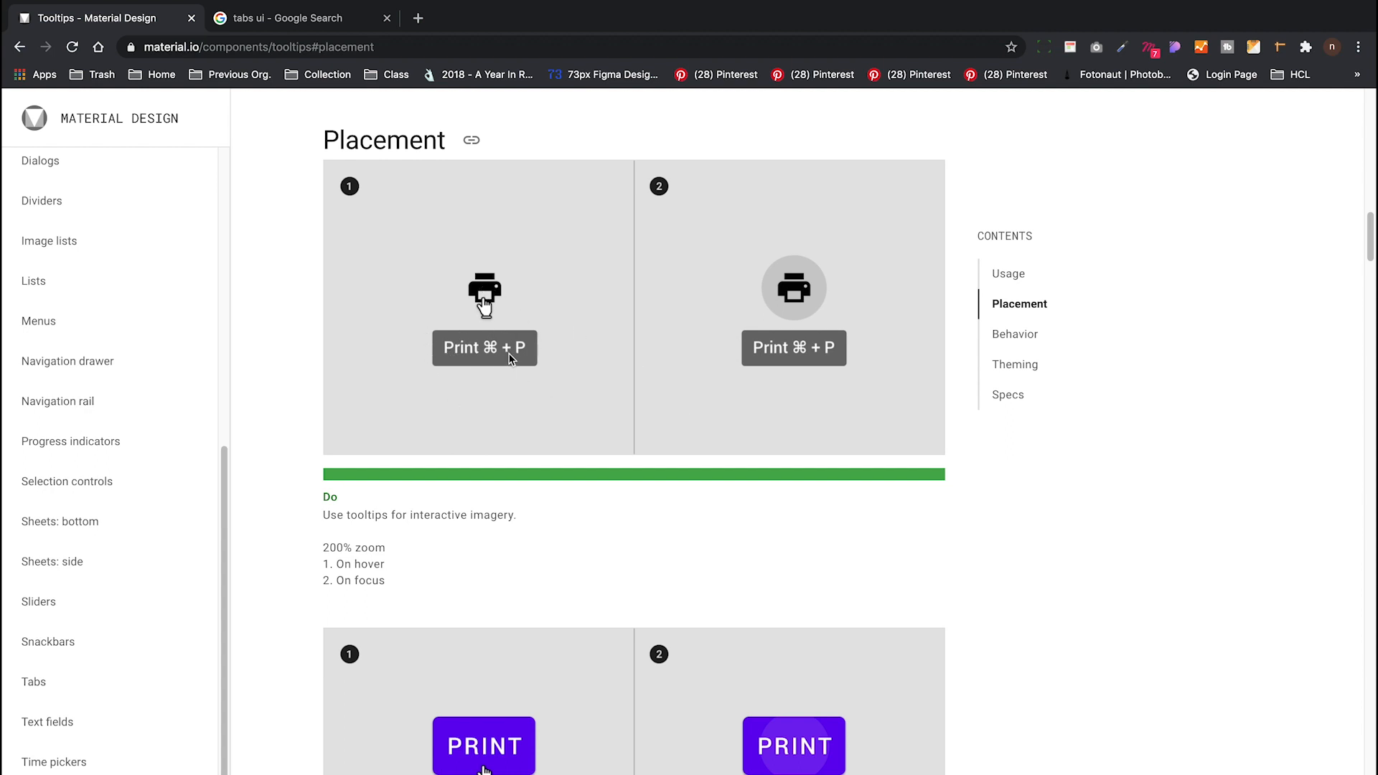
pyautogui.scroll(-3, 551, 435)
pyautogui.scroll(-9, 506, 614)
pyautogui.scroll(6, 504, 610)
pyautogui.scroll(10, 504, 610)
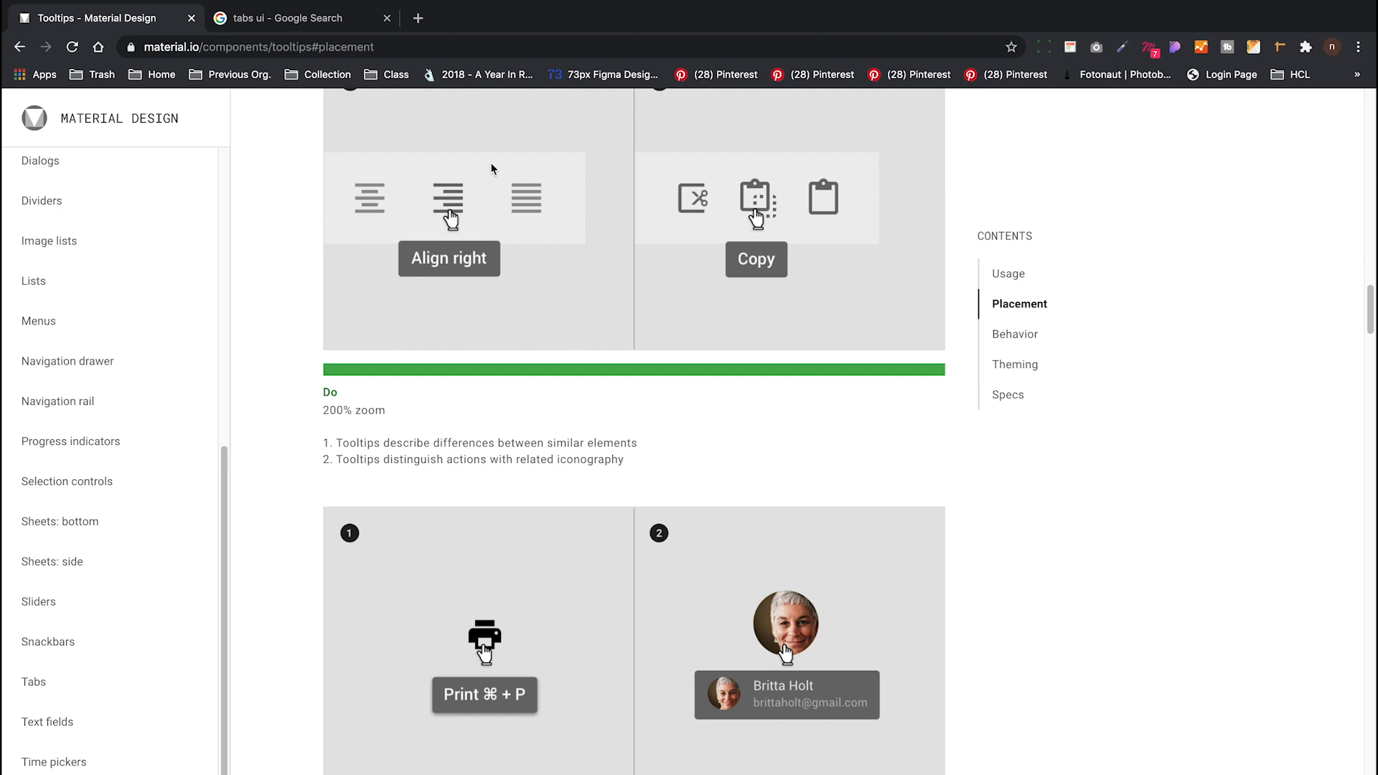
# Search Google Images for "tooltip ui" in a new browser tab.
pyautogui.click(323, 21)
pyautogui.click(413, 19)
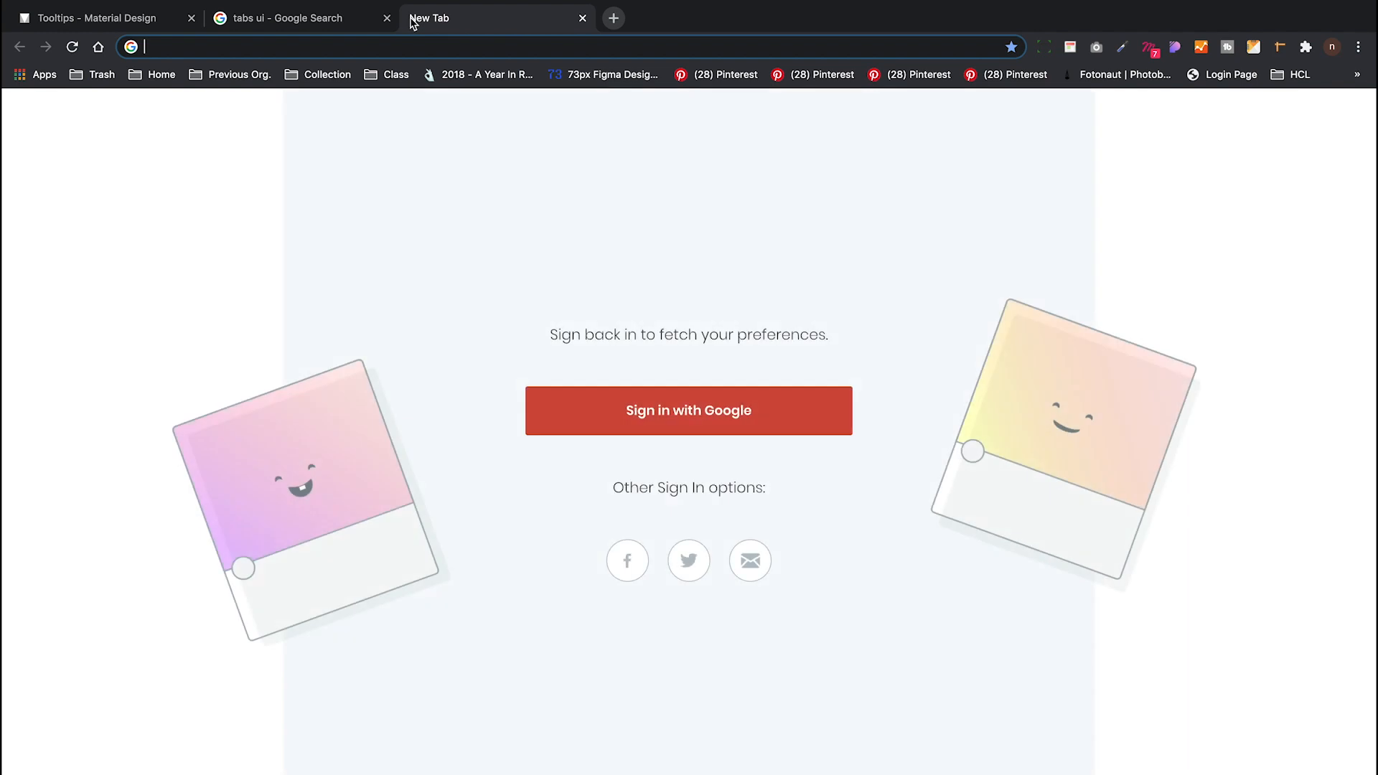
pyautogui.write('tooltip ui')
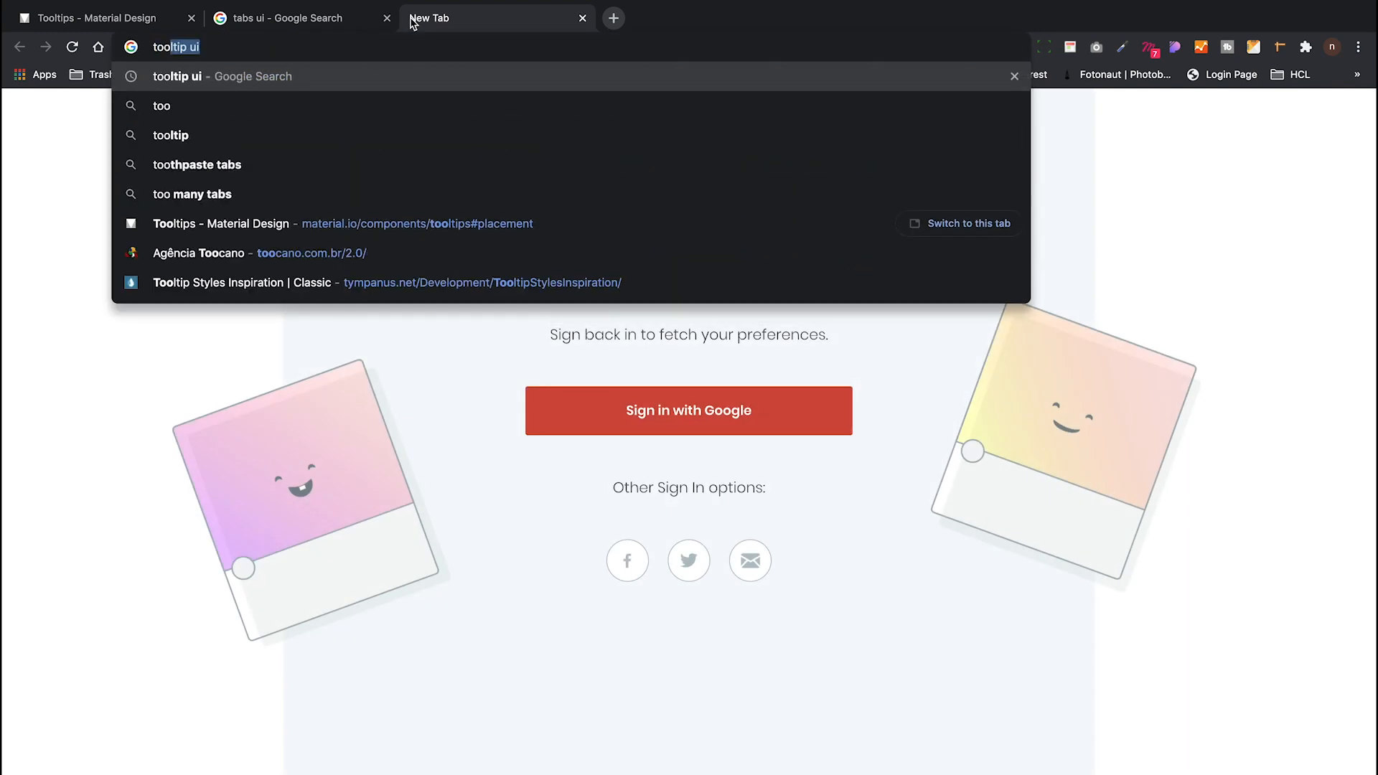
pyautogui.press('Return')
pyautogui.click(228, 171)
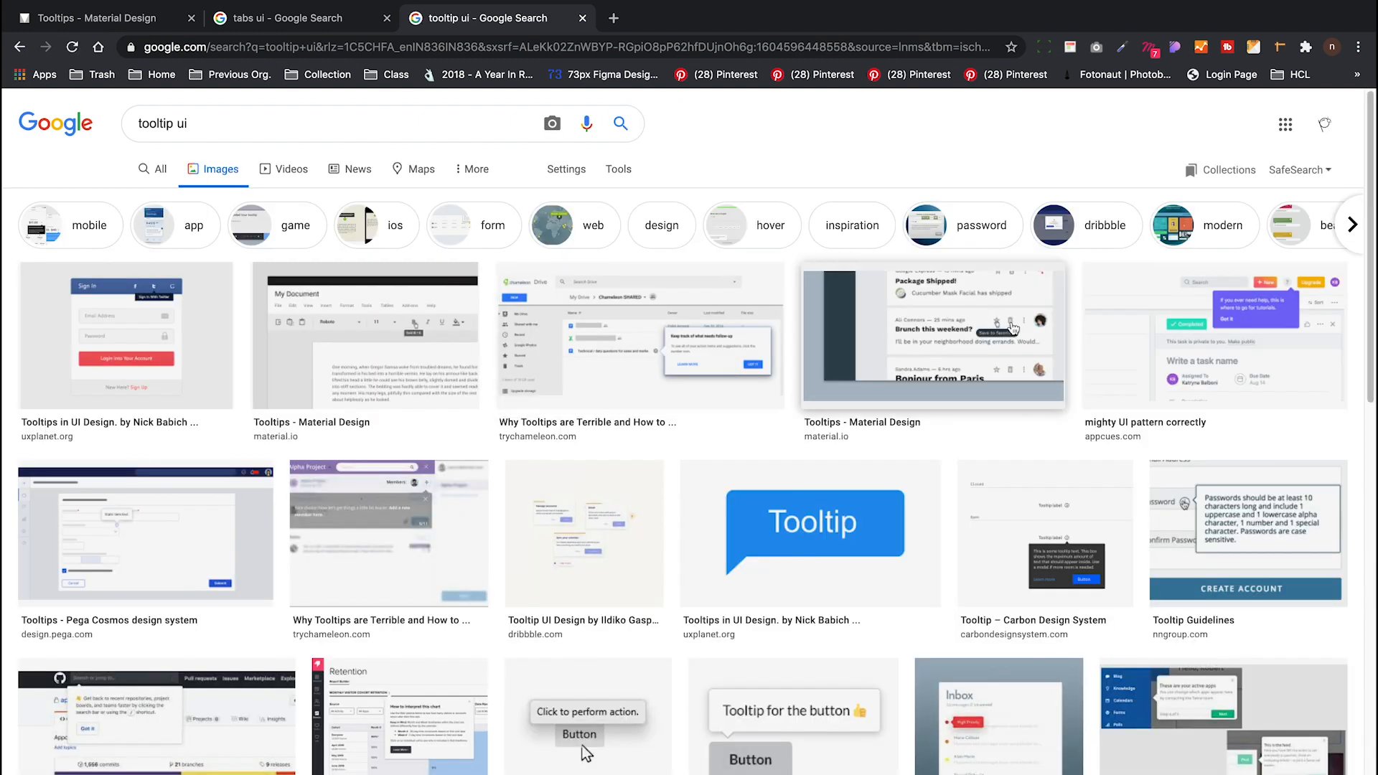
# Examine several tooltip examples in the image results, including speech-bubble, hover-hint, toolbar and onboarding tooltip designs.
pyautogui.click(793, 525)
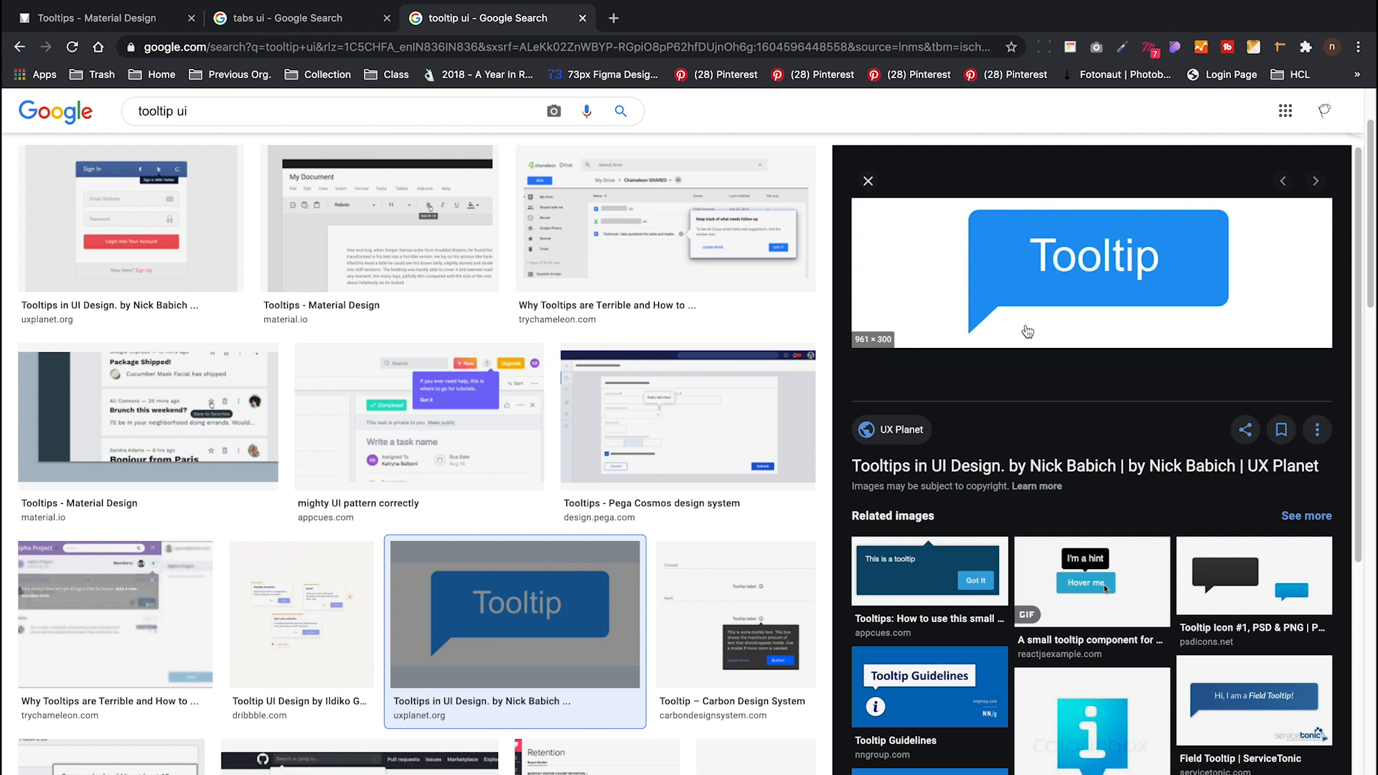
pyautogui.click(1108, 593)
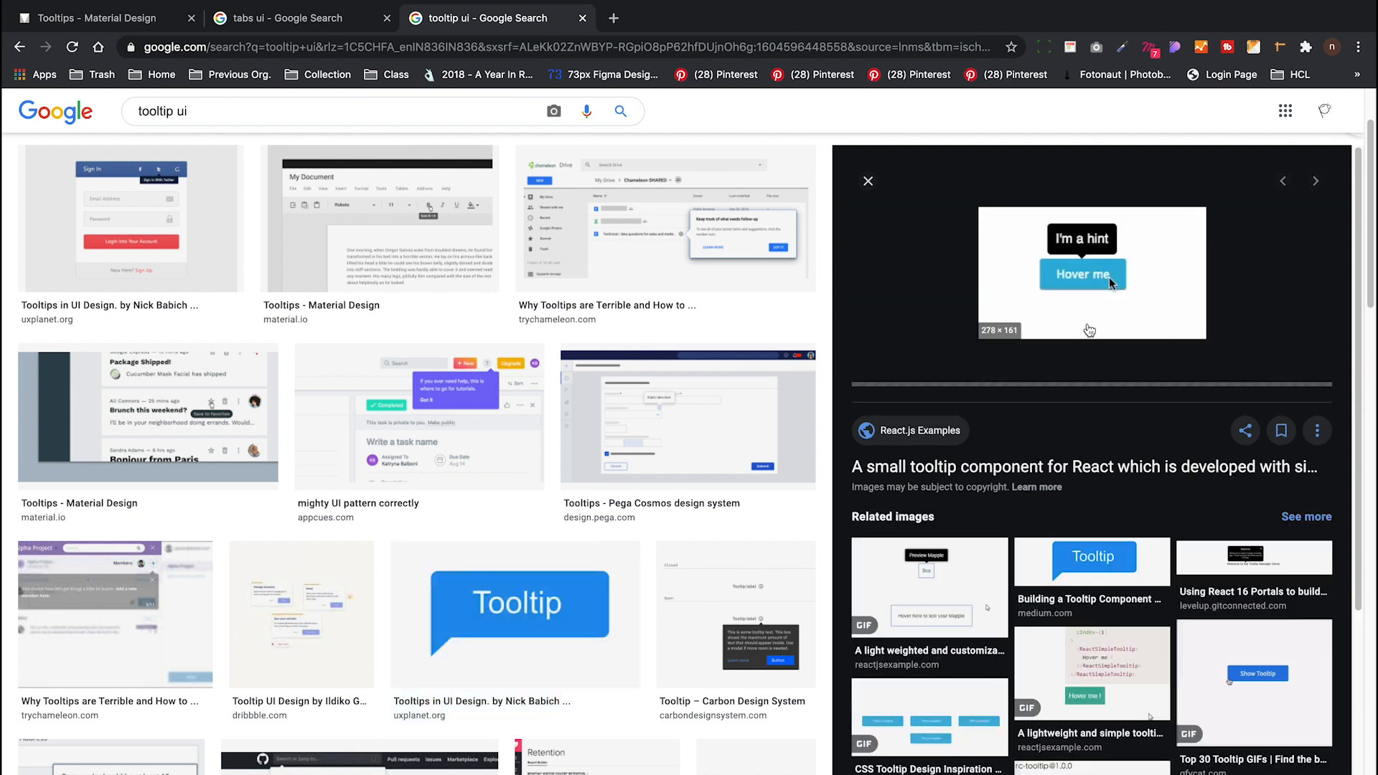
pyautogui.click(926, 574)
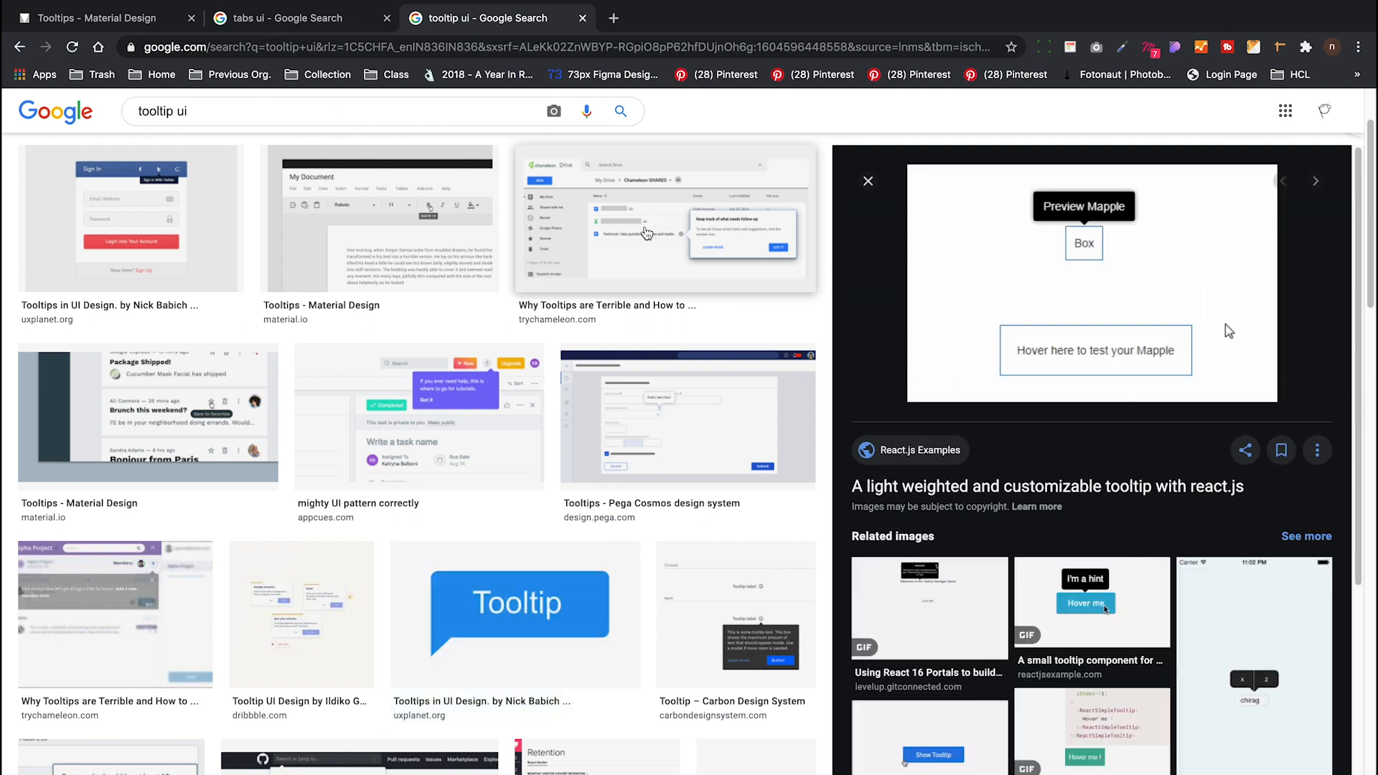
pyautogui.click(649, 230)
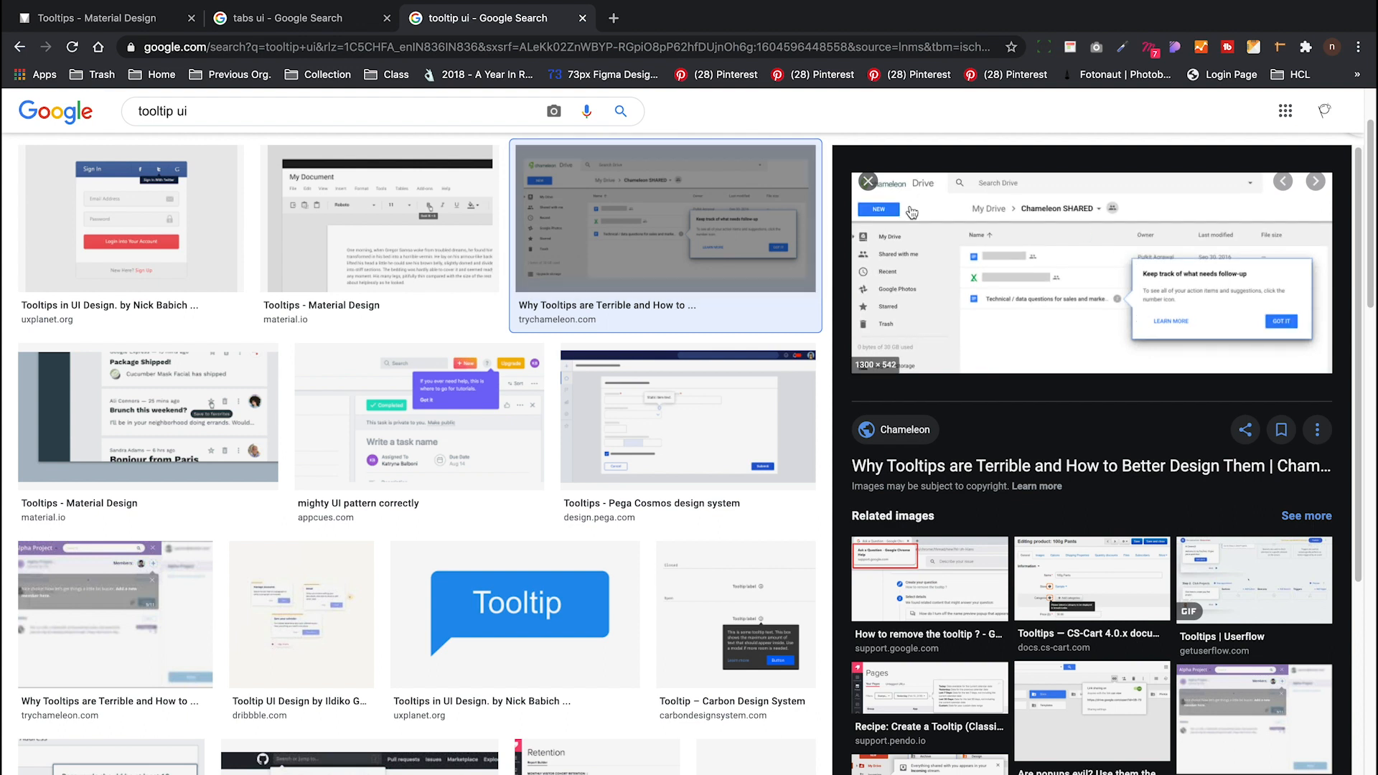
pyautogui.click(410, 239)
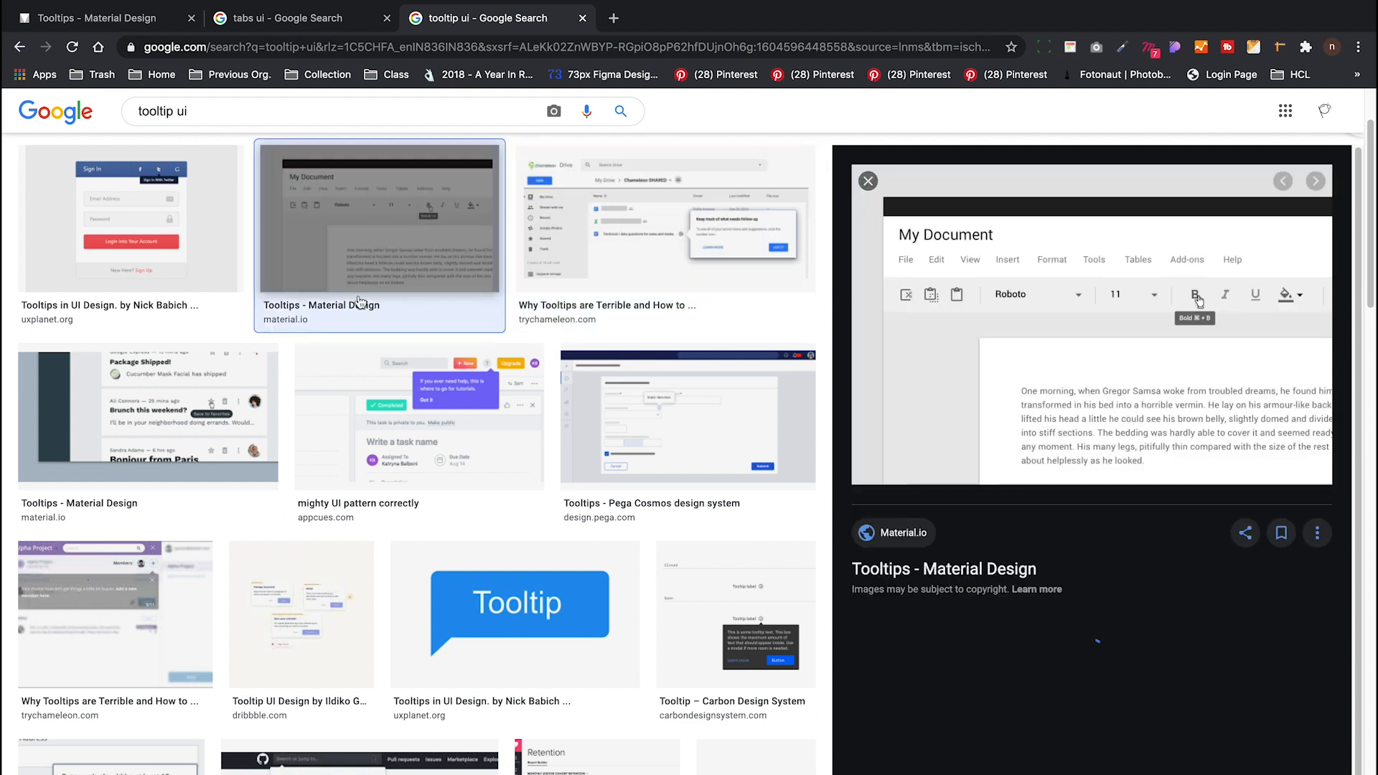
pyautogui.click(147, 412)
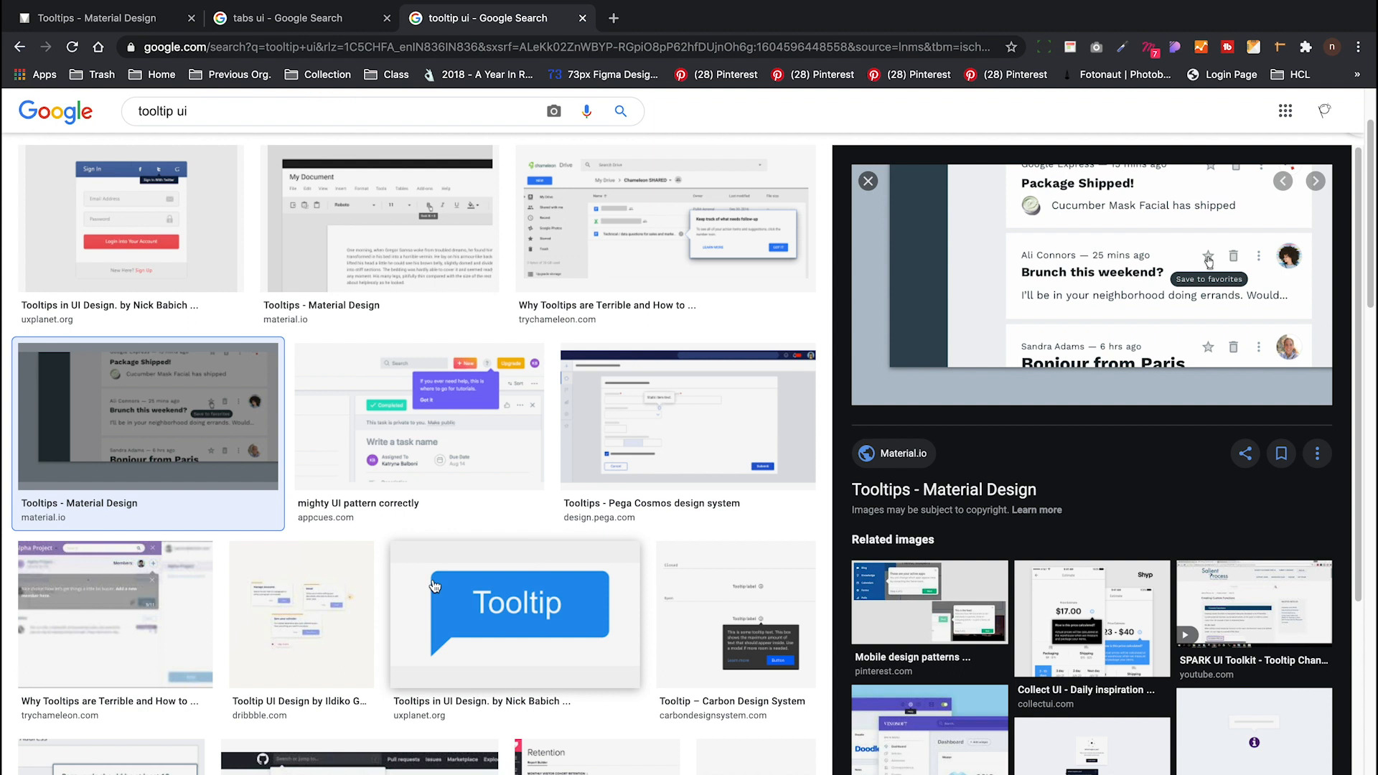
pyautogui.click(459, 431)
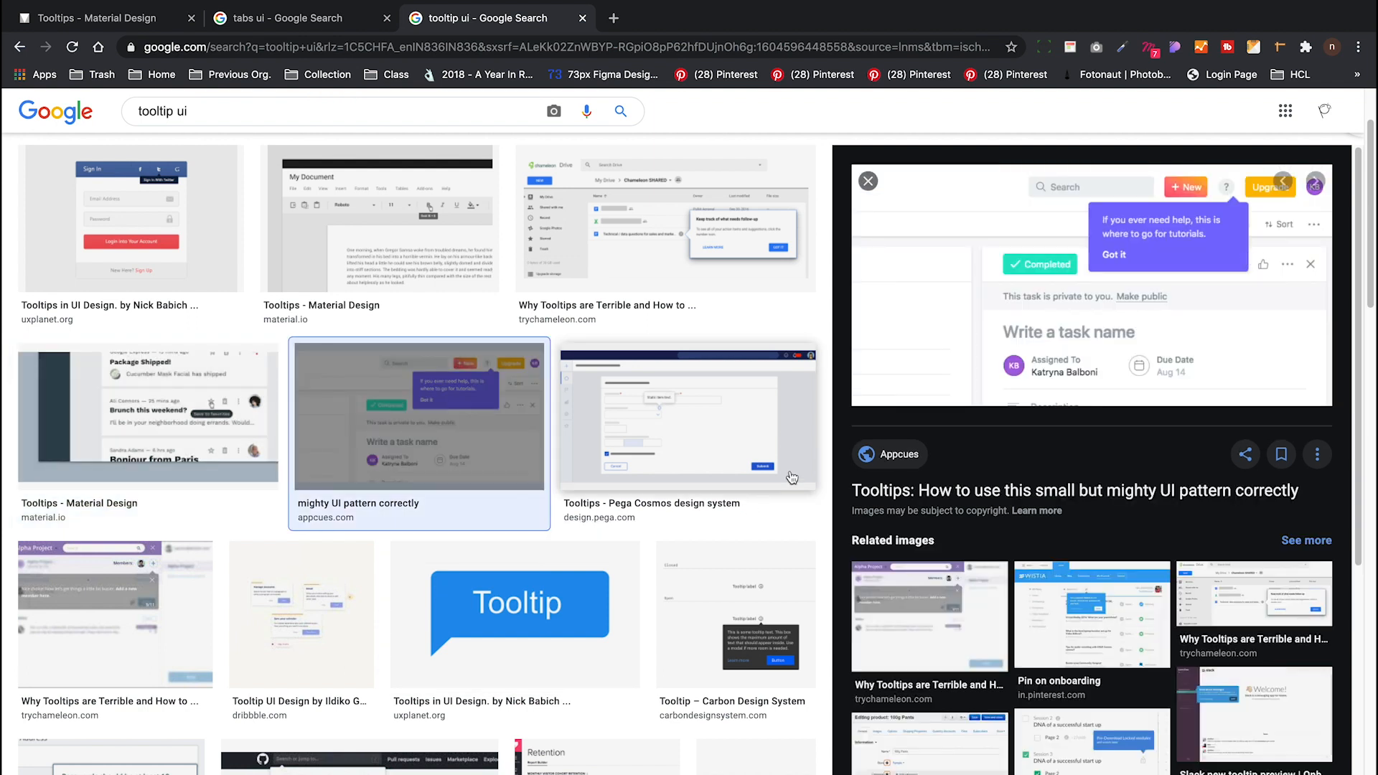
# Switch back to Adobe XD and put the document with the Tooltips artboard into Design mode.
pyautogui.press('super+Tab')
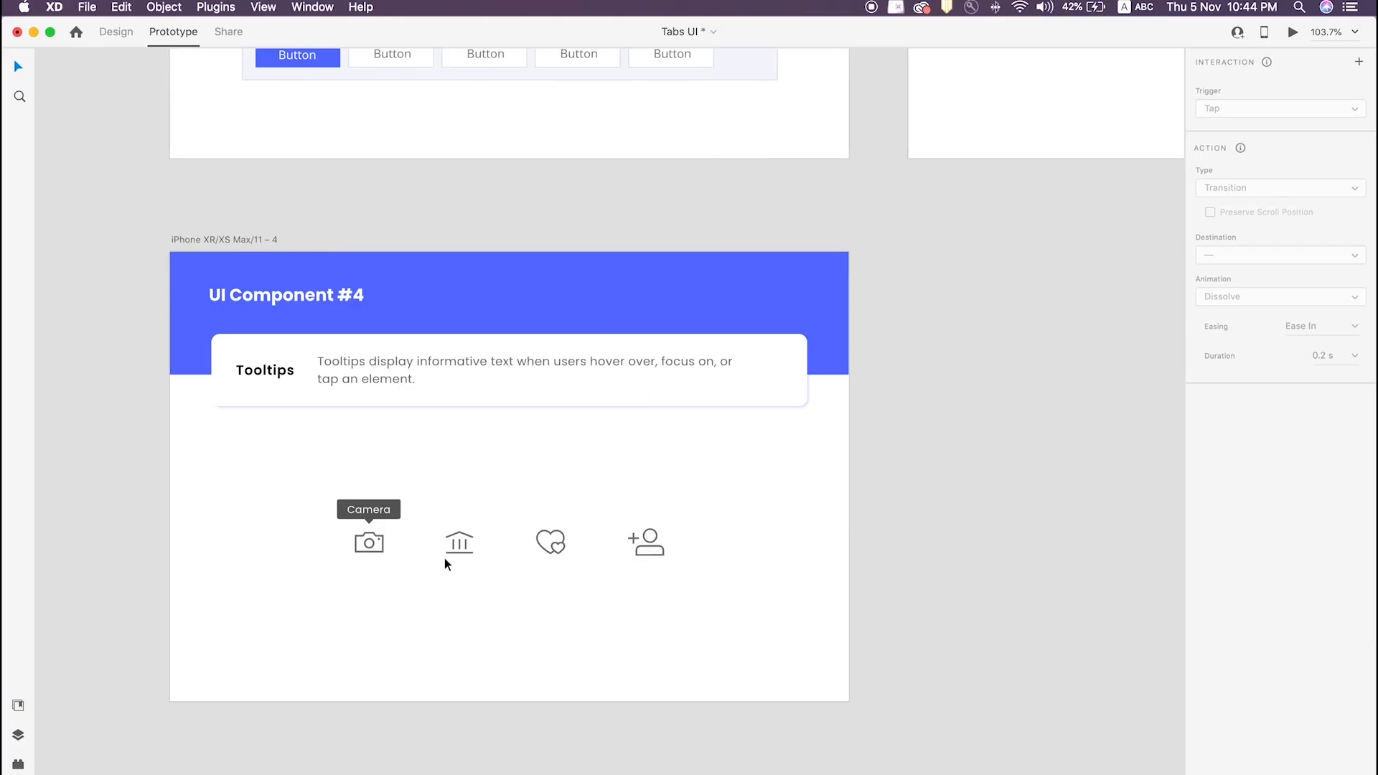
pyautogui.click(439, 571)
pyautogui.click(1016, 465)
pyautogui.click(384, 512)
pyautogui.click(527, 450)
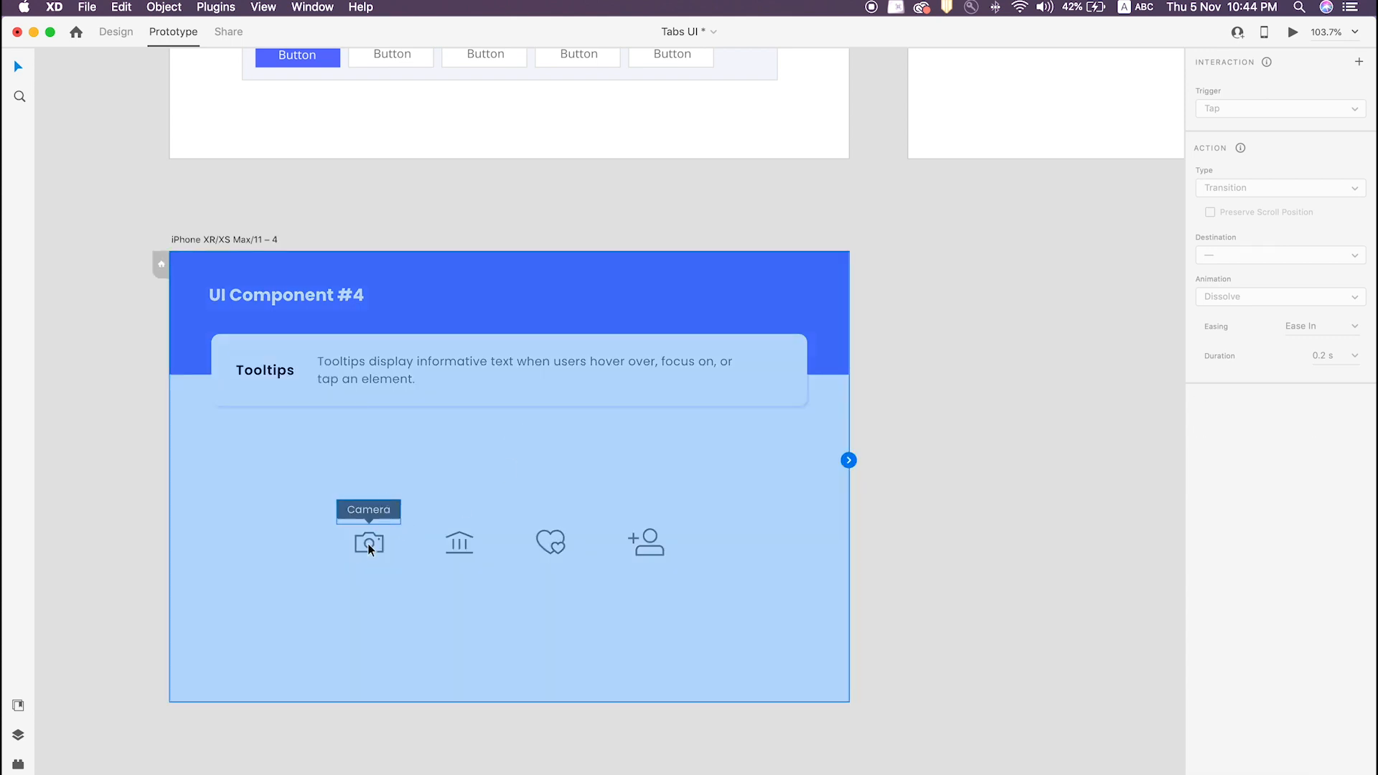
pyautogui.click(1036, 503)
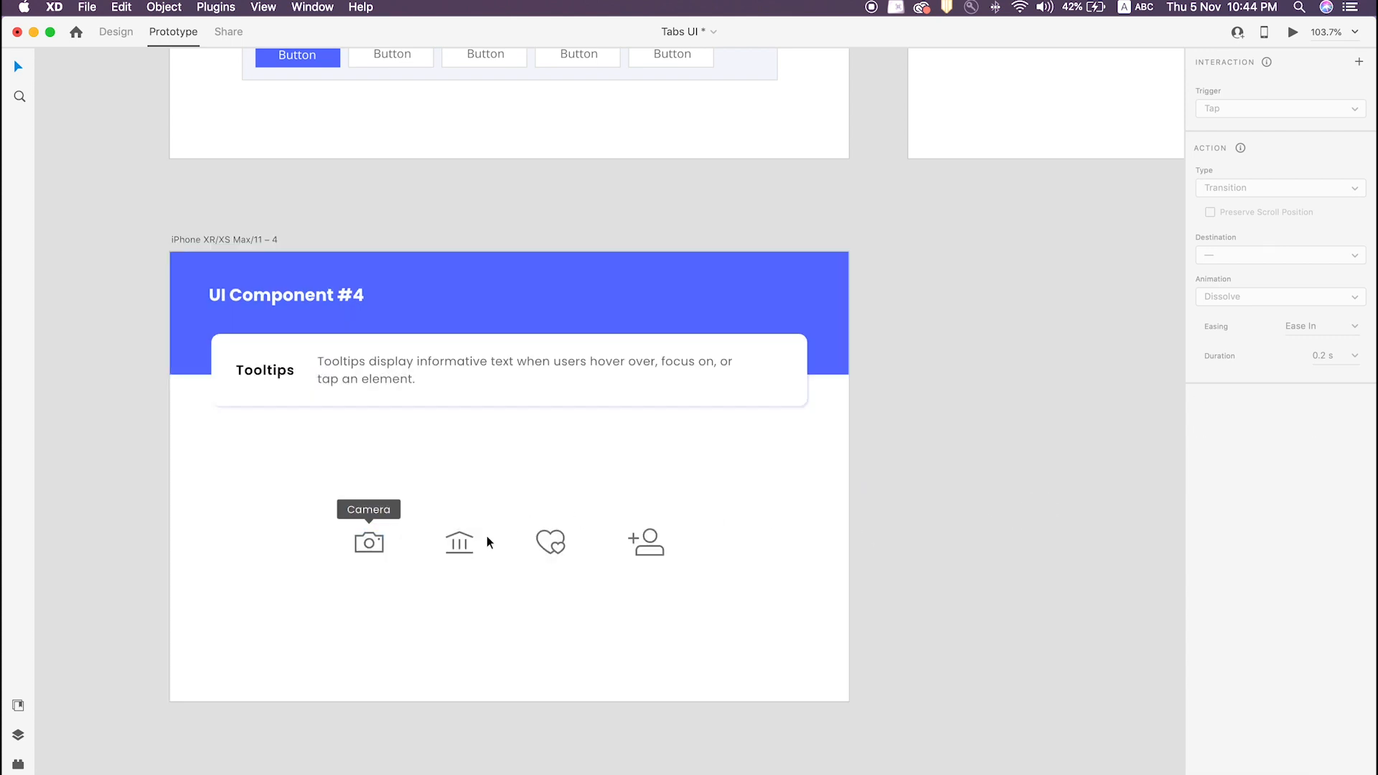
pyautogui.click(188, 238)
pyautogui.click(115, 32)
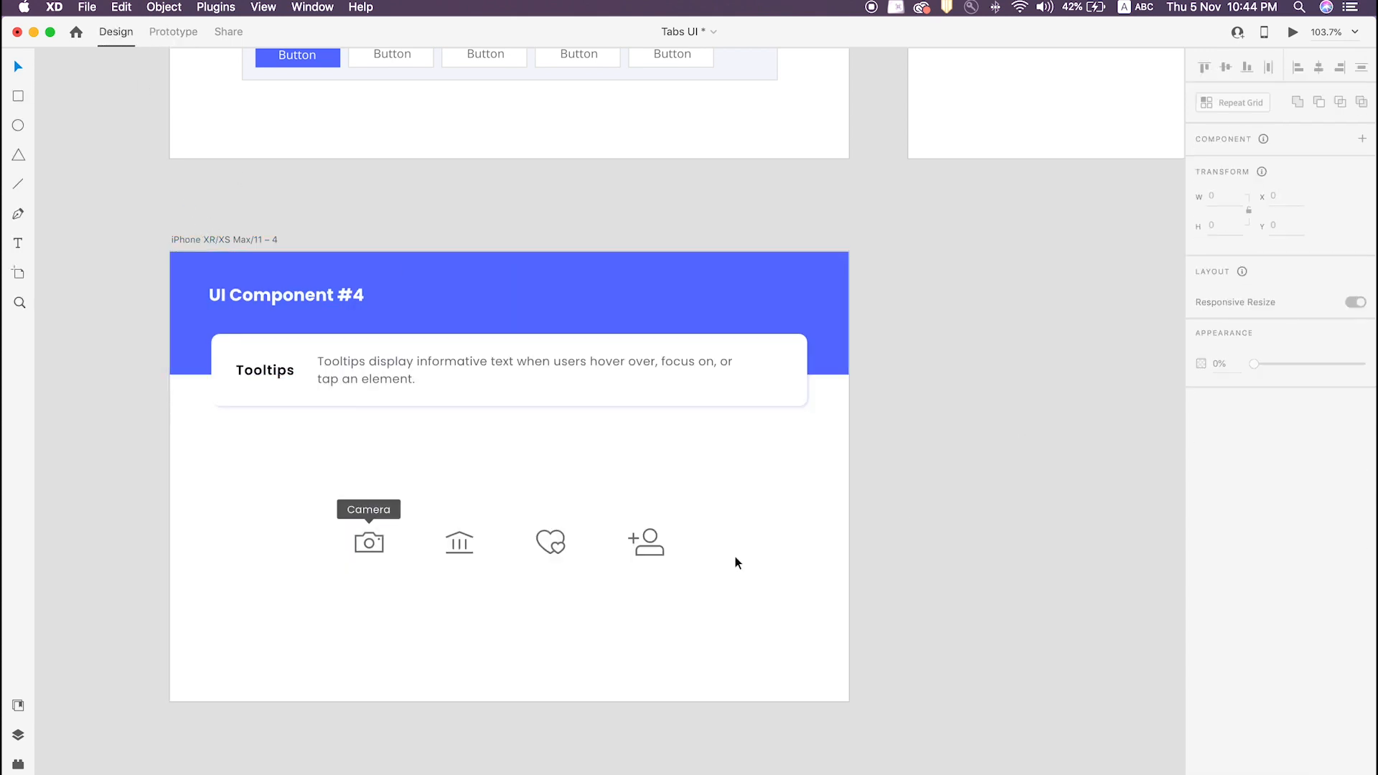
# Duplicate the Camera tooltip and place the copy directly above the bank icon.
pyautogui.click(460, 540)
pyautogui.click(386, 524)
pyautogui.moveTo(386, 524); pyautogui.dragTo(453, 517)
pyautogui.press('z')
pyautogui.moveTo(406, 476); pyautogui.dragTo(605, 629)
pyautogui.press('v')
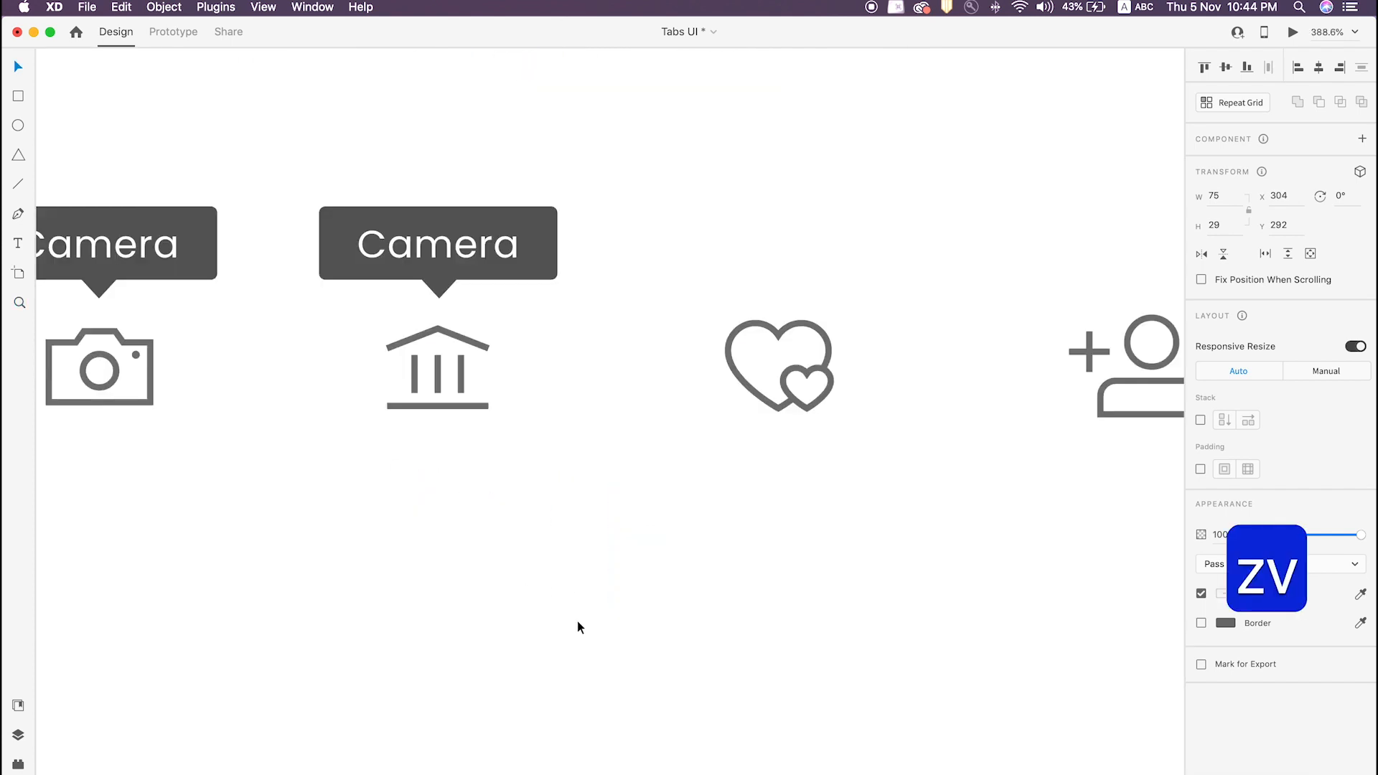
# Change the duplicated tooltip's text to "Bank" and centre it horizontally on the dark label shape.
pyautogui.doubleClick(454, 248)
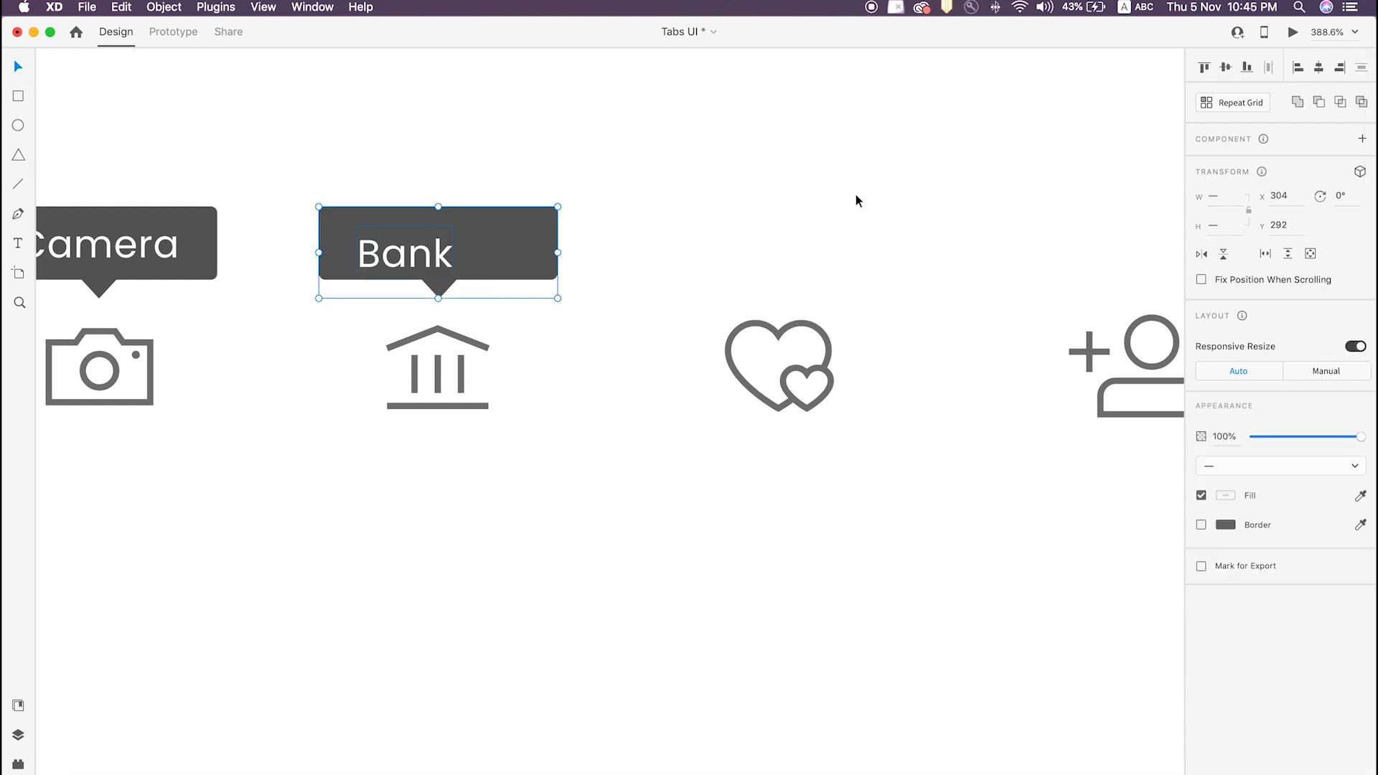
pyautogui.press('super+z')
pyautogui.click(680, 248)
pyautogui.click(444, 256)
pyautogui.keyDown('shift'); pyautogui.click(510, 246); pyautogui.keyUp('shift')
pyautogui.click(1319, 69)
pyautogui.click(1117, 175)
# Group the Bank tooltip's parts and turn the tooltip together with the bank icon into a component.
pyautogui.click(491, 242)
pyautogui.press('super+g')
pyautogui.keyDown('shift'); pyautogui.click(452, 339); pyautogui.keyUp('shift')
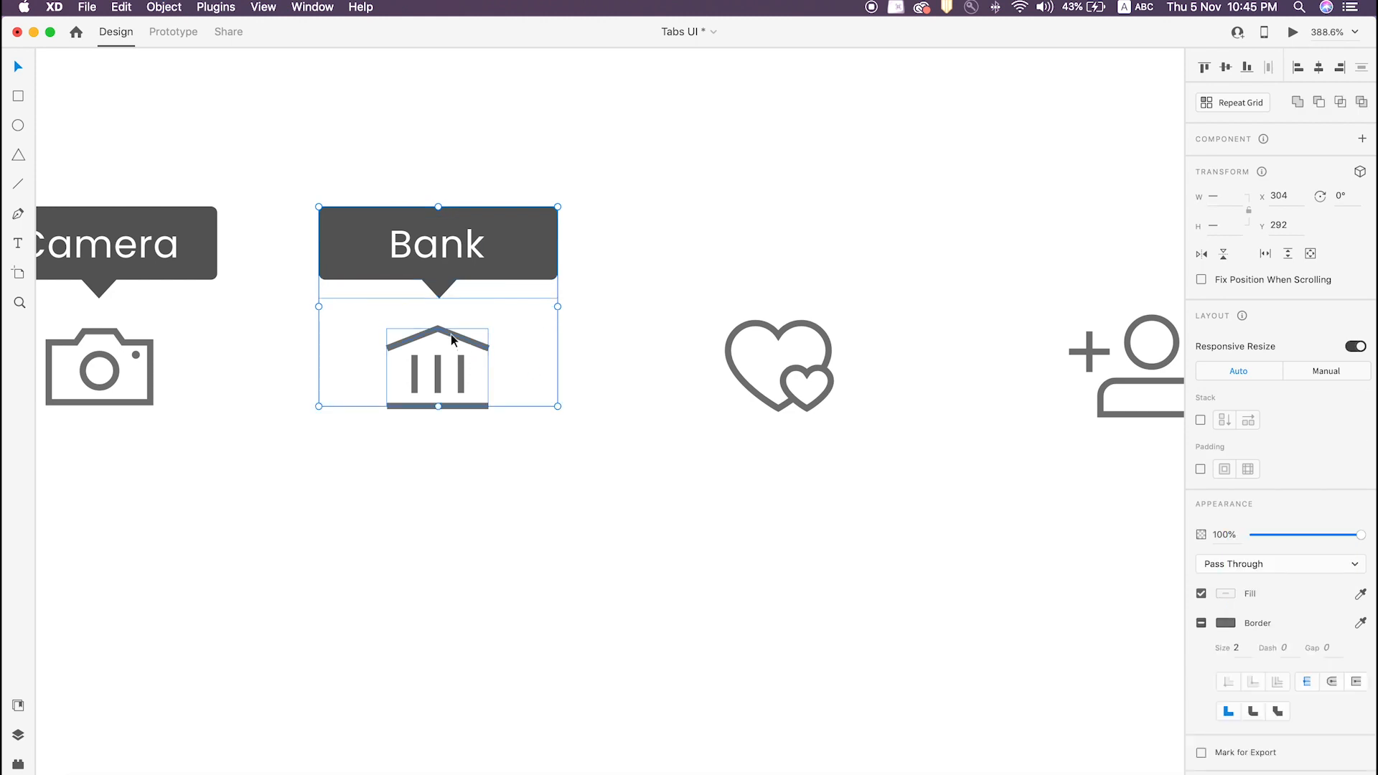
pyautogui.press('super+k')
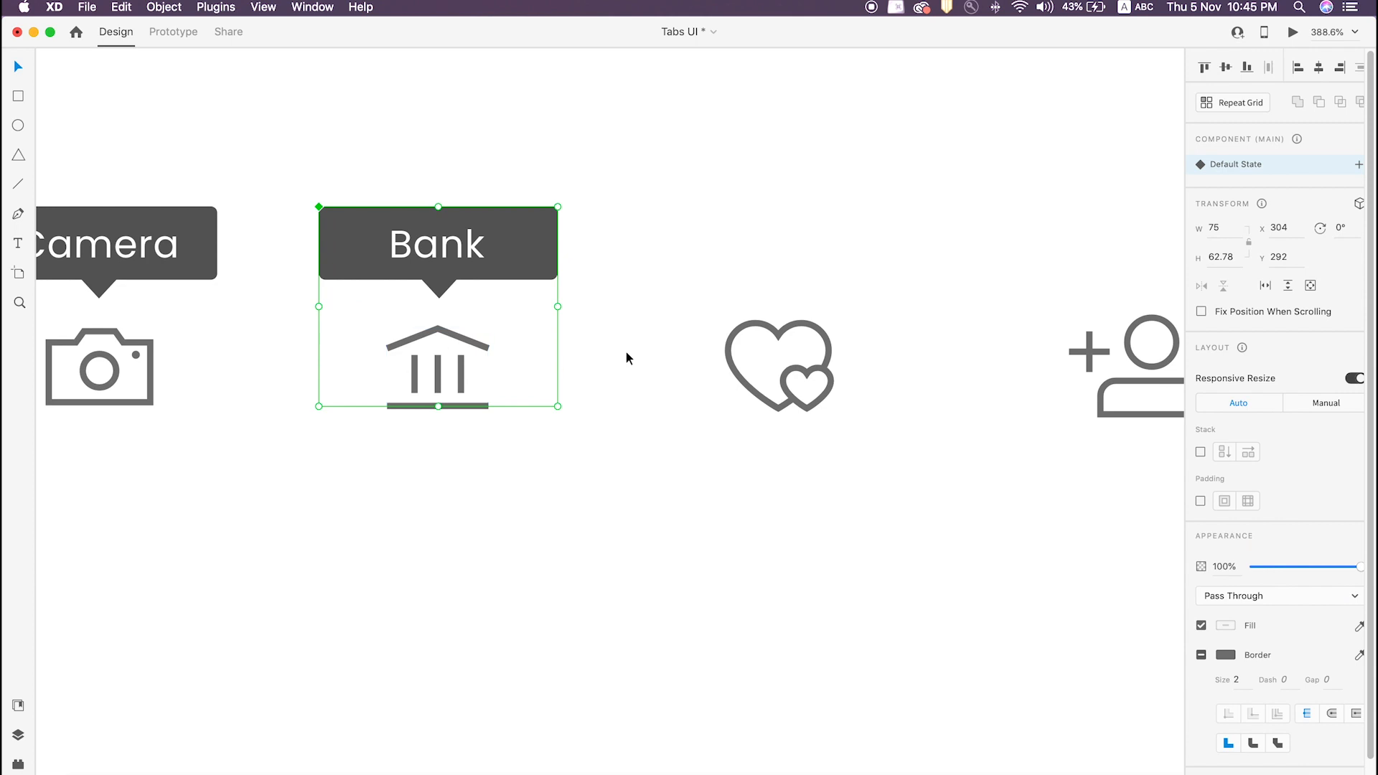
# Add a Hover State to the bank component, keeping the name "Hover State".
pyautogui.click(1359, 165)
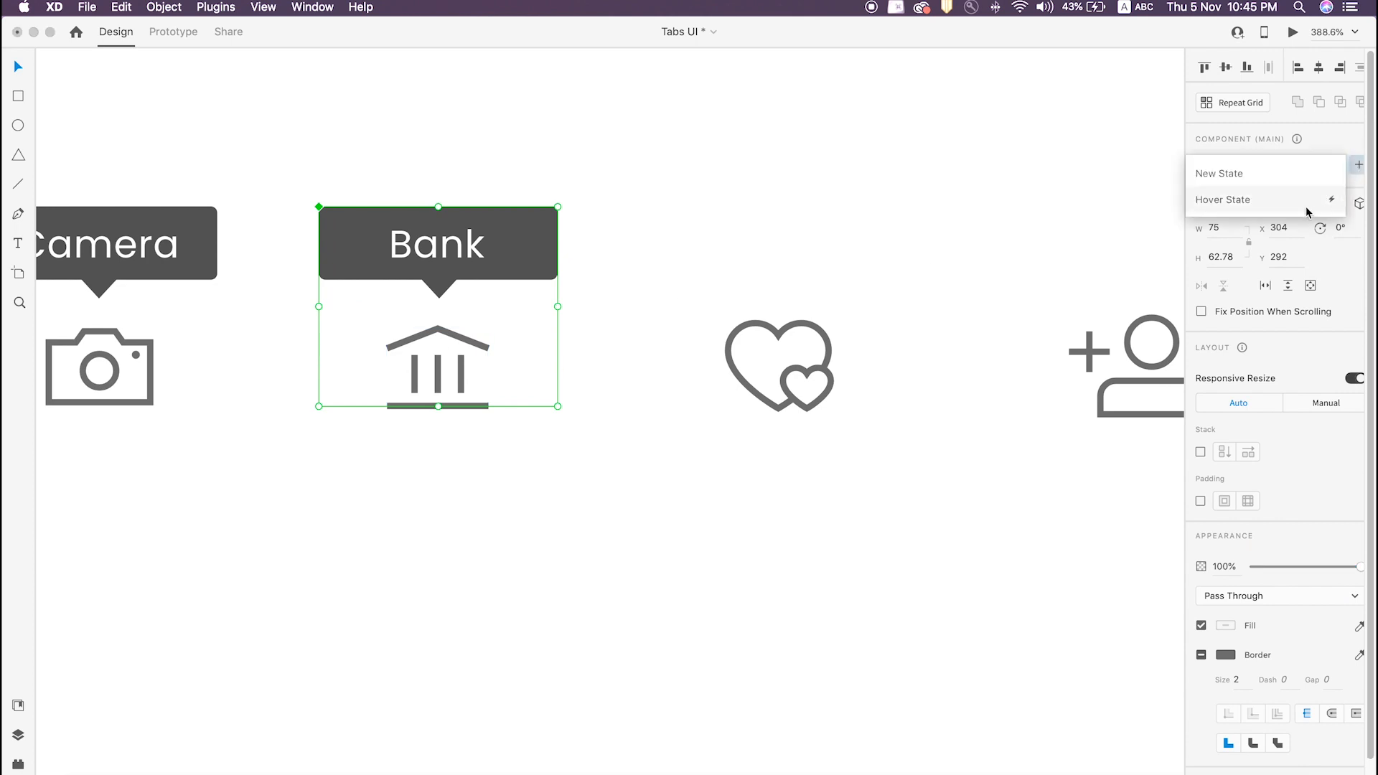
pyautogui.click(1227, 201)
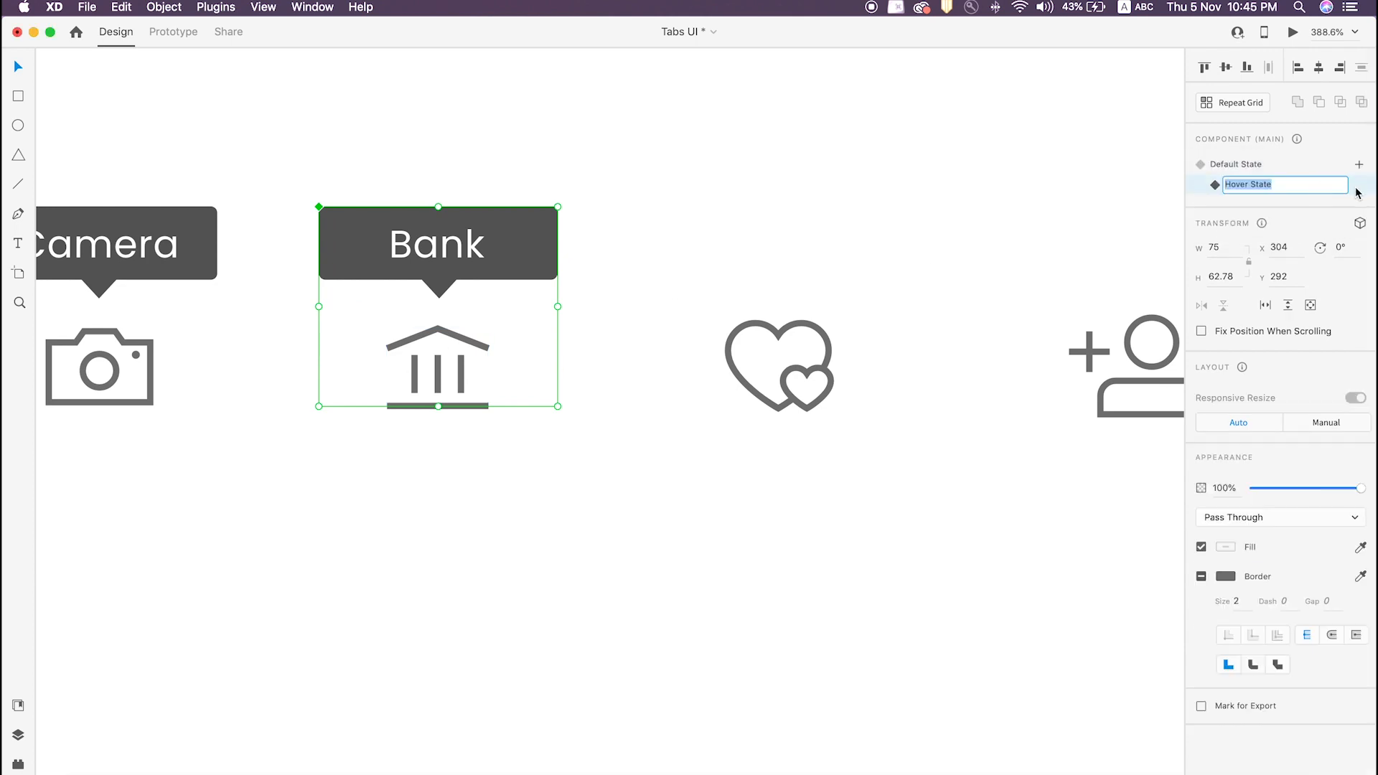
pyautogui.click(1360, 192)
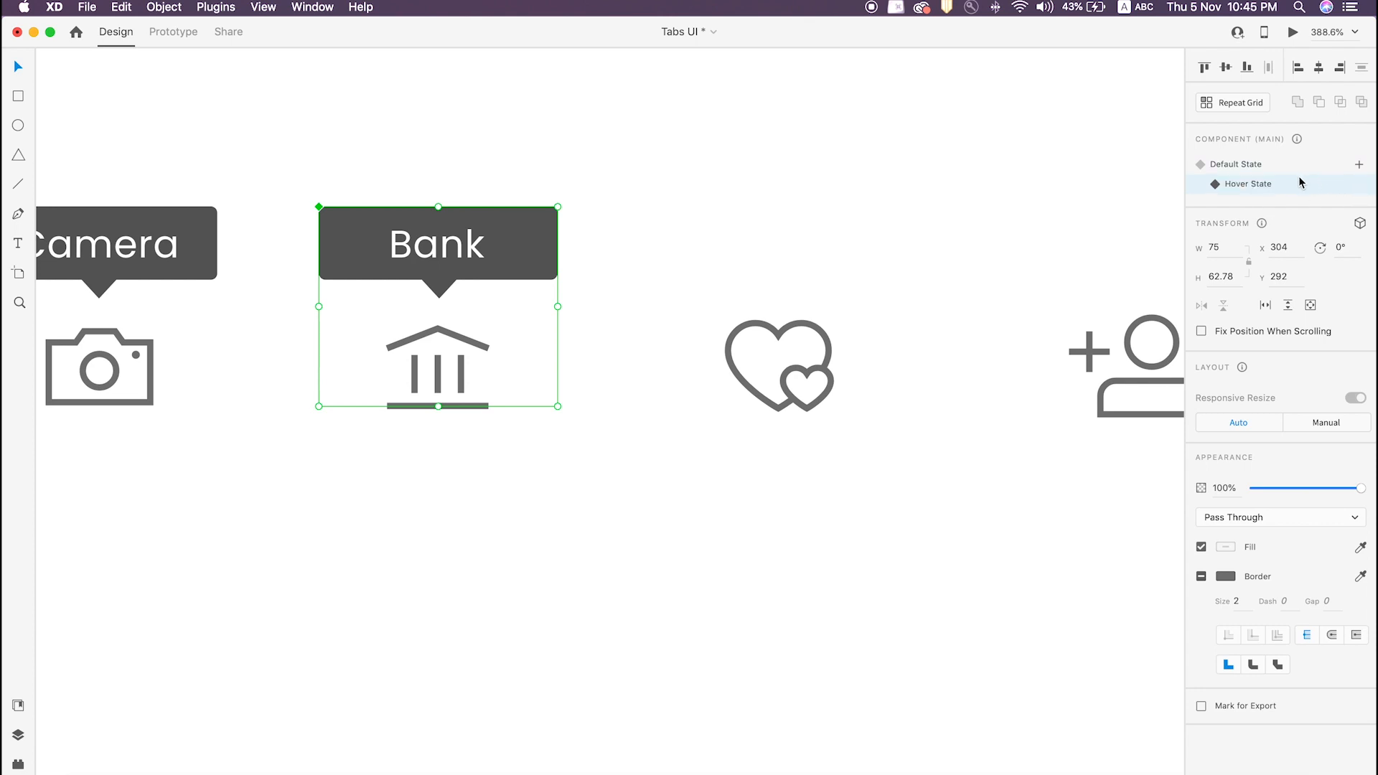
# Make the Bank tooltip fully transparent in the component's Default State.
pyautogui.click(1243, 167)
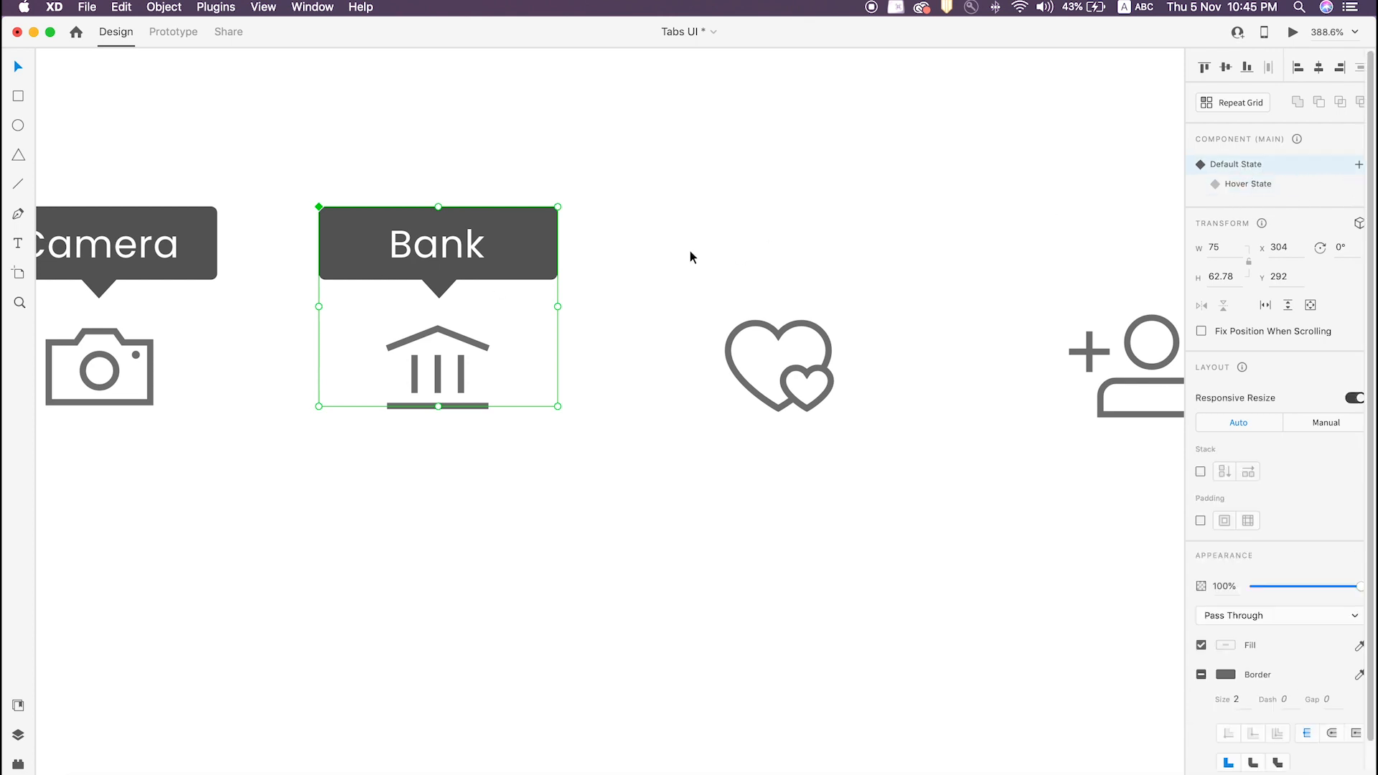
pyautogui.doubleClick(519, 243)
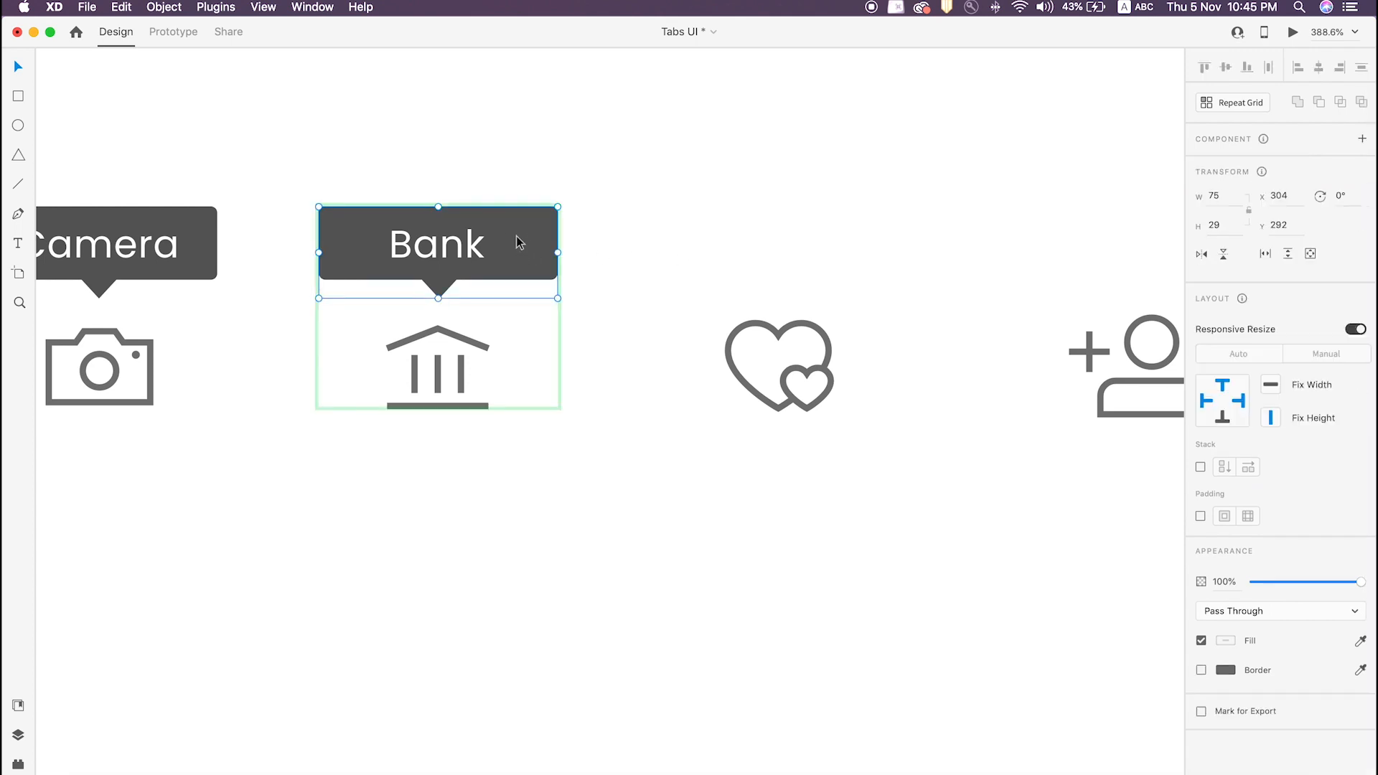
pyautogui.moveTo(1301, 580); pyautogui.dragTo(1226, 588)
pyautogui.click(580, 156)
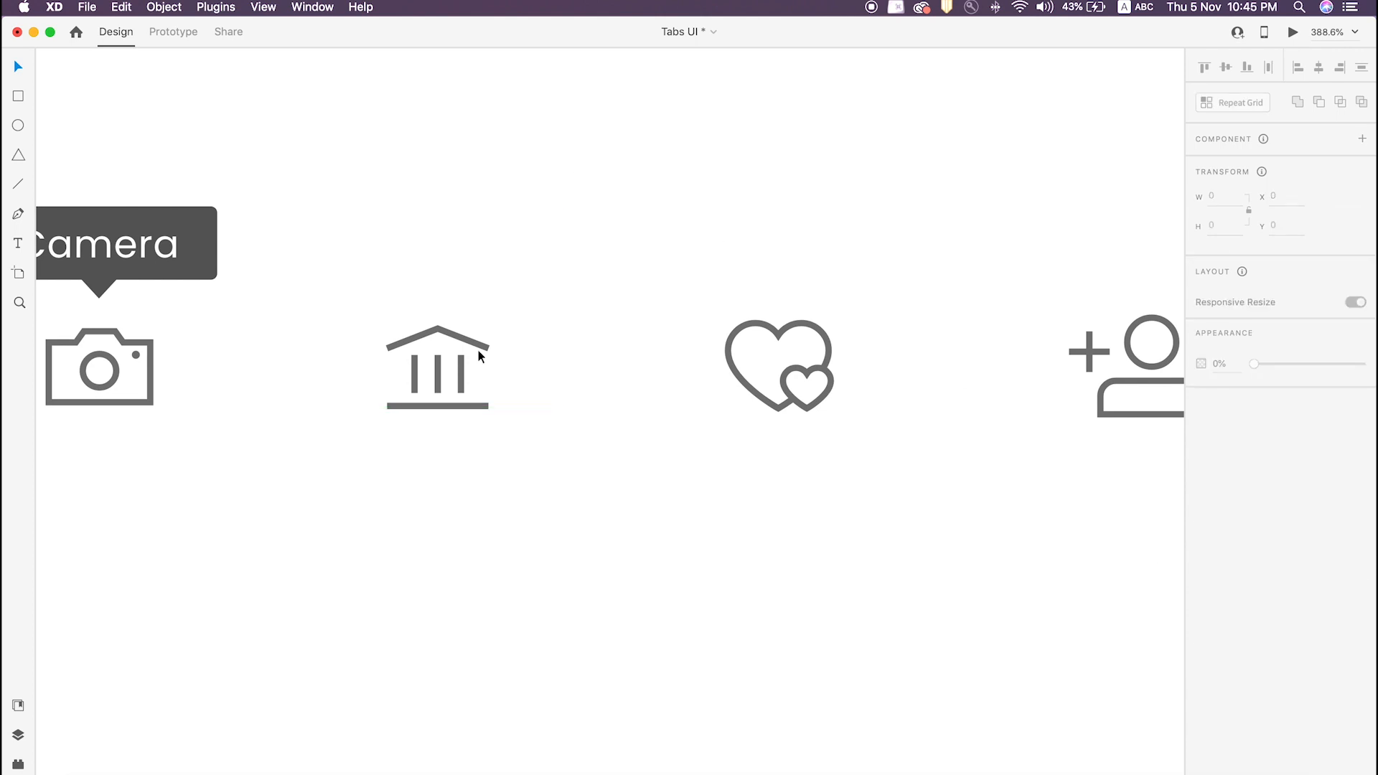
# Set the Bank tooltip's opacity to 100% in the component's Hover State.
pyautogui.click(456, 337)
pyautogui.click(1248, 184)
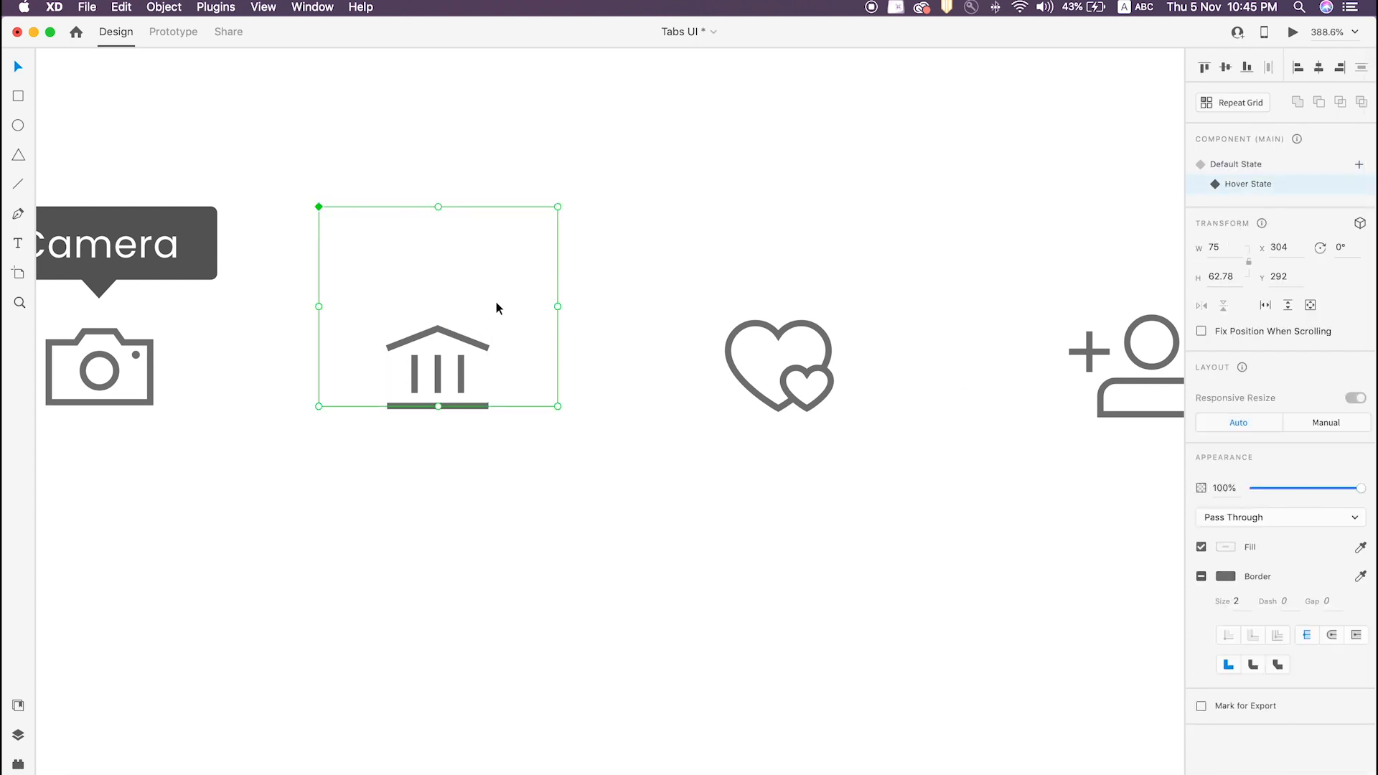
pyautogui.doubleClick(462, 273)
pyautogui.moveTo(1254, 484); pyautogui.dragTo(1367, 476)
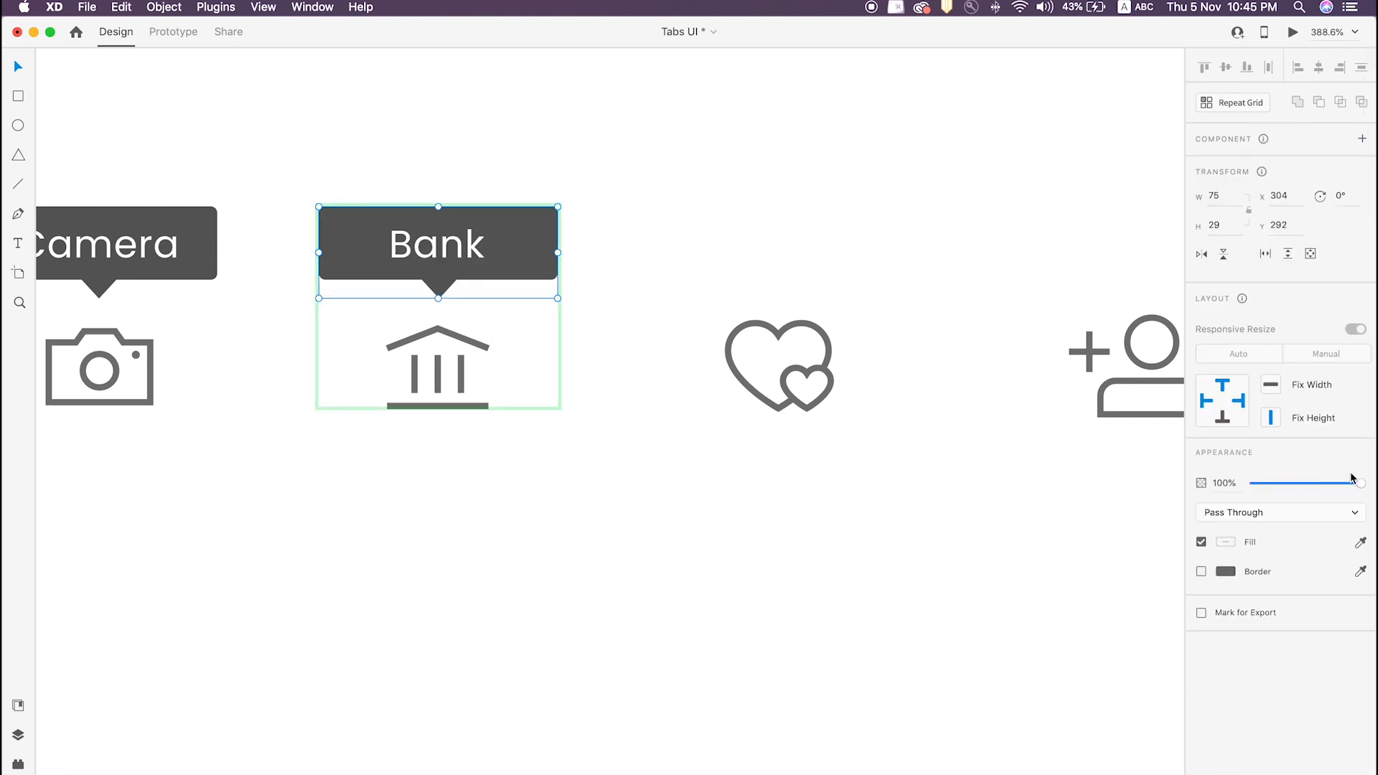
pyautogui.click(595, 244)
pyautogui.click(465, 314)
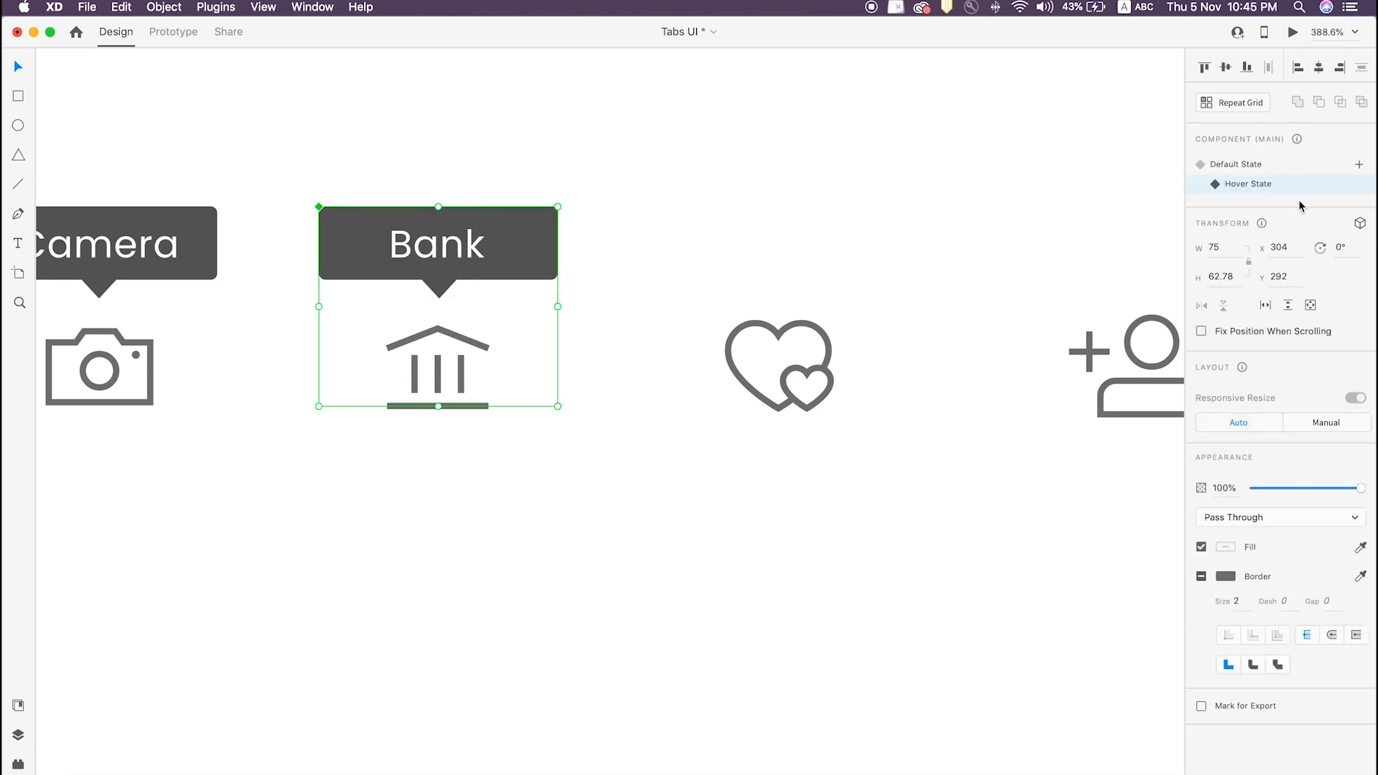
# Return the bank component to its Default State and deselect it.
pyautogui.click(1235, 164)
pyautogui.click(649, 184)
pyautogui.click(446, 341)
pyautogui.scroll(-10, 446, 341)
pyautogui.click(569, 271)
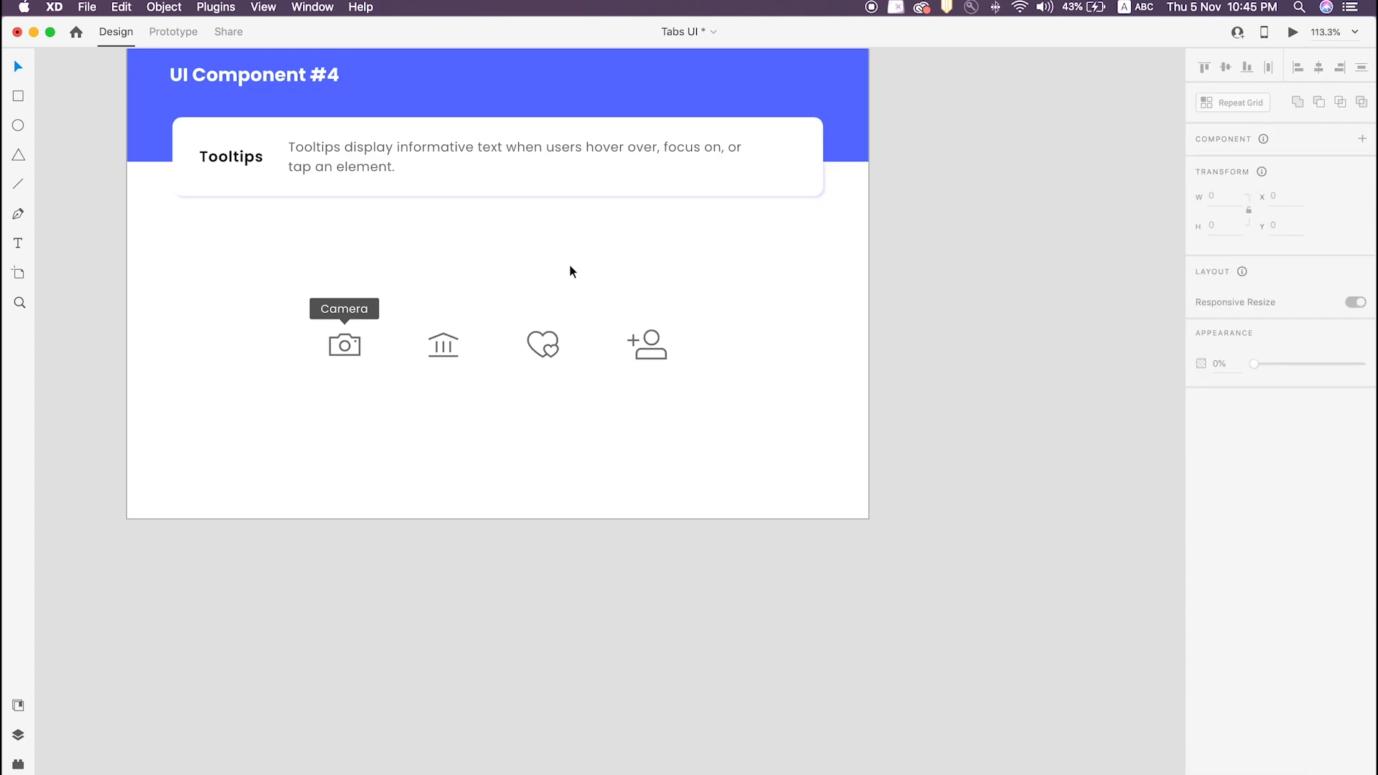
# Preview the "iPhone XR/XS Max/11 – 4" artboard and test the bank icon's hover tooltip.
pyautogui.scroll(3, 569, 270)
pyautogui.click(170, 168)
pyautogui.press('super+Return')
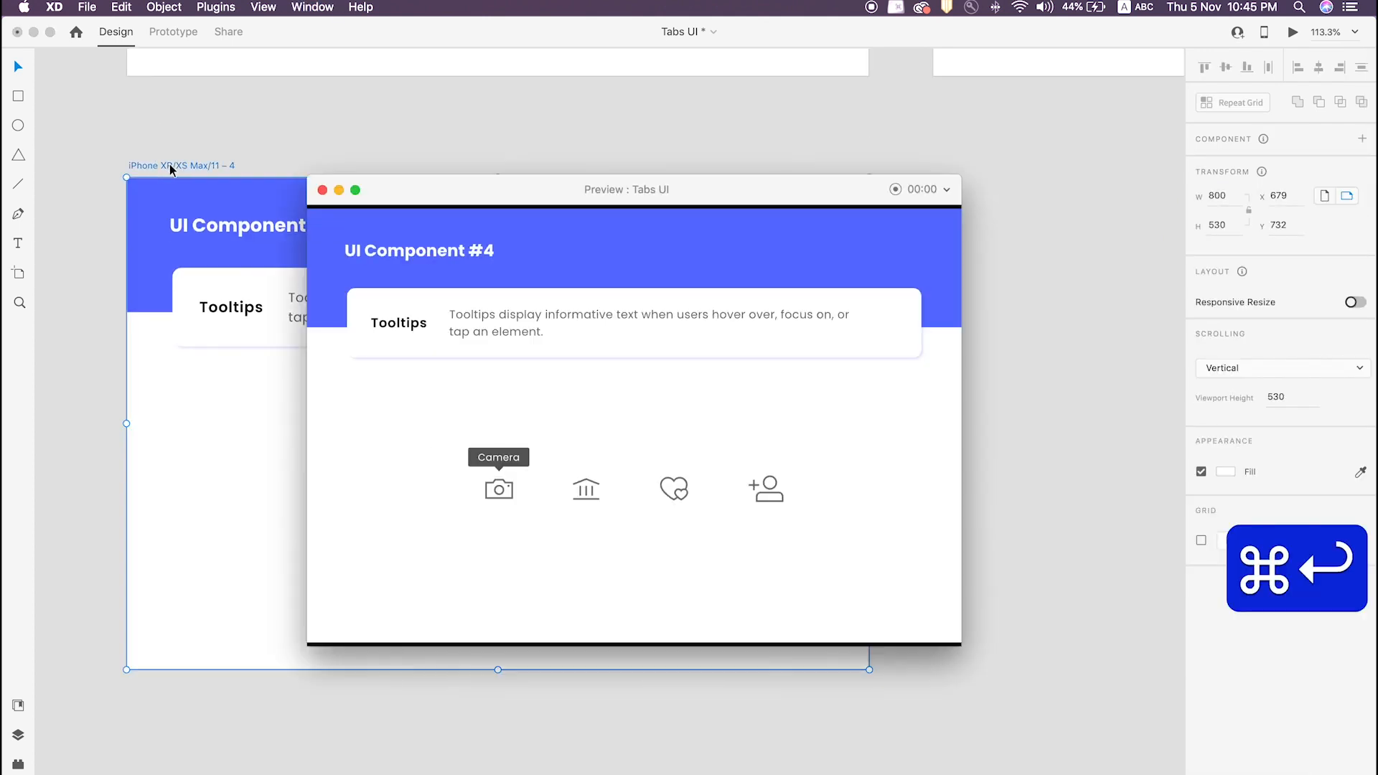
pyautogui.moveTo(584, 485)
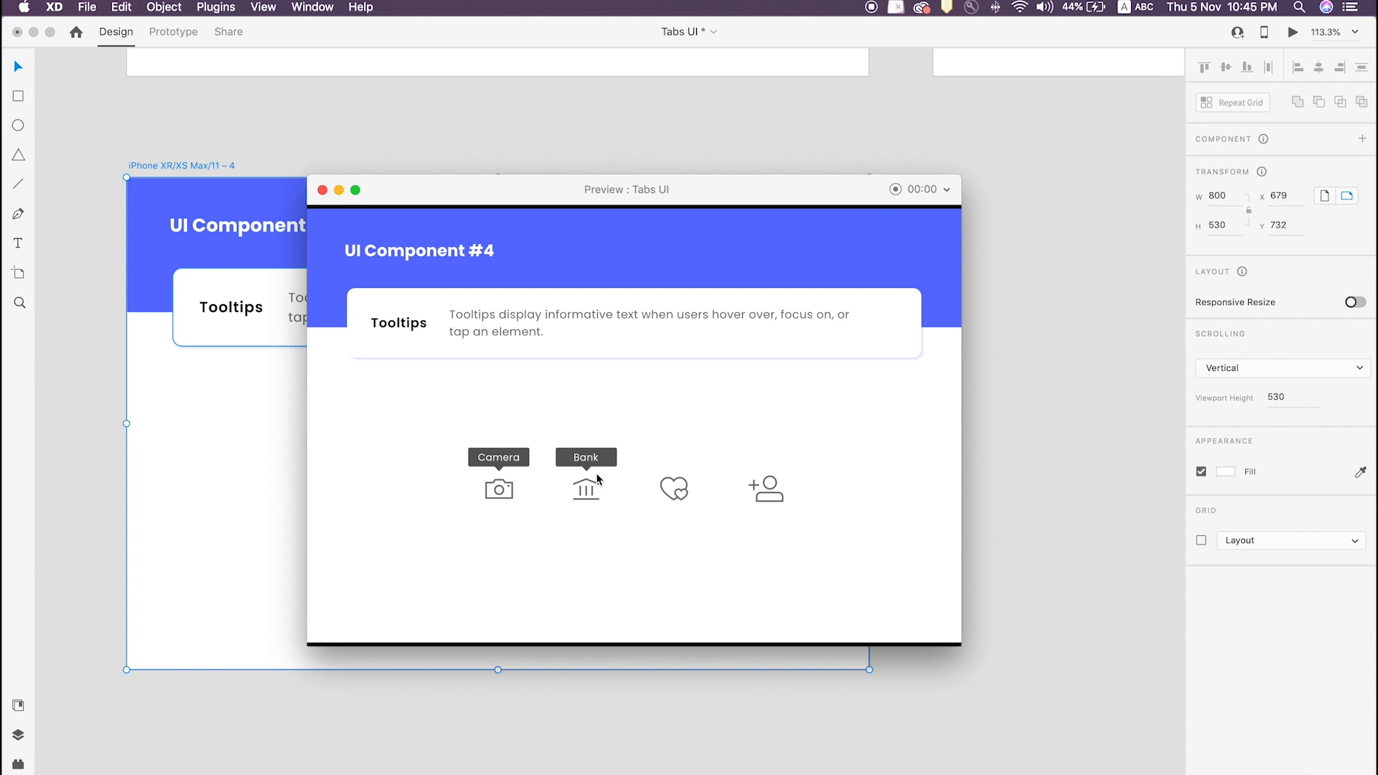
# Switch to the Chrome browser and load google.com in a new tab.
pyautogui.click(1062, 763)
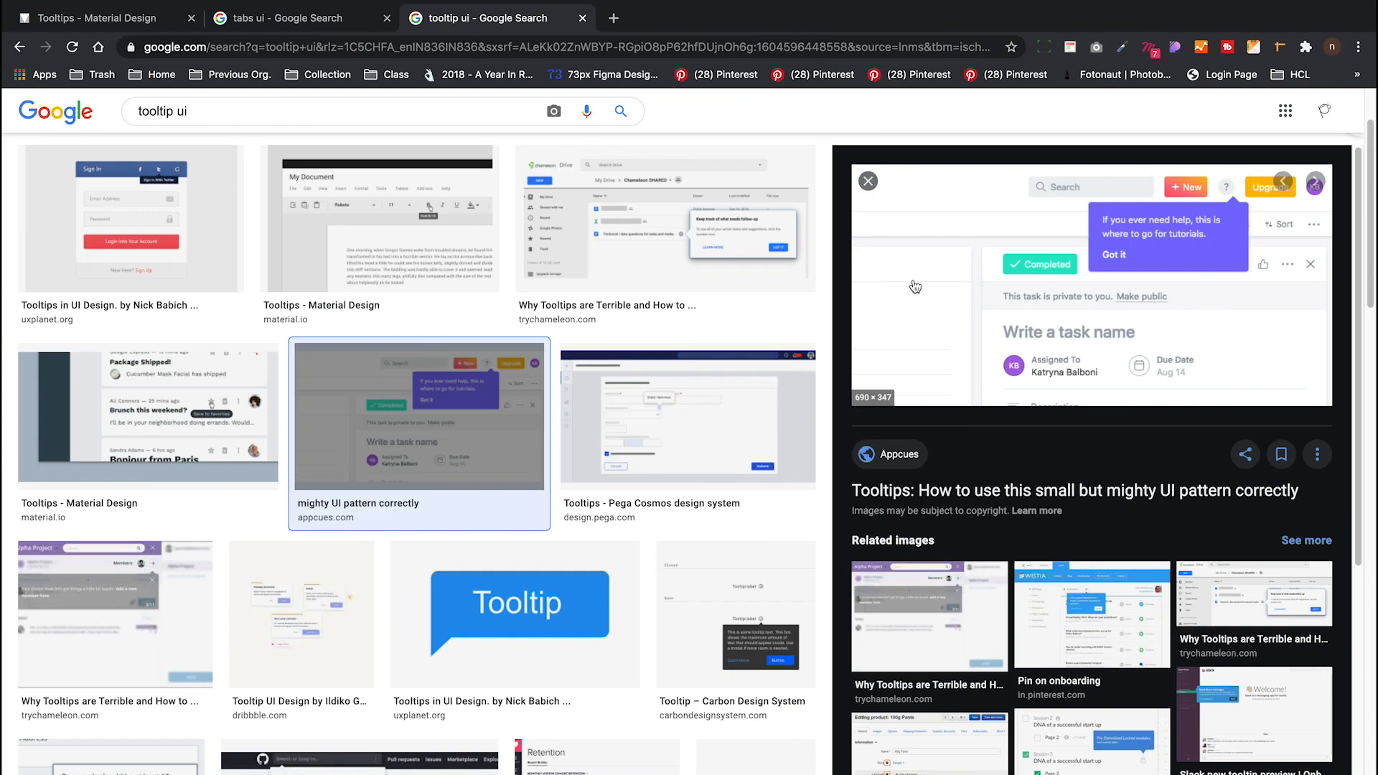
pyautogui.hotkey('ctrl', 't')
pyautogui.write('google')
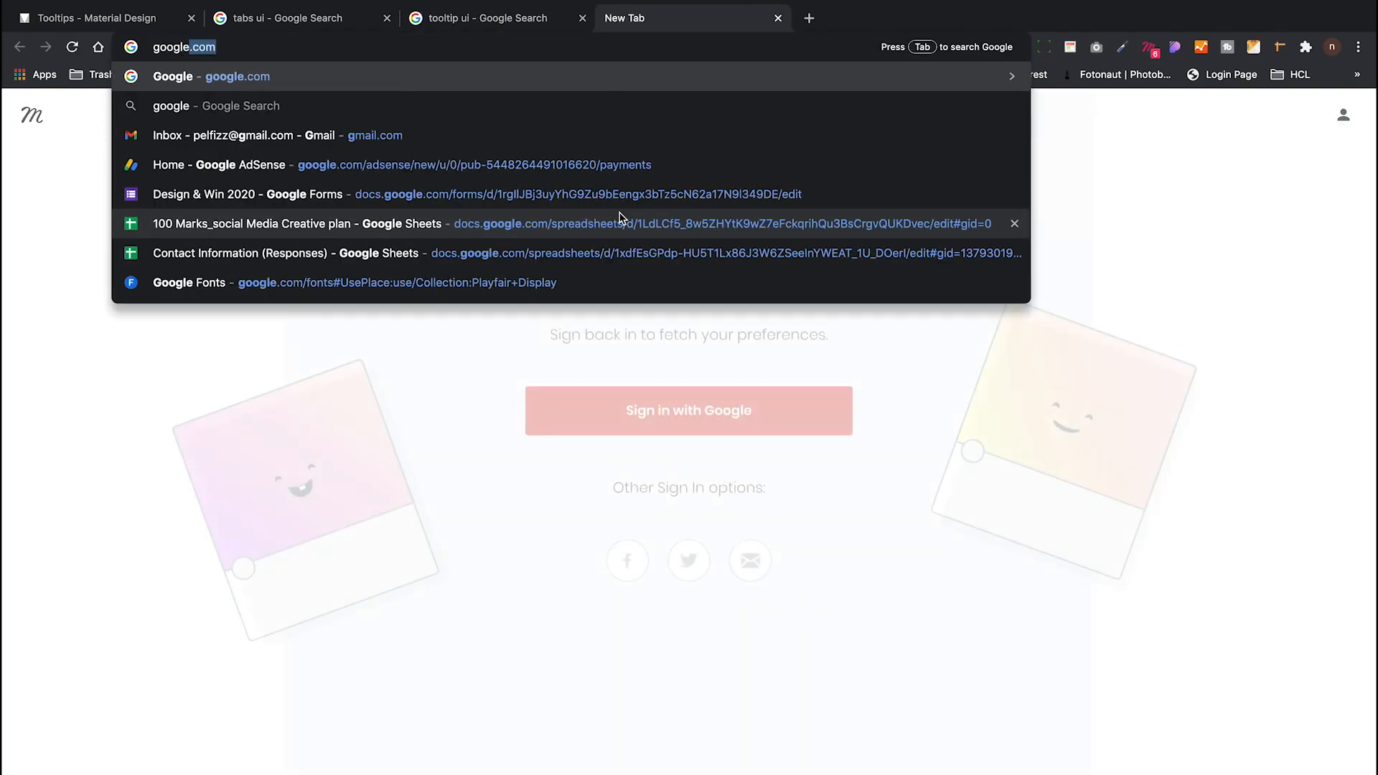
pyautogui.press('BackSpace')
pyautogui.write('.com')
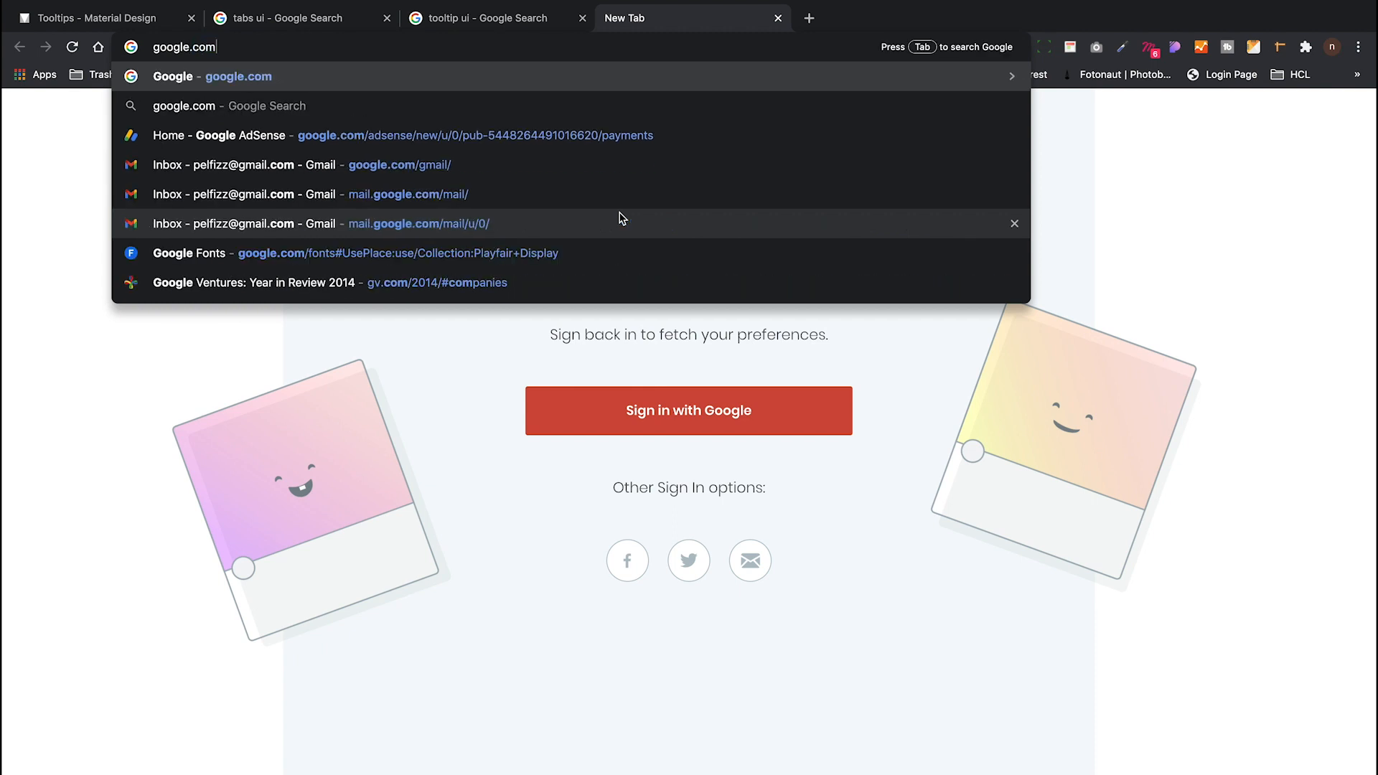
pyautogui.press('Return')
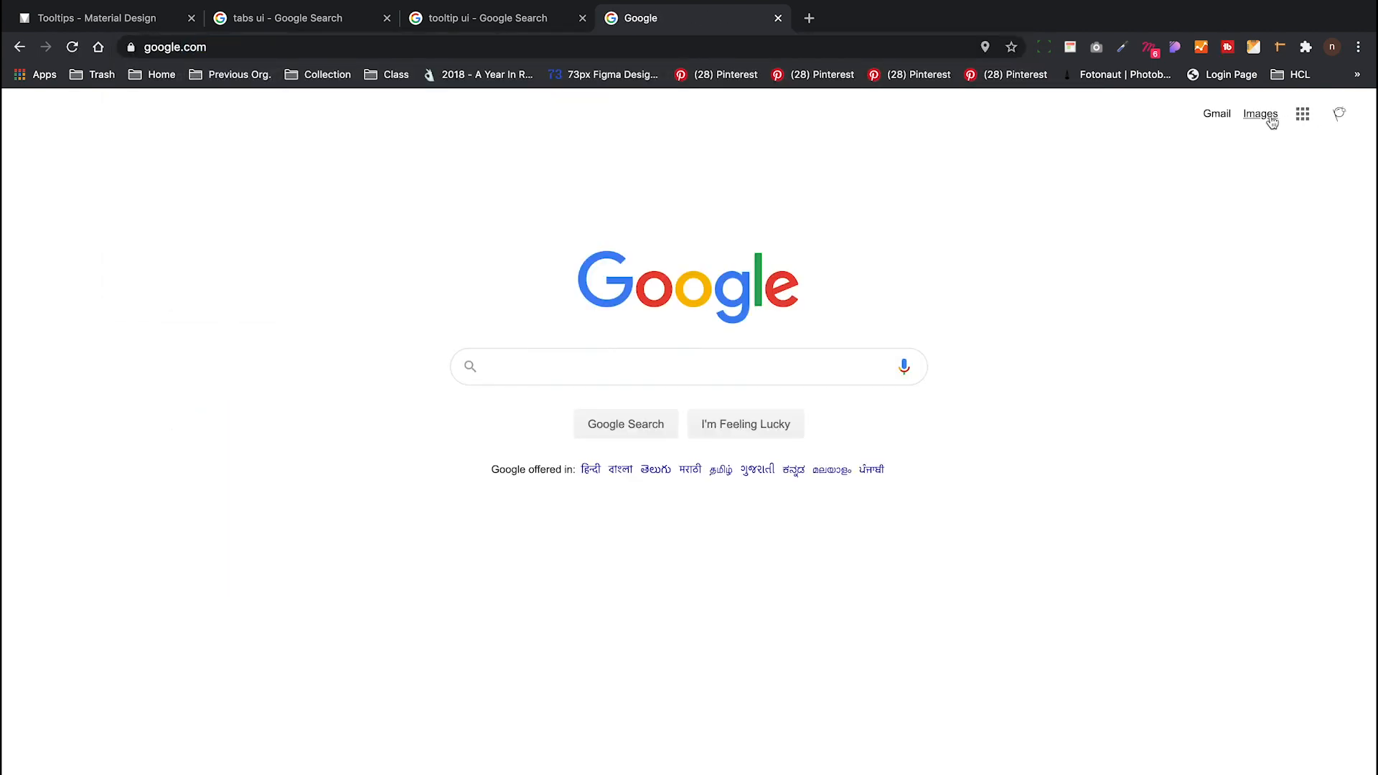
# Open Google News from Google's app list and toggle its main navigation menu to examine the real-world icon behaviour.
pyautogui.click(1303, 113)
pyautogui.click(1301, 270)
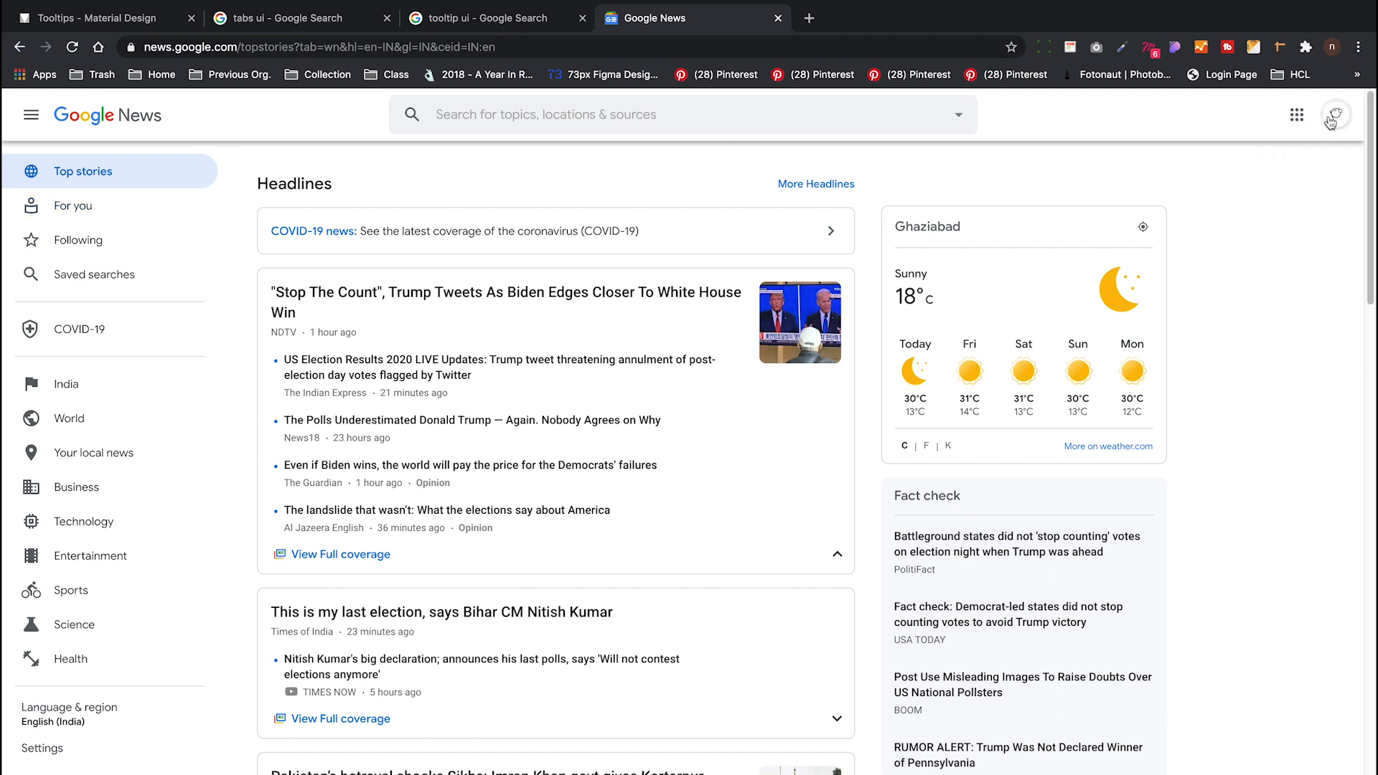
pyautogui.click(23, 115)
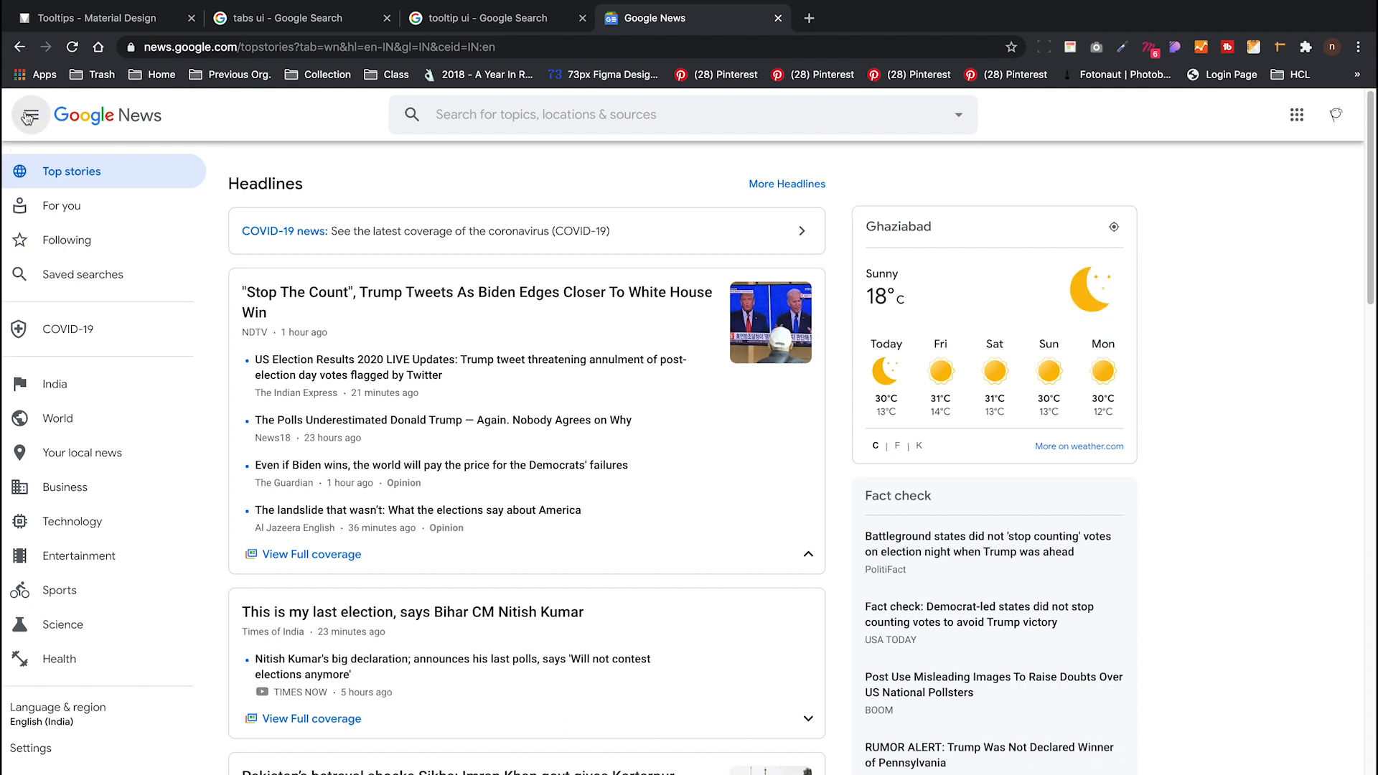
pyautogui.click(23, 114)
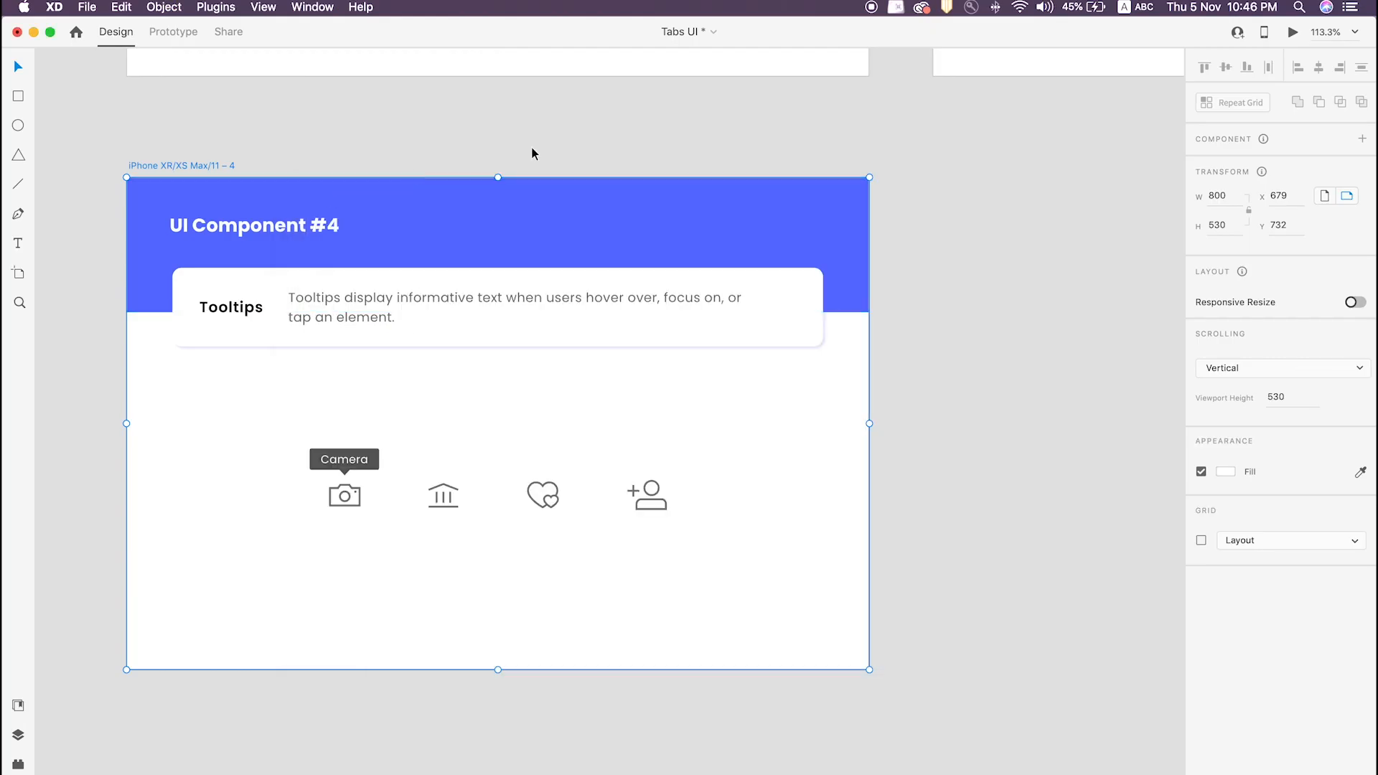
# In Adobe XD, deselect the "iPhone XR/XS Max/11 – 4" artboard and review the finished tabs and tooltip artboards.
pyautogui.click(532, 153)
pyautogui.scroll(-5, 557, 277)
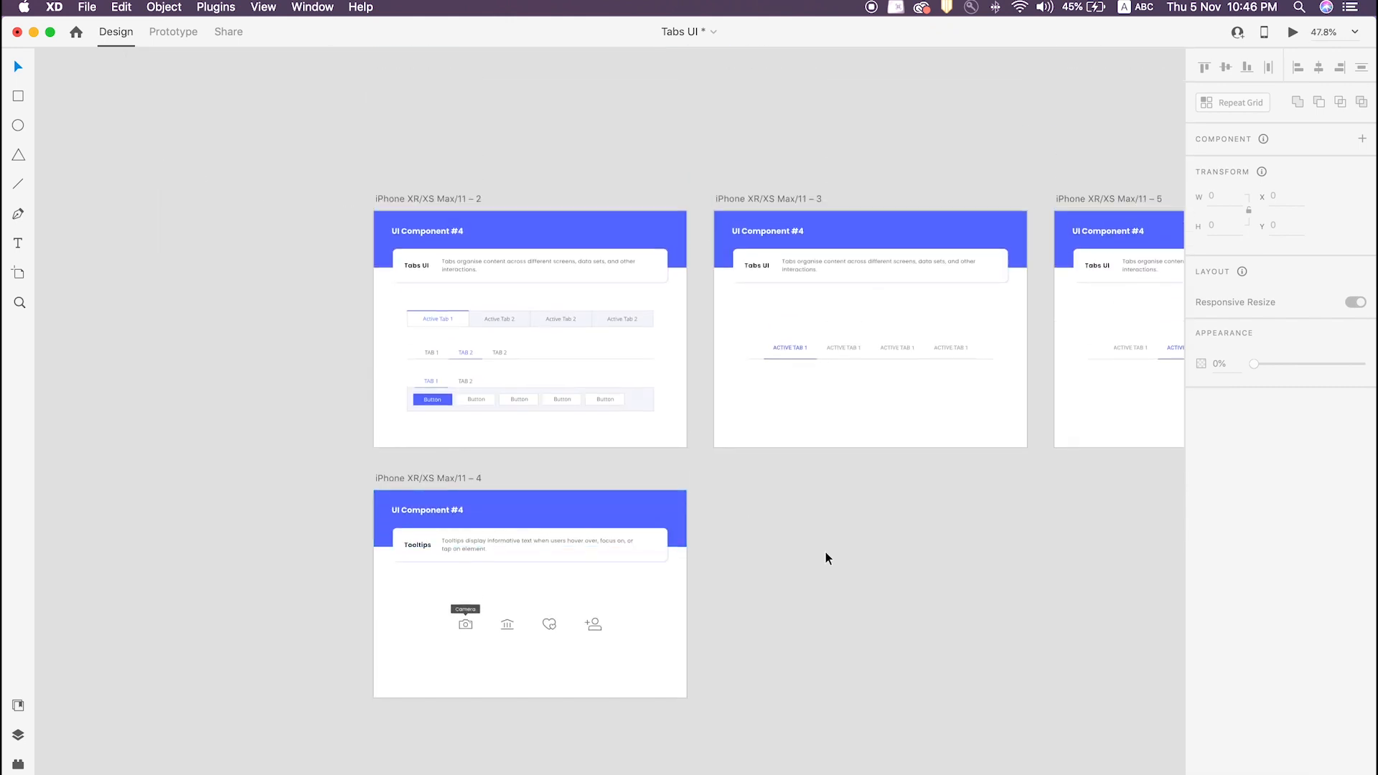
pyautogui.scroll(3, 479, 303)
pyautogui.scroll(3, 478, 302)
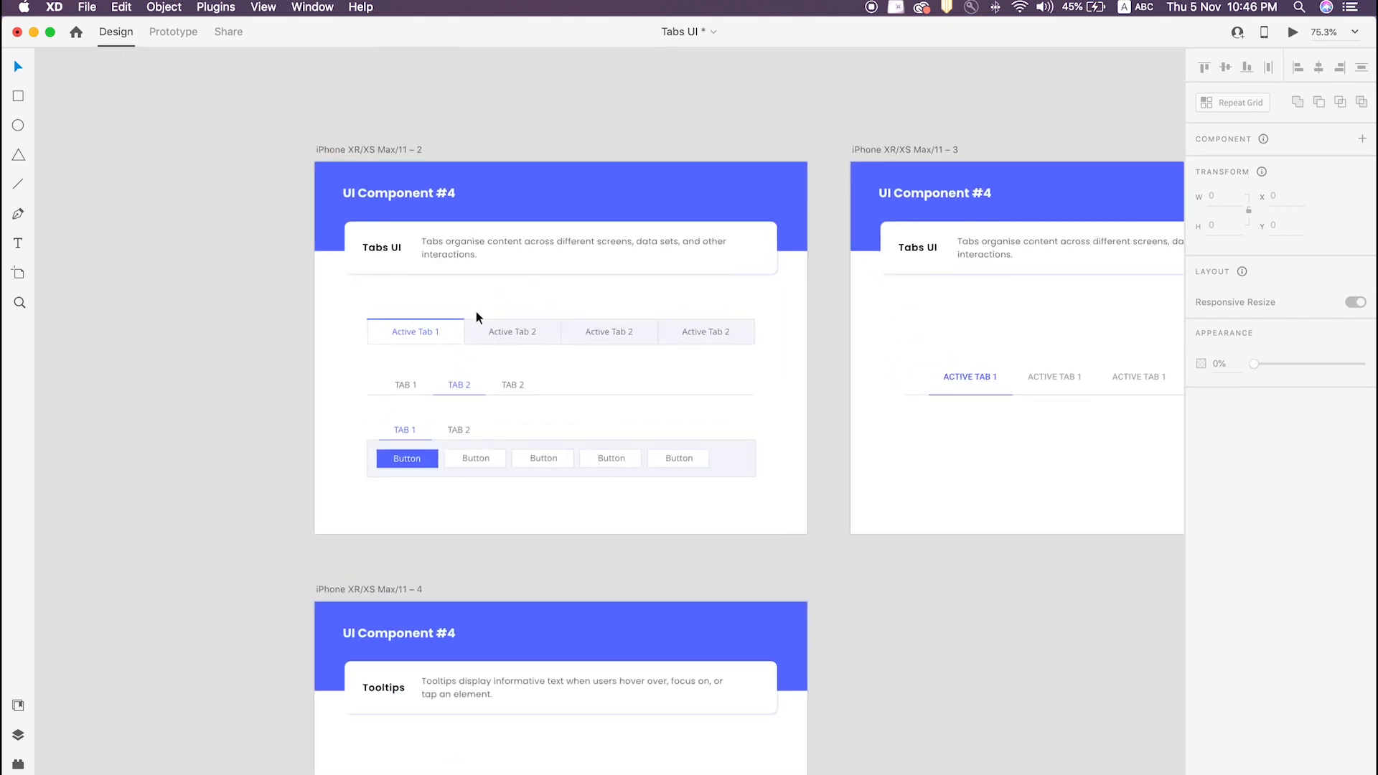